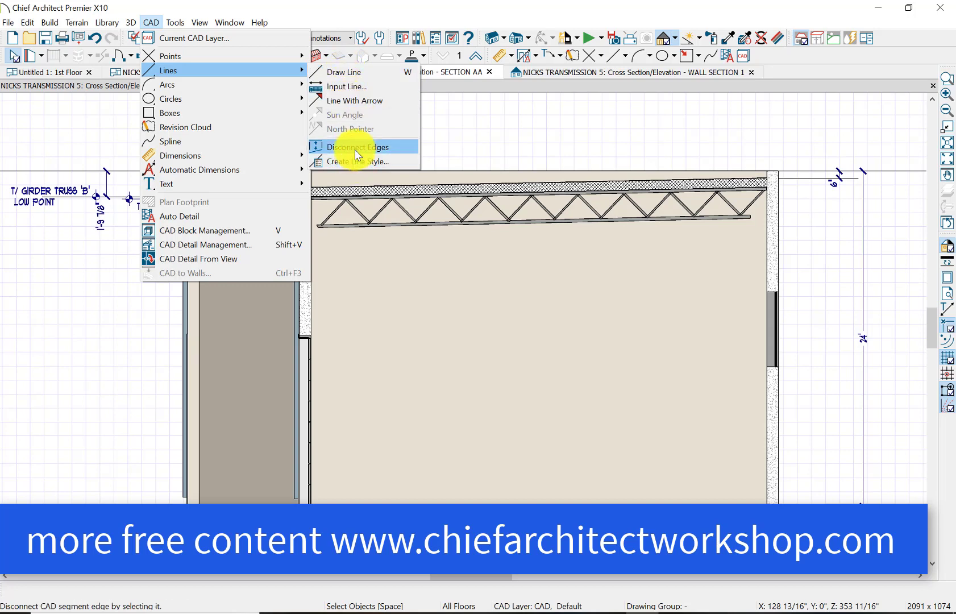
Step: Draw a stepped run of CAD lines above the roof: an upper horizontal, a short vertical drop, and a lower horizontal extending right
click(359, 72)
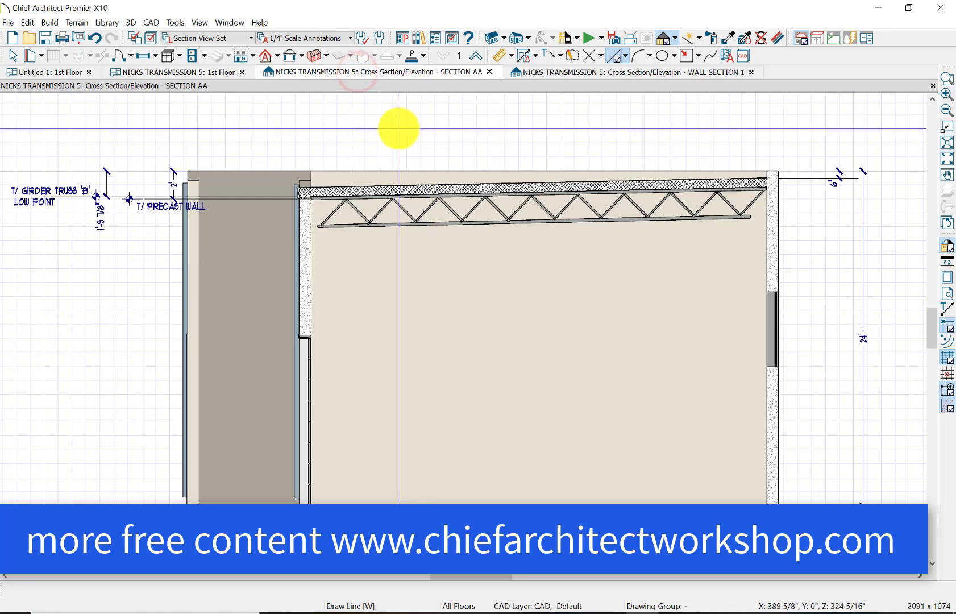
drag(398, 128, 556, 129)
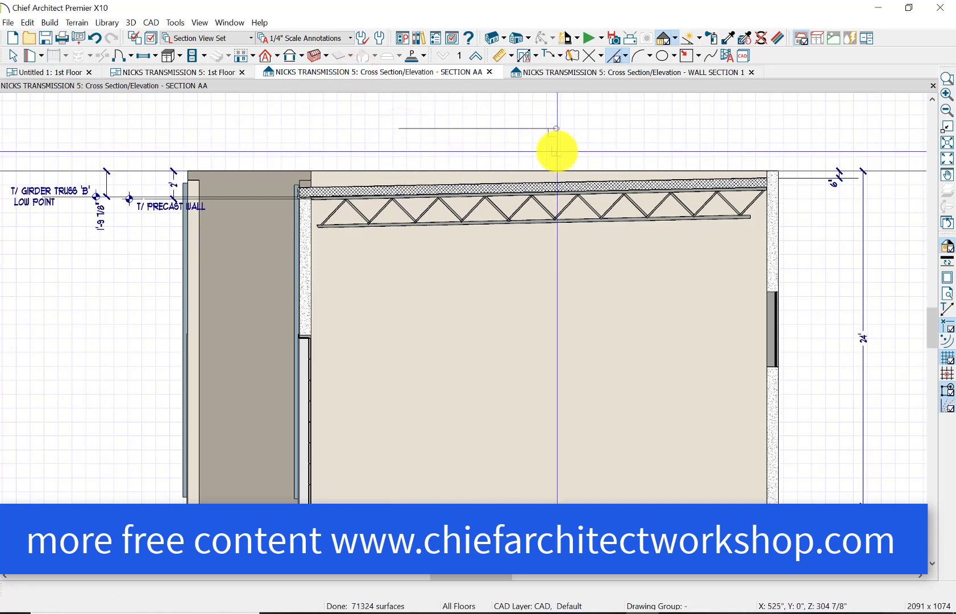
click(554, 151)
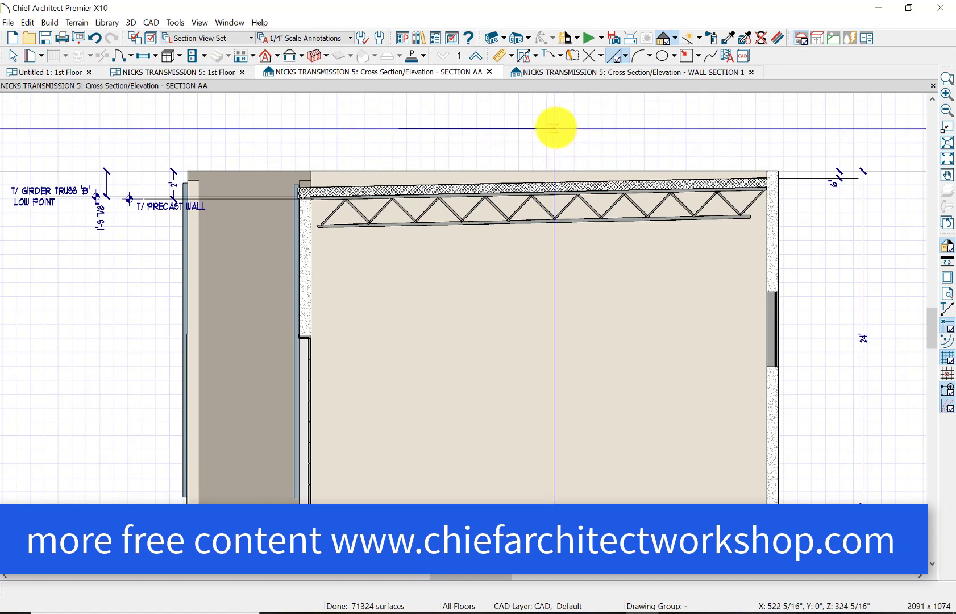
mouse_move(556, 128)
mouse_down()
mouse_move(558, 152)
mouse_move(725, 155)
mouse_up()
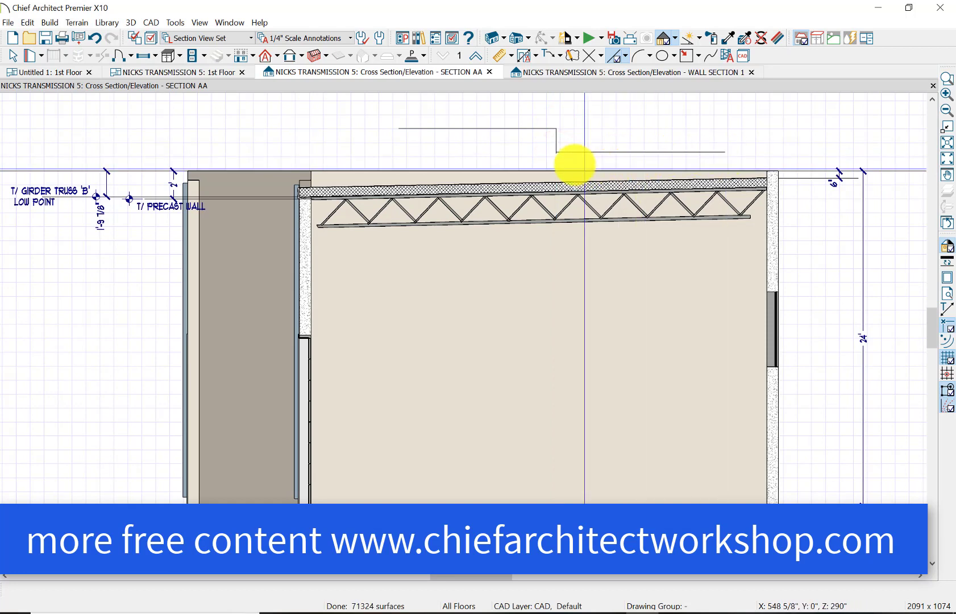
Step: Move the lower horizontal line down to the vertical line's end so the three lines join into one polyline
scroll(574, 165, up, 8)
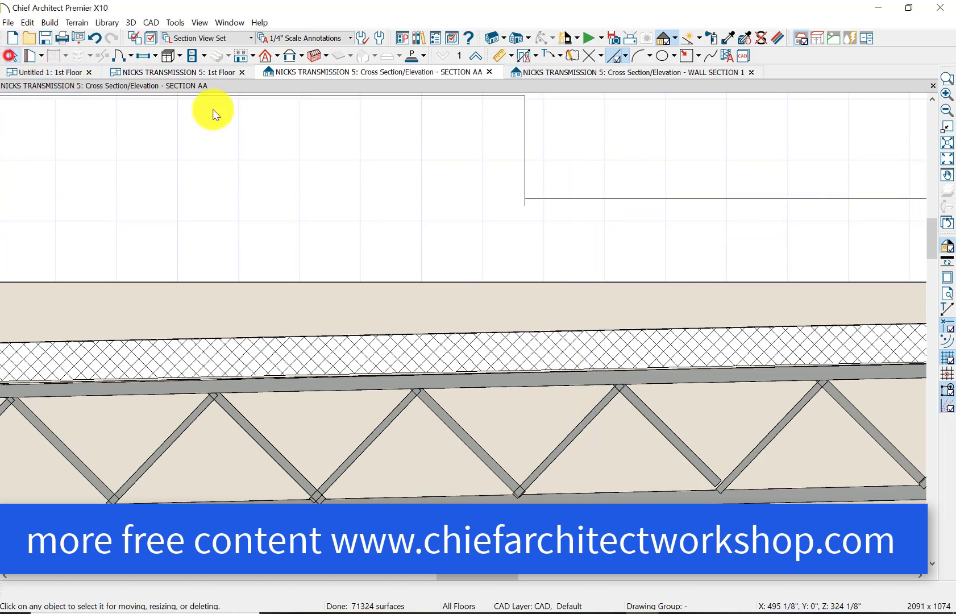
click(553, 199)
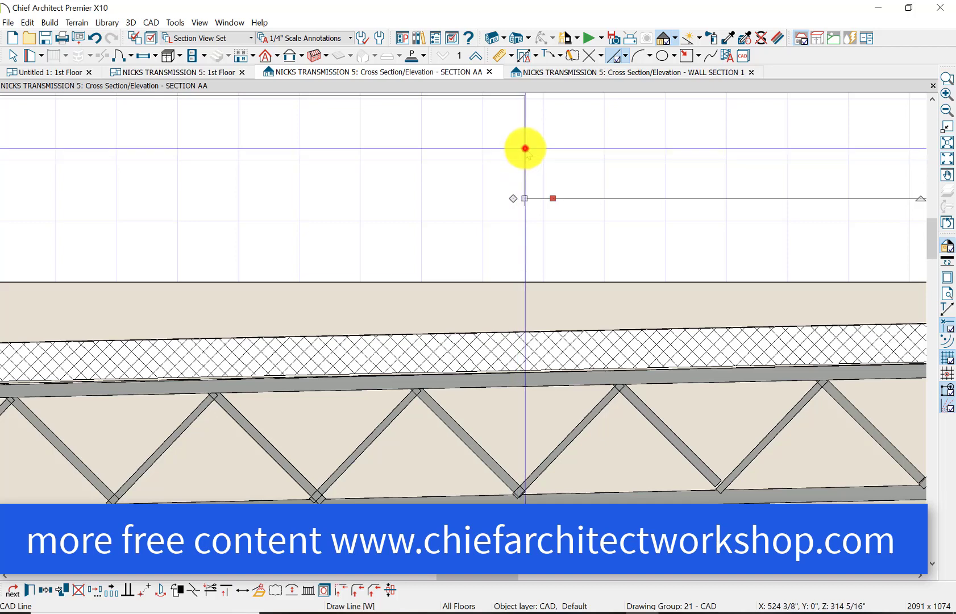
click(524, 150)
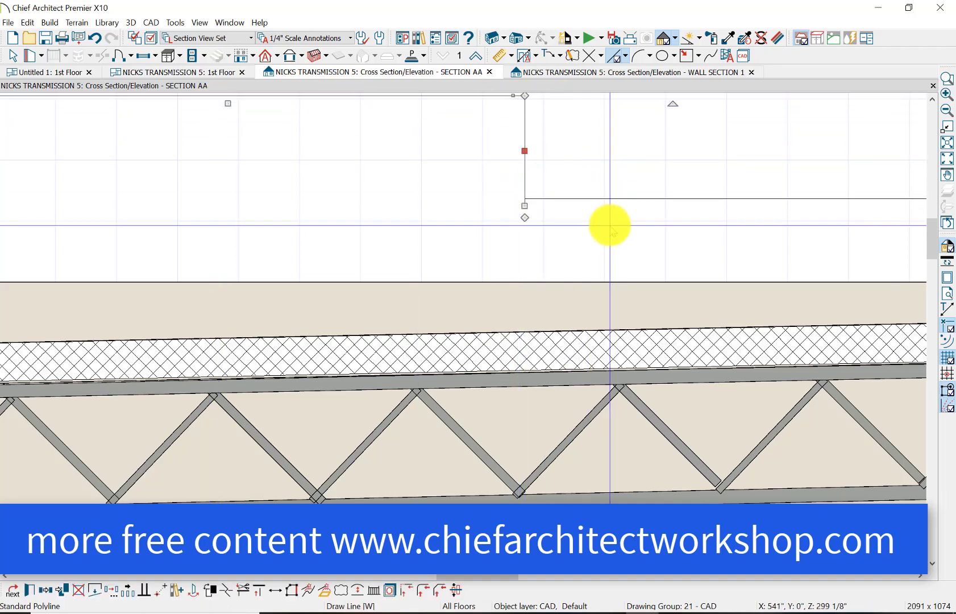
click(700, 198)
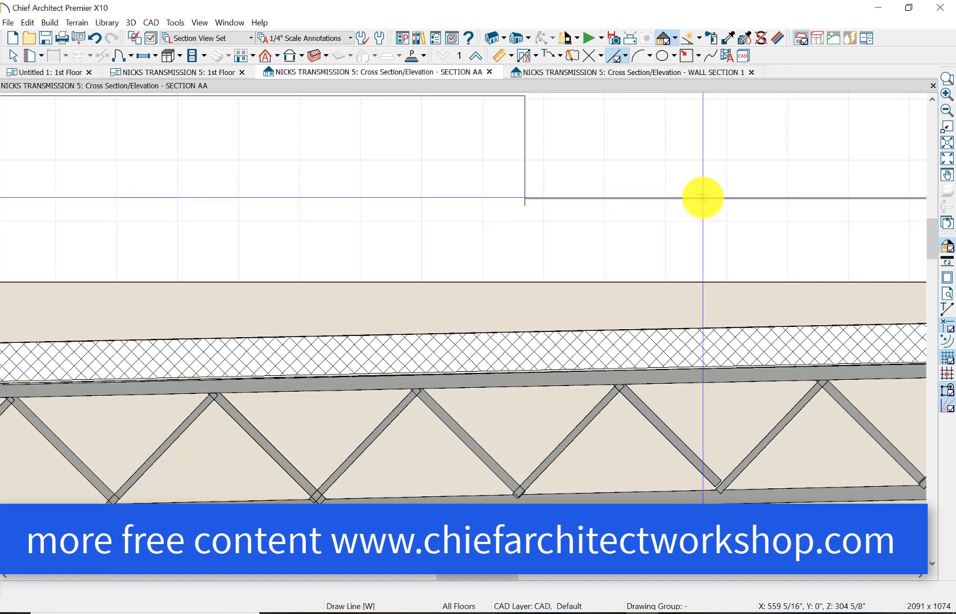
click(704, 198)
drag(703, 198, 701, 206)
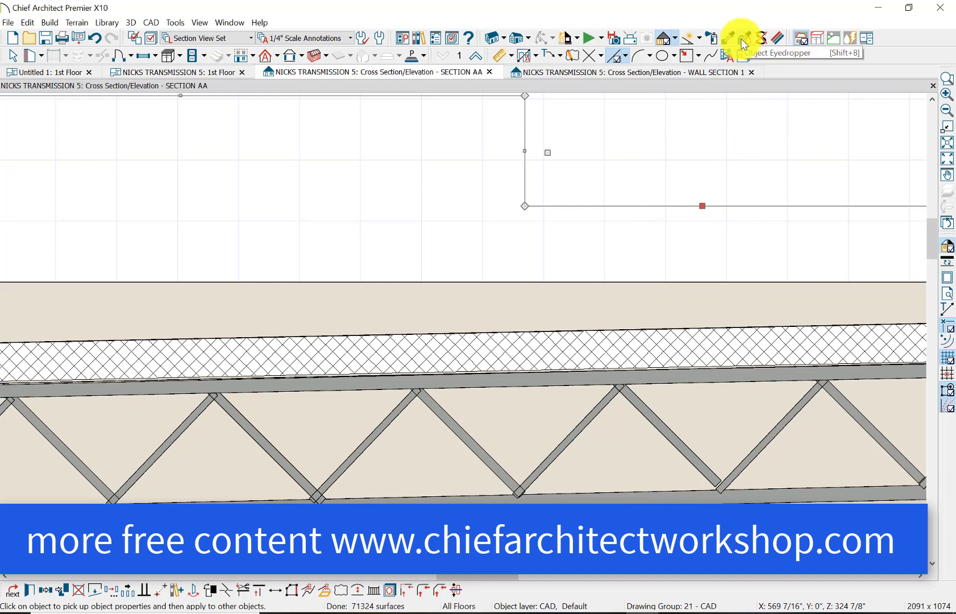
Step: Set the stepped polyline's line color to red and its line weight to 70
click(28, 592)
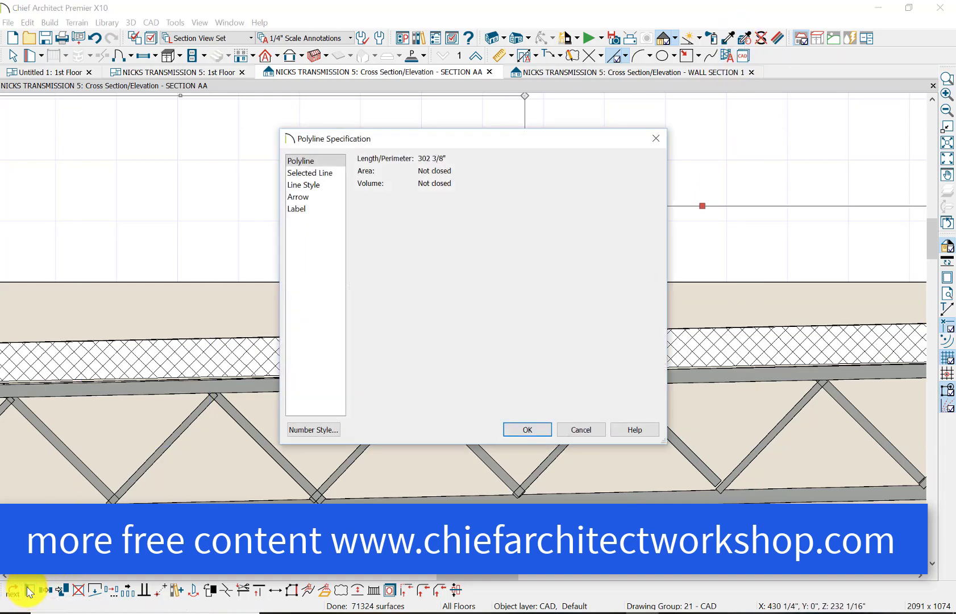
click(302, 184)
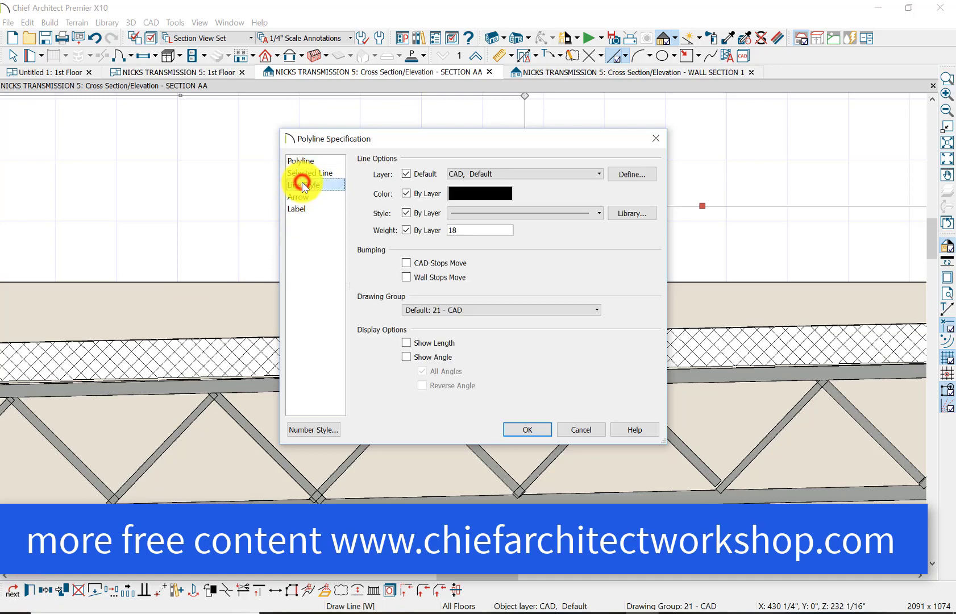
click(476, 192)
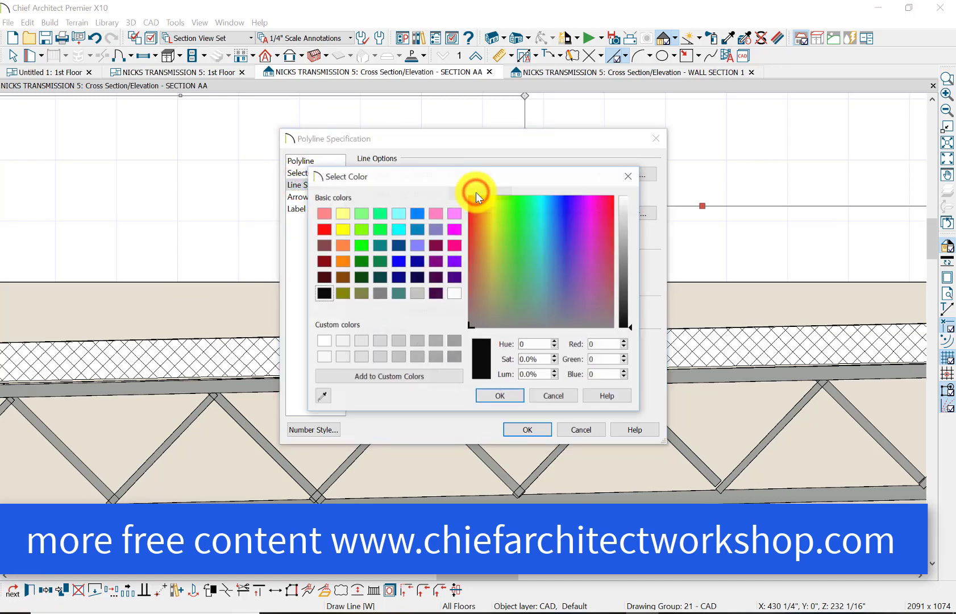
click(324, 229)
click(507, 392)
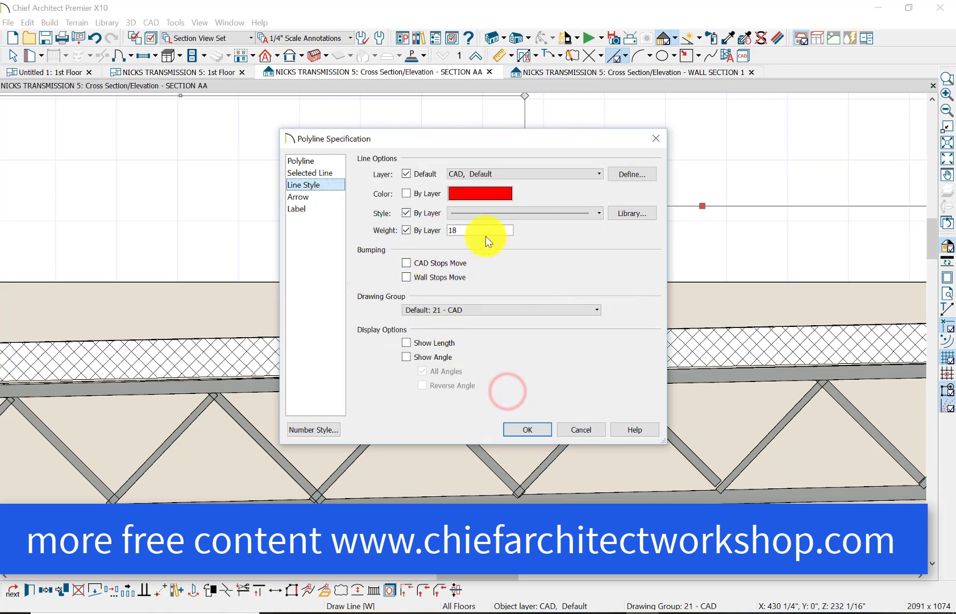
drag(463, 228, 418, 232)
text(70)
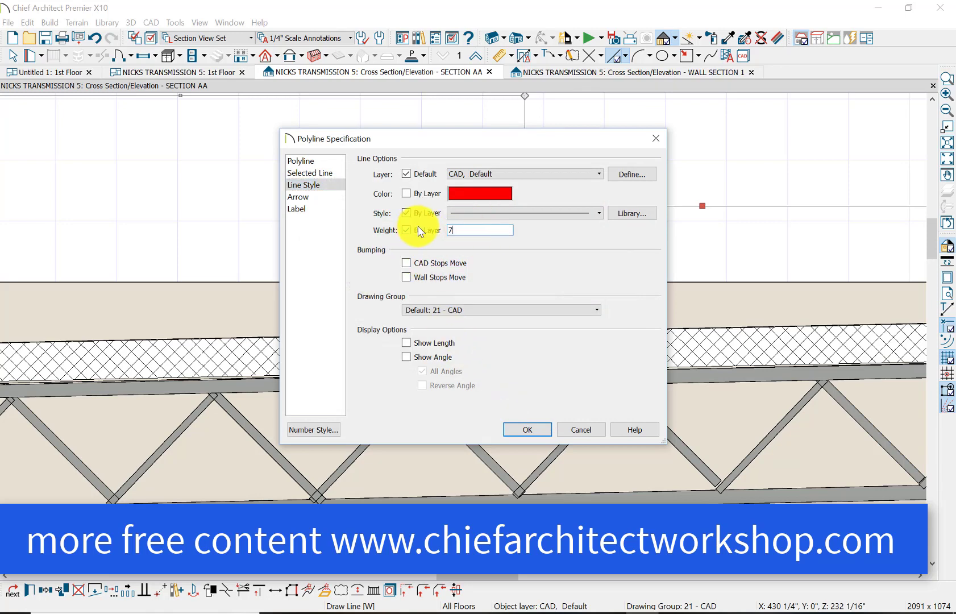
click(535, 430)
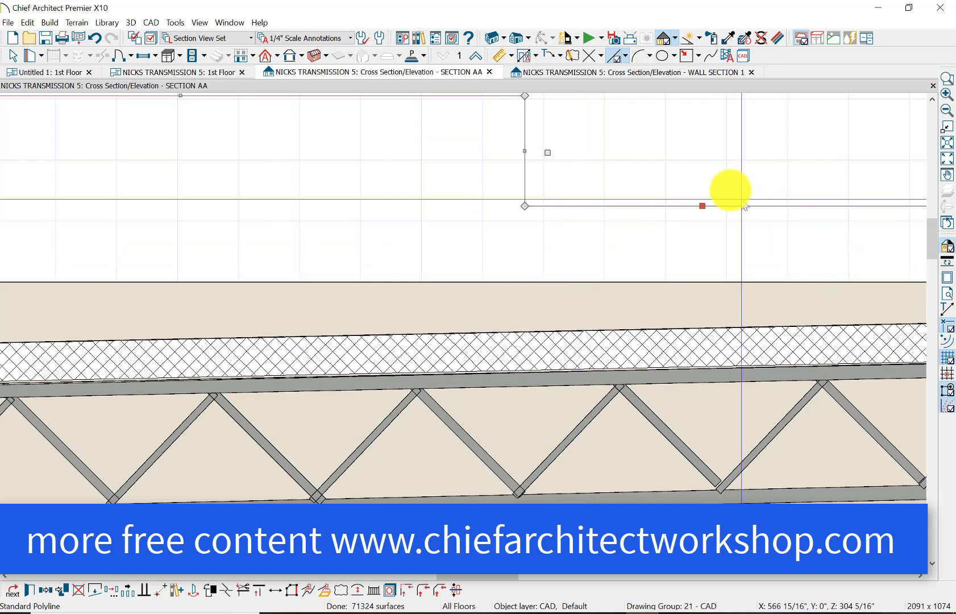
click(726, 185)
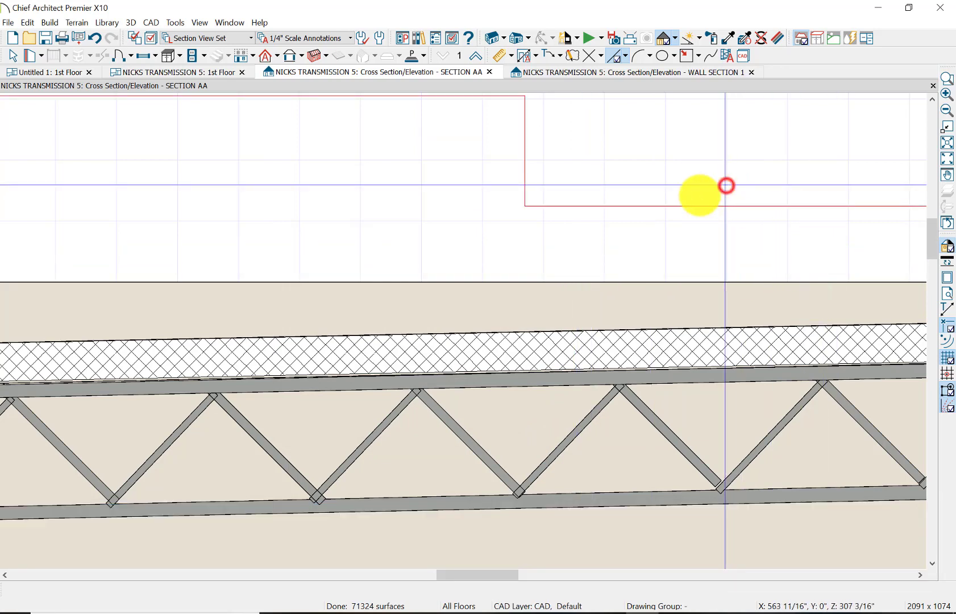
Step: Show line weights to examine the red polyline's thickness in the section view, and hide them again
click(947, 263)
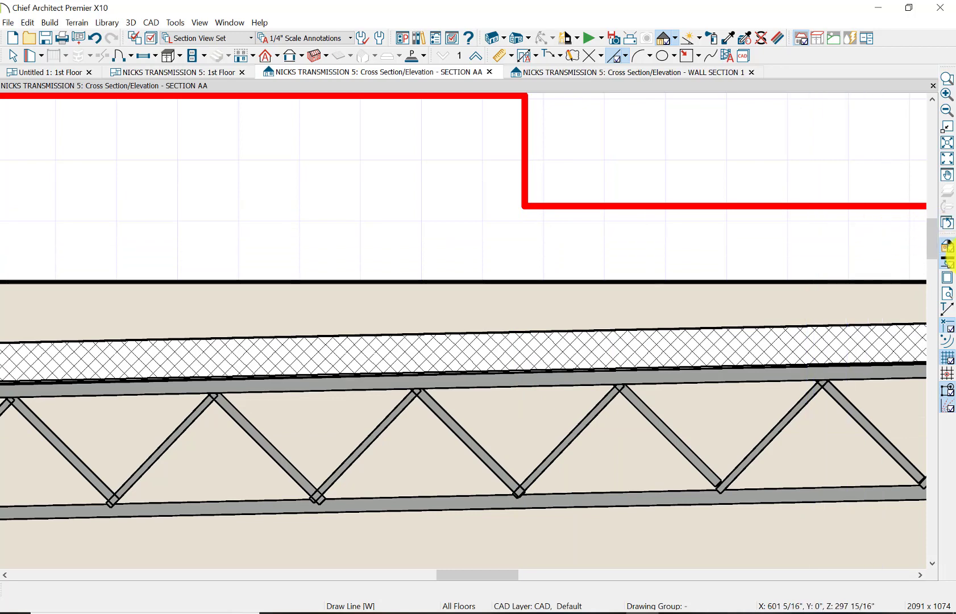
scroll(656, 312, down, 5)
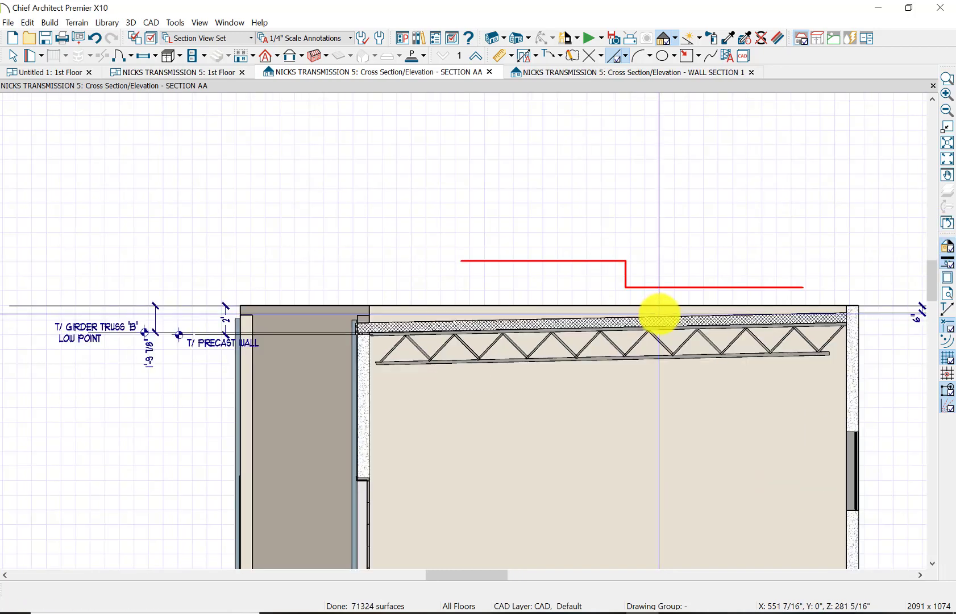
scroll(658, 312, up, 3)
scroll(659, 314, down, 1)
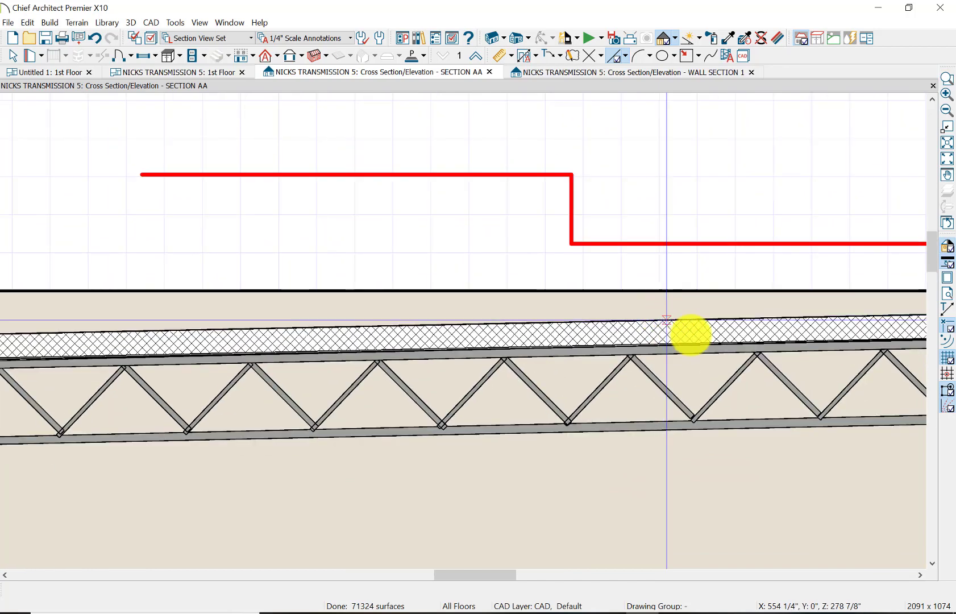
click(947, 259)
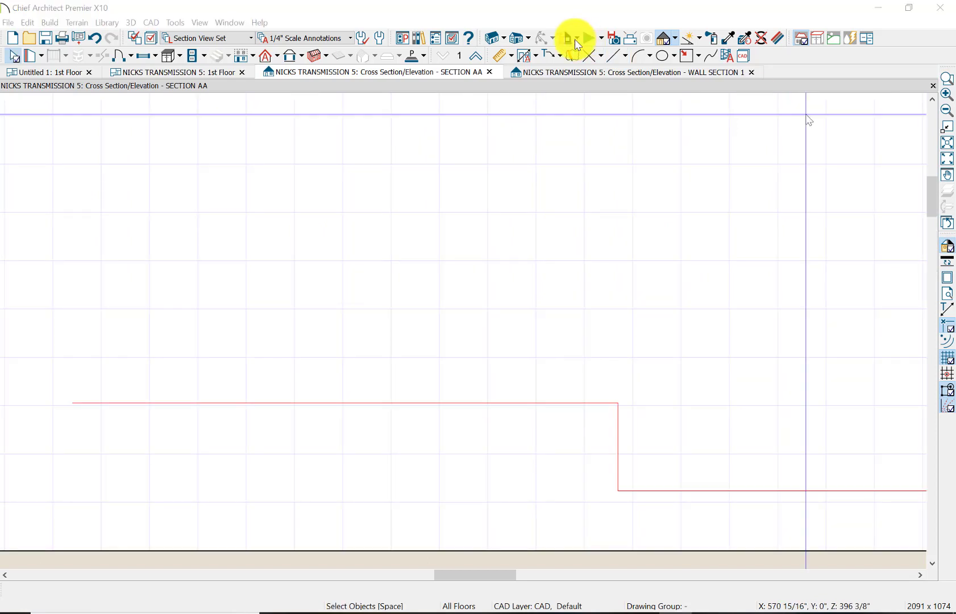
click(150, 22)
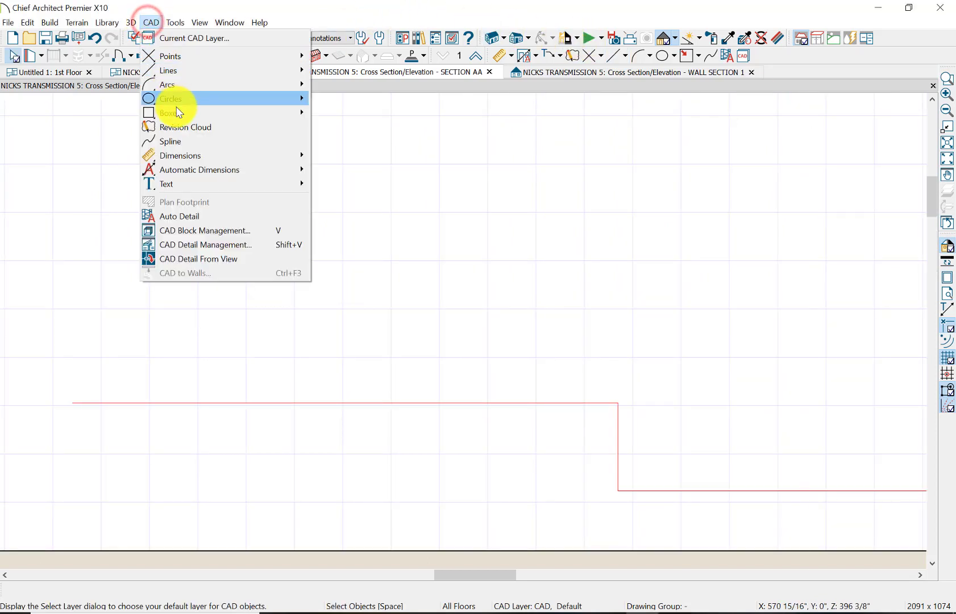
mouse_move(181, 88)
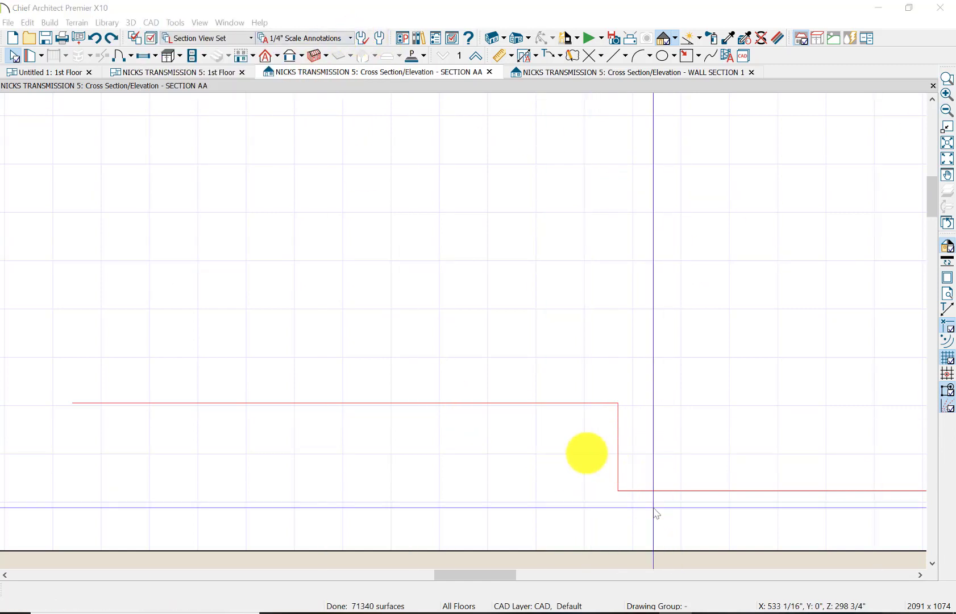
Step: Move the polyline's upper horizontal segment upward to lengthen the vertical segment
click(13, 55)
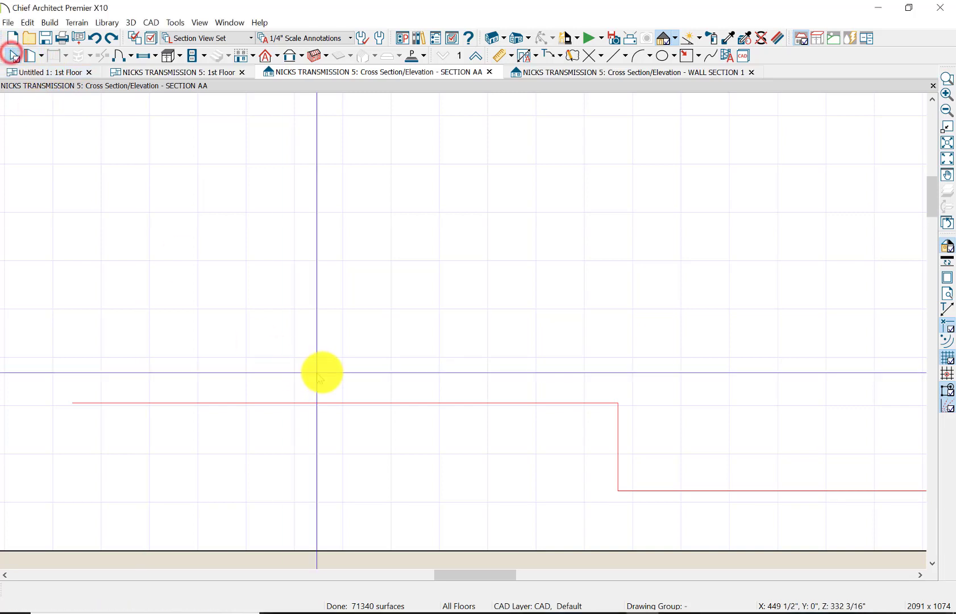
click(339, 403)
drag(338, 403, 377, 195)
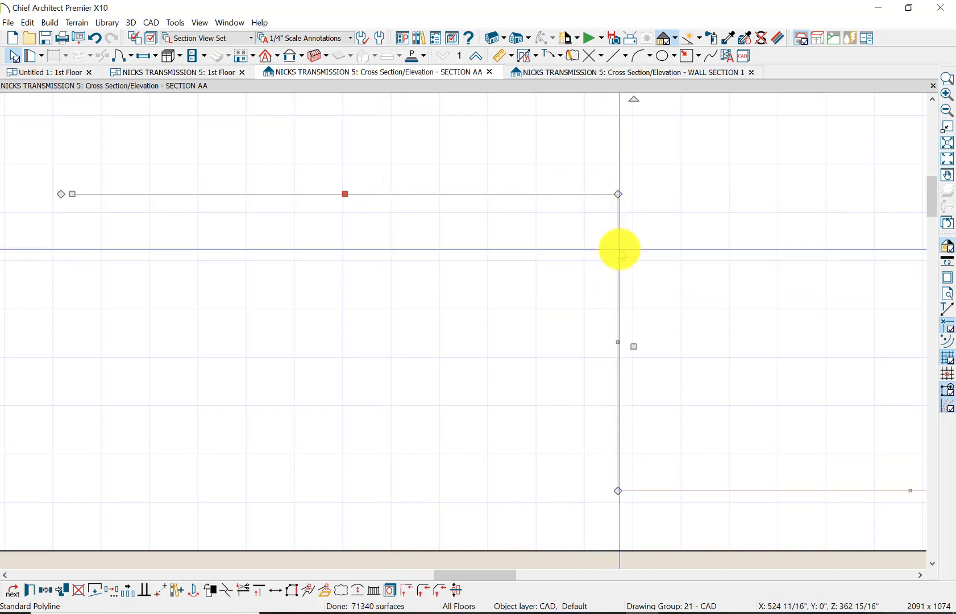
Step: Accept the preset fillet radius and fillet the polyline's upper corner between the upper horizontal and vertical segments
click(424, 591)
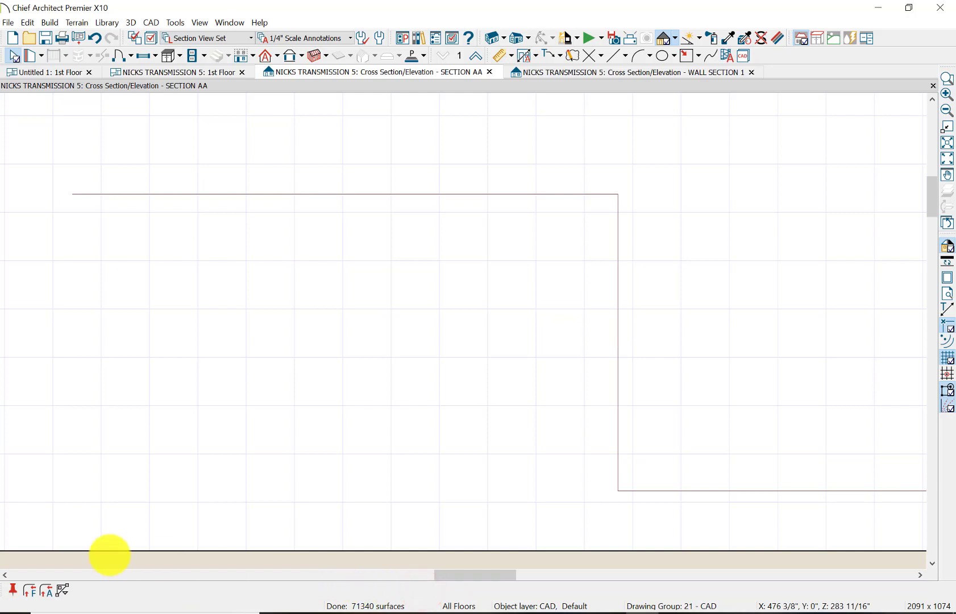
click(32, 591)
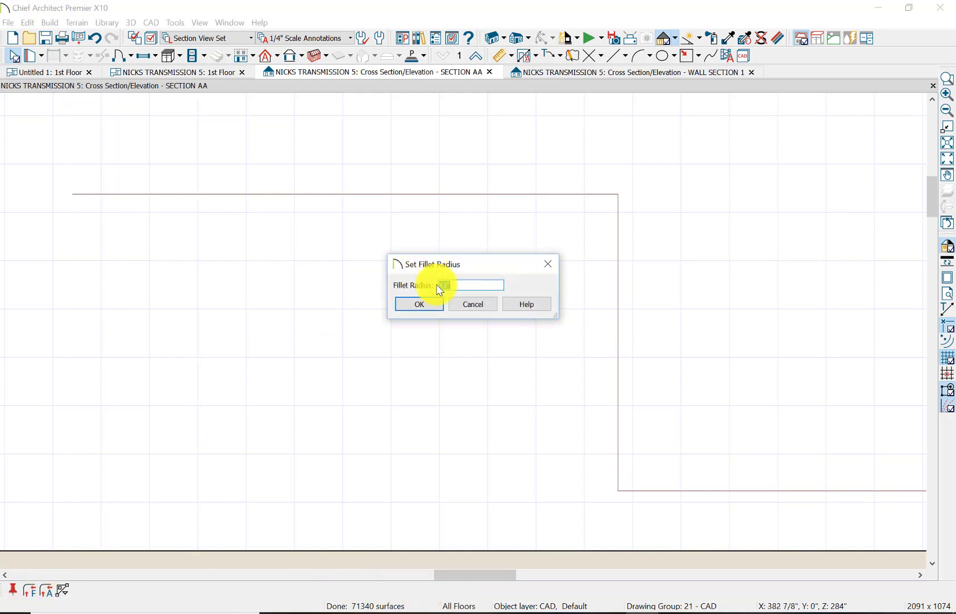
click(419, 304)
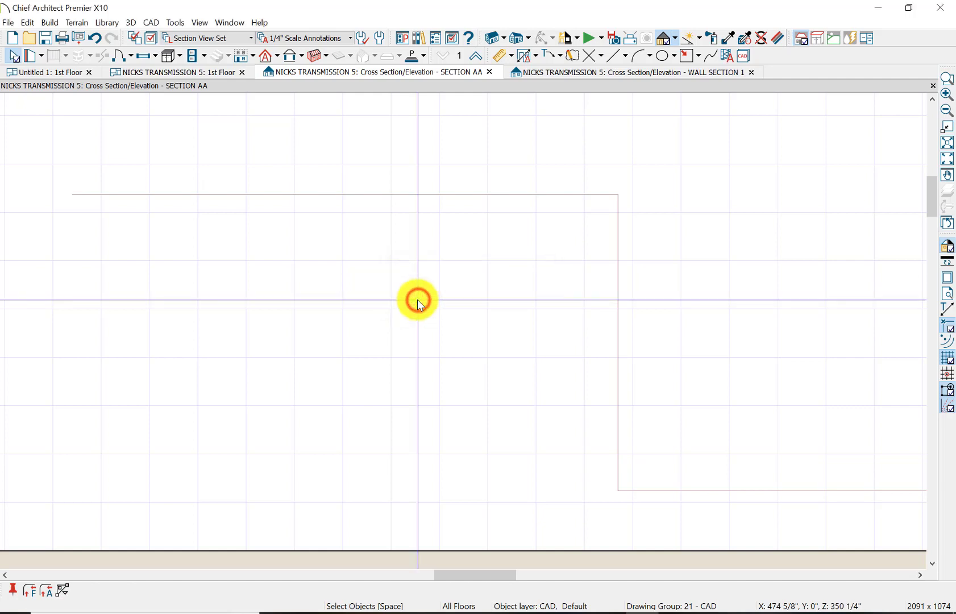
click(458, 300)
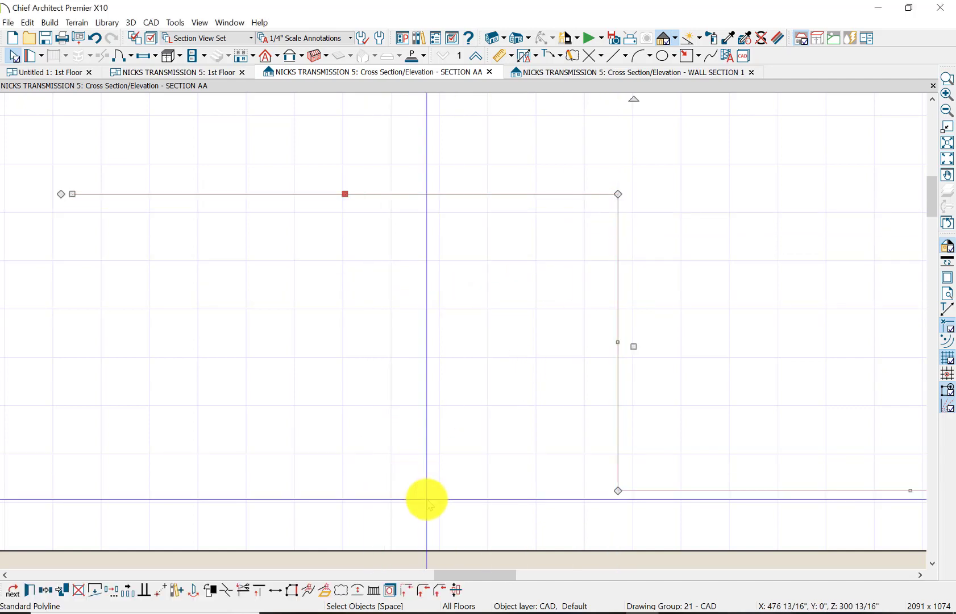
click(422, 592)
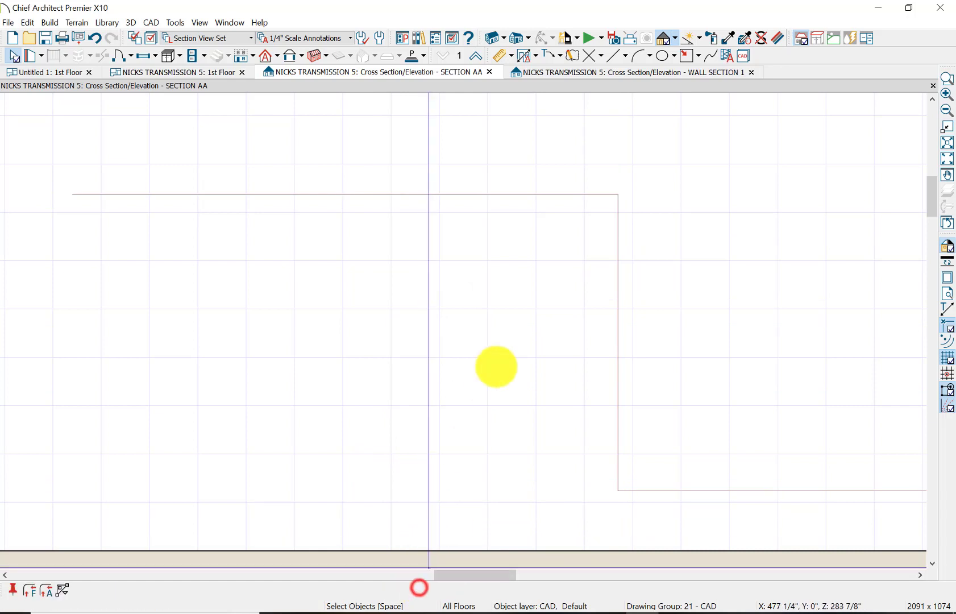
click(617, 217)
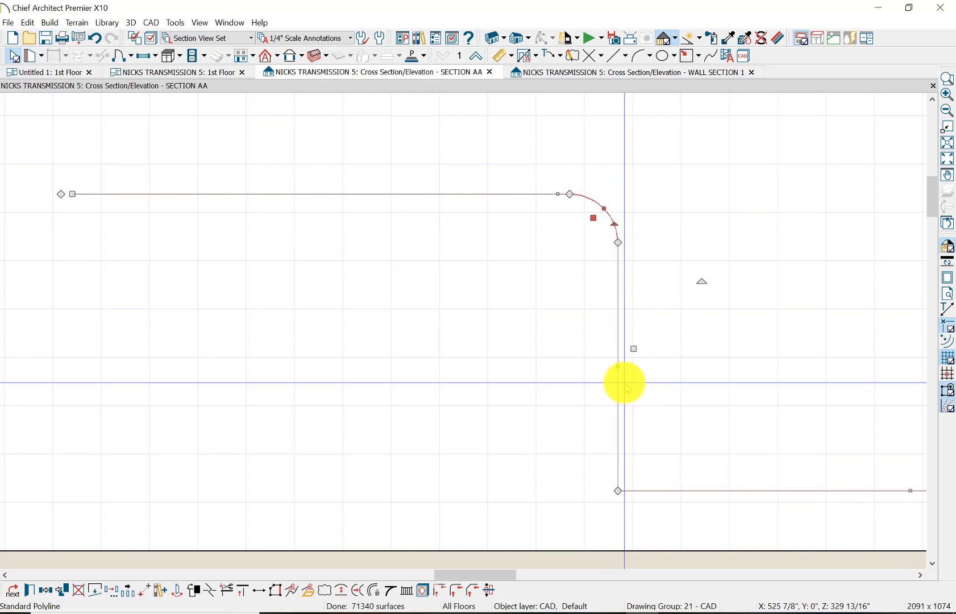
click(647, 491)
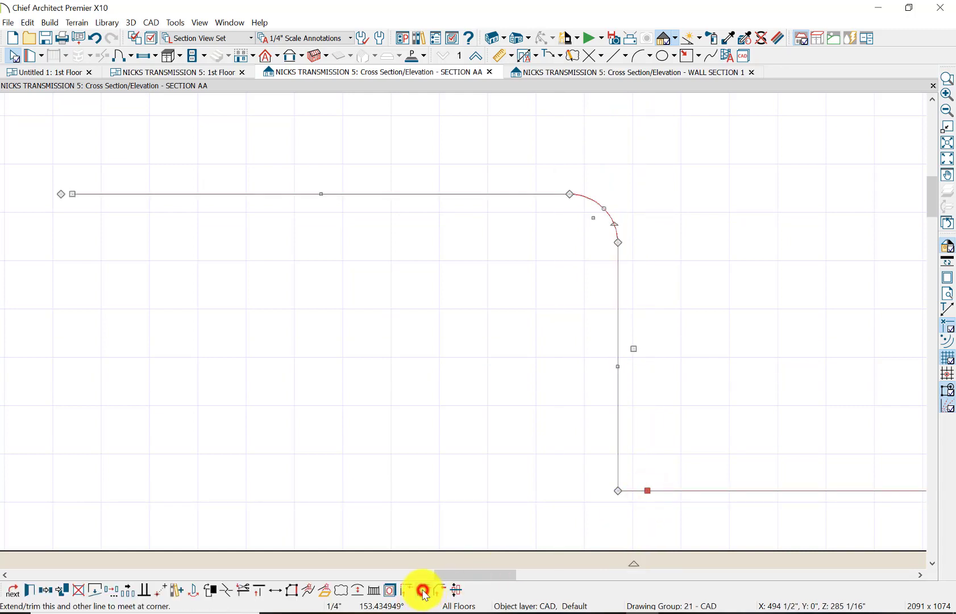
click(424, 591)
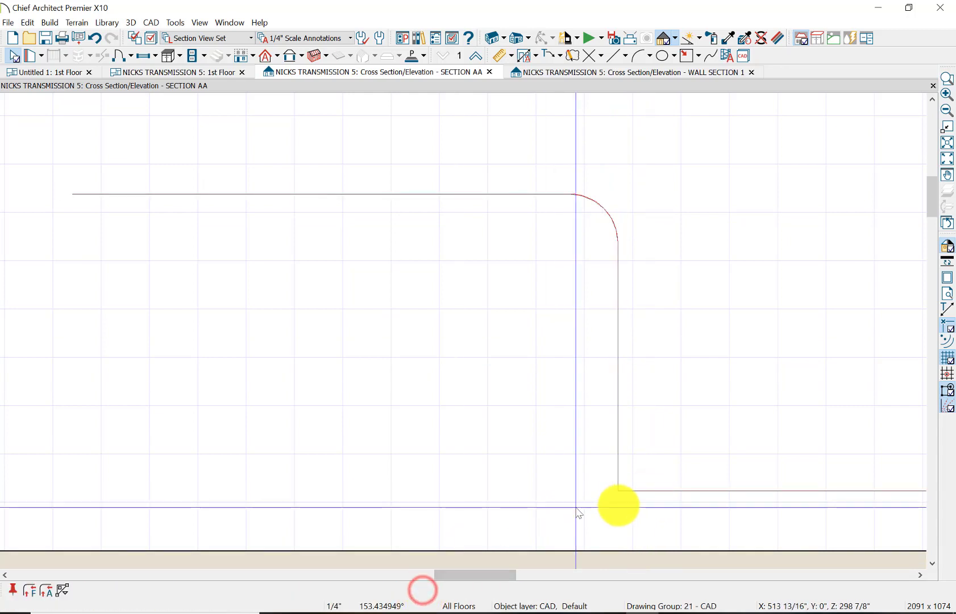
click(638, 491)
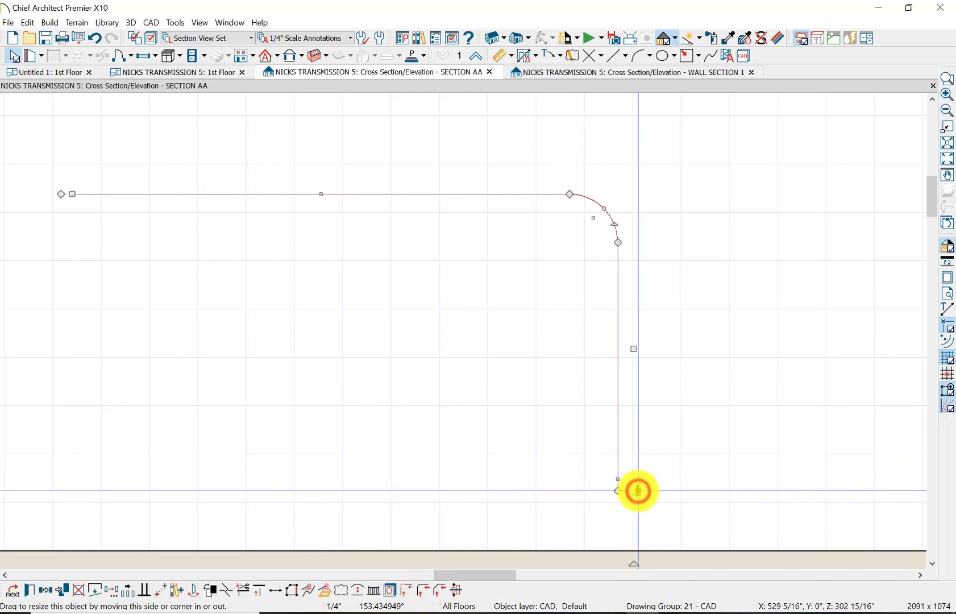
click(421, 582)
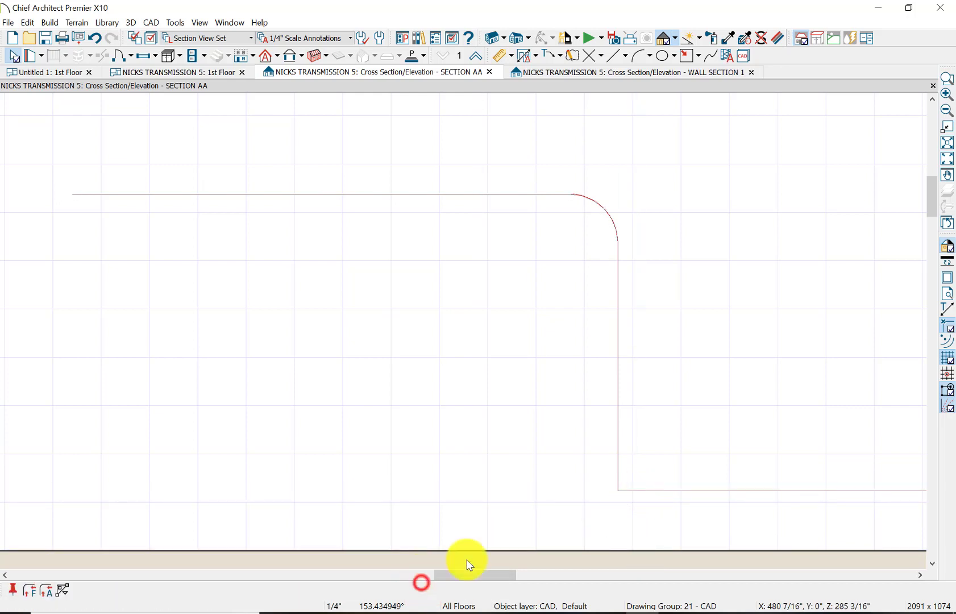
Step: Fillet the red polyline's lower corner between the vertical and lower horizontal segments
click(618, 459)
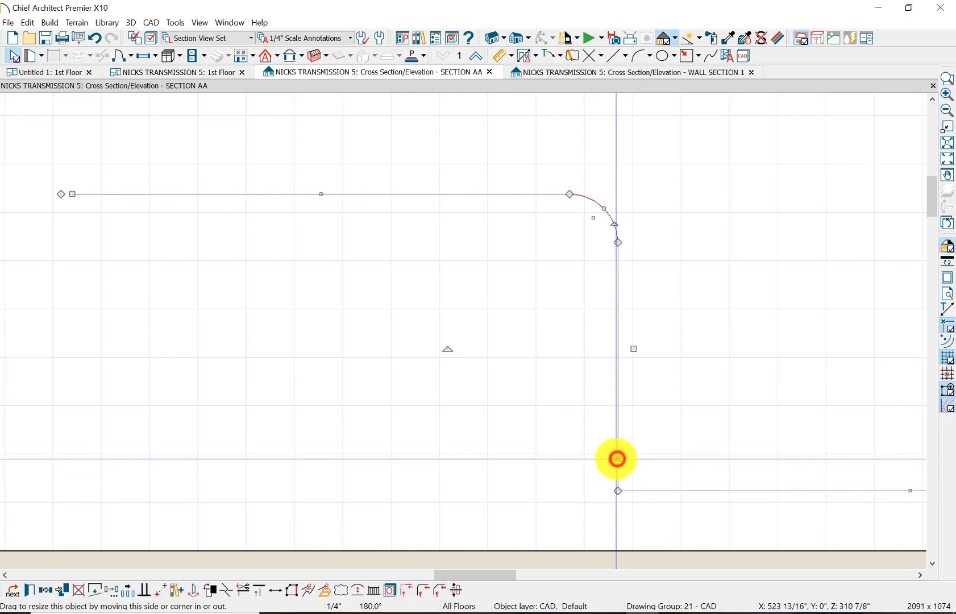
click(424, 590)
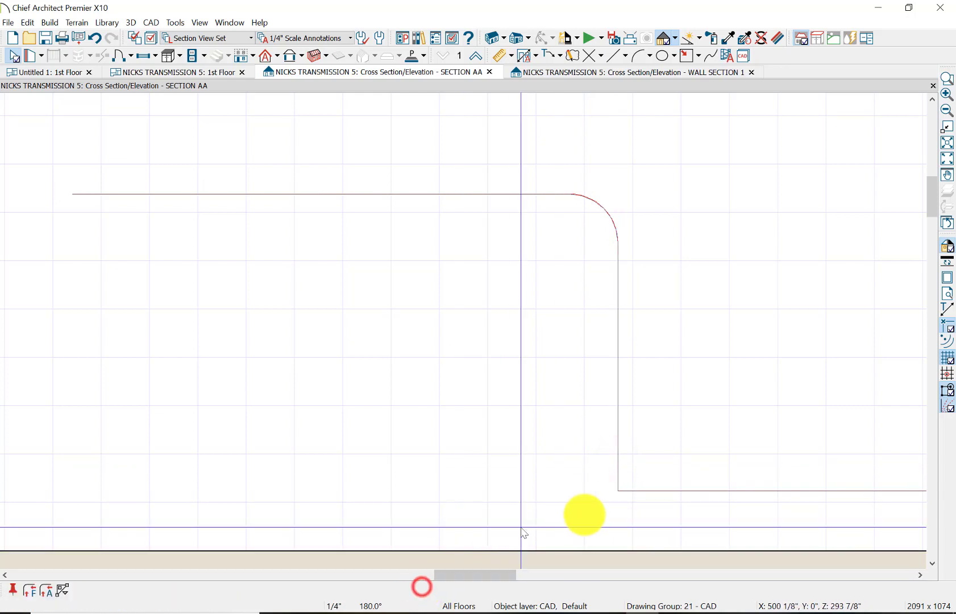
click(636, 491)
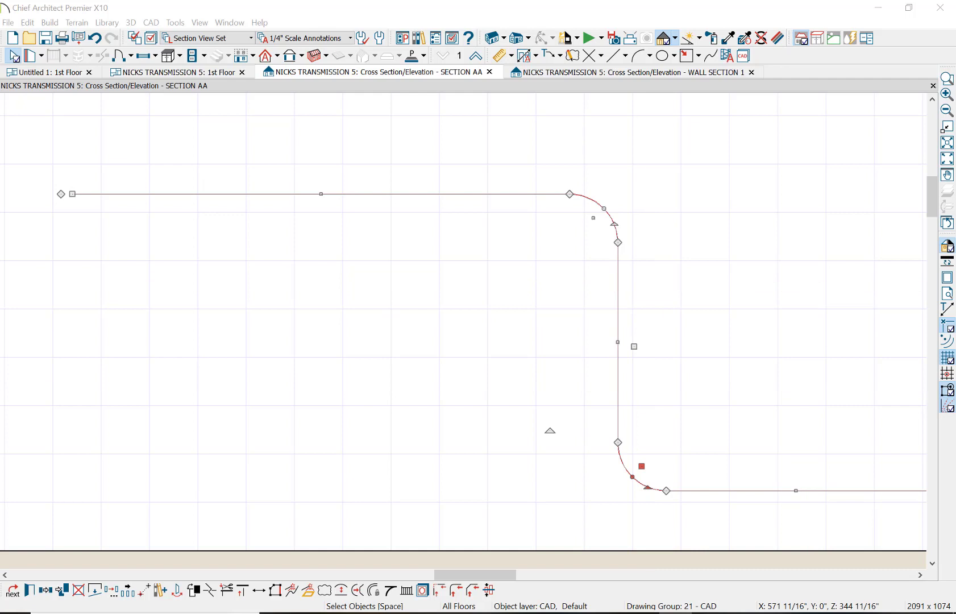
key(Escape)
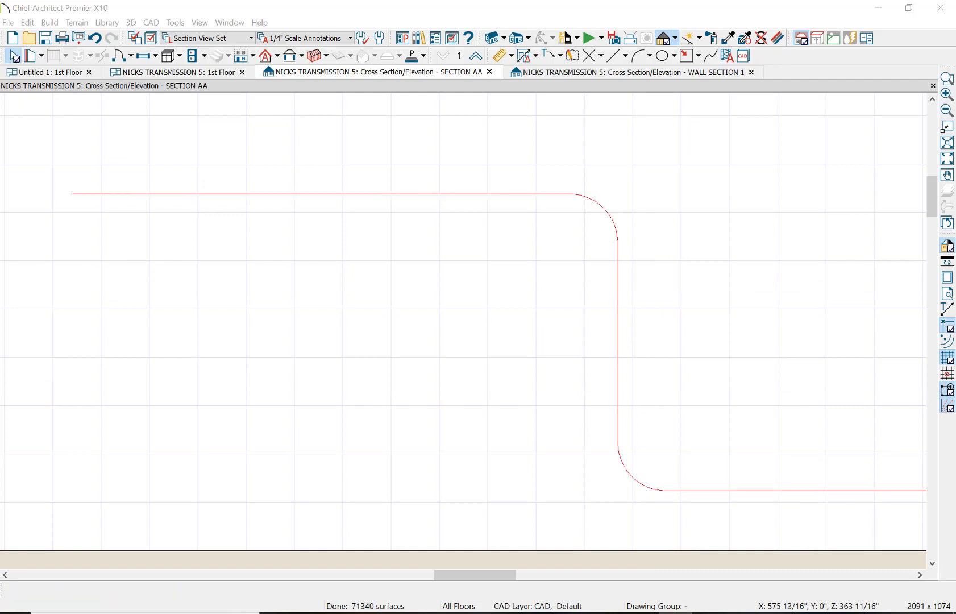
Step: Draw a circle about 28" in diameter below the polyline's upper horizontal segment, beside the vertical segment
click(149, 24)
mouse_move(256, 101)
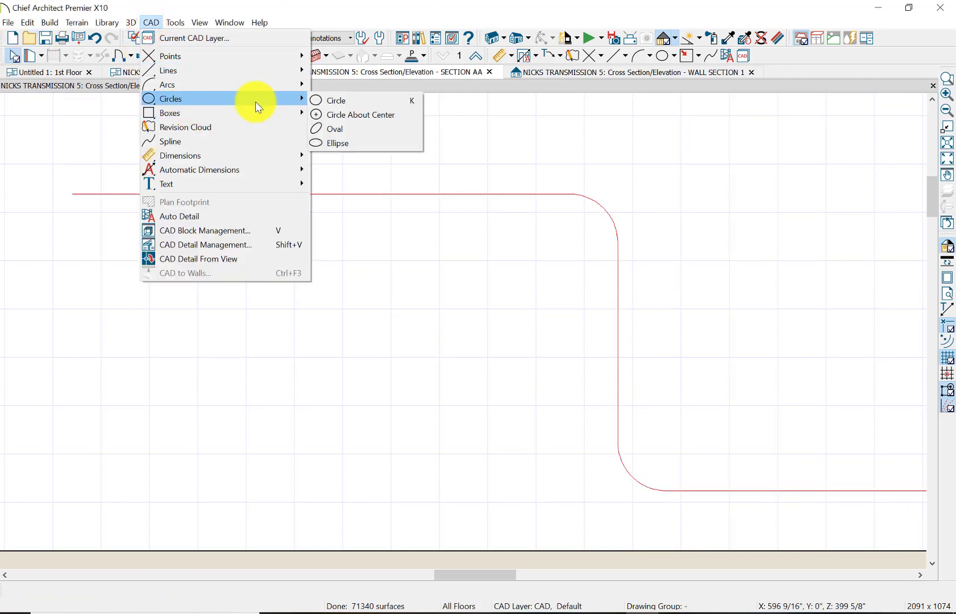
click(366, 104)
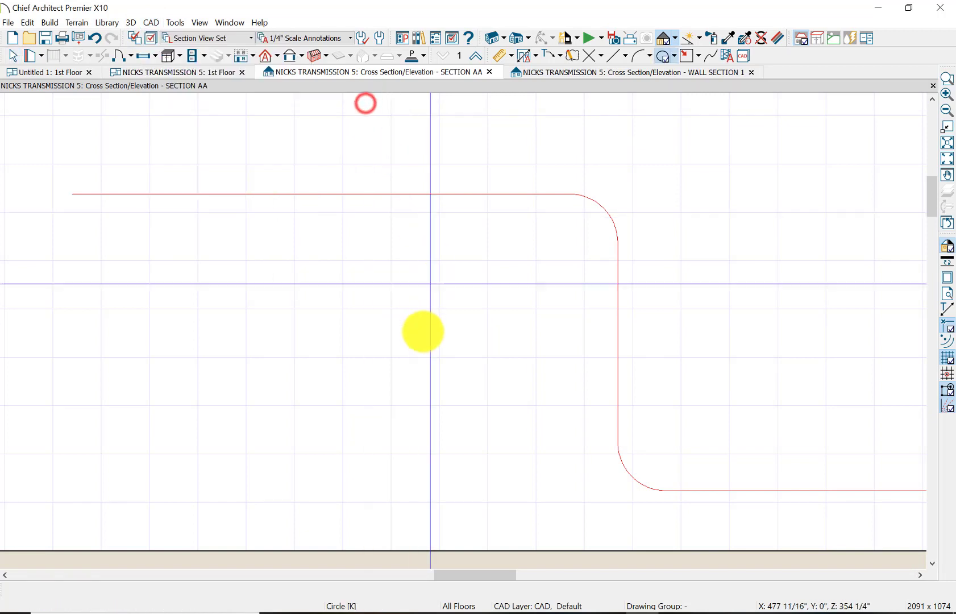
drag(363, 336, 441, 257)
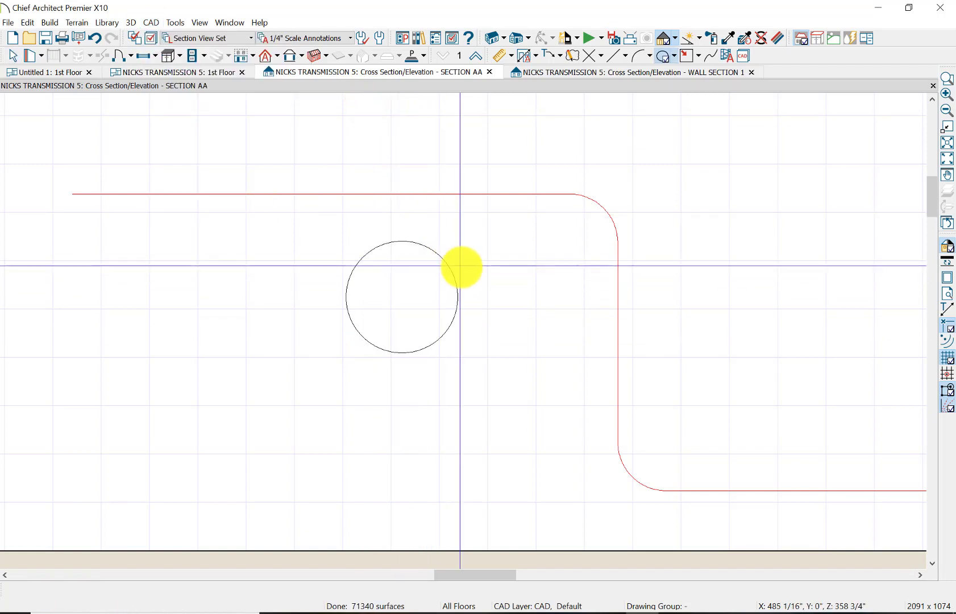
click(17, 57)
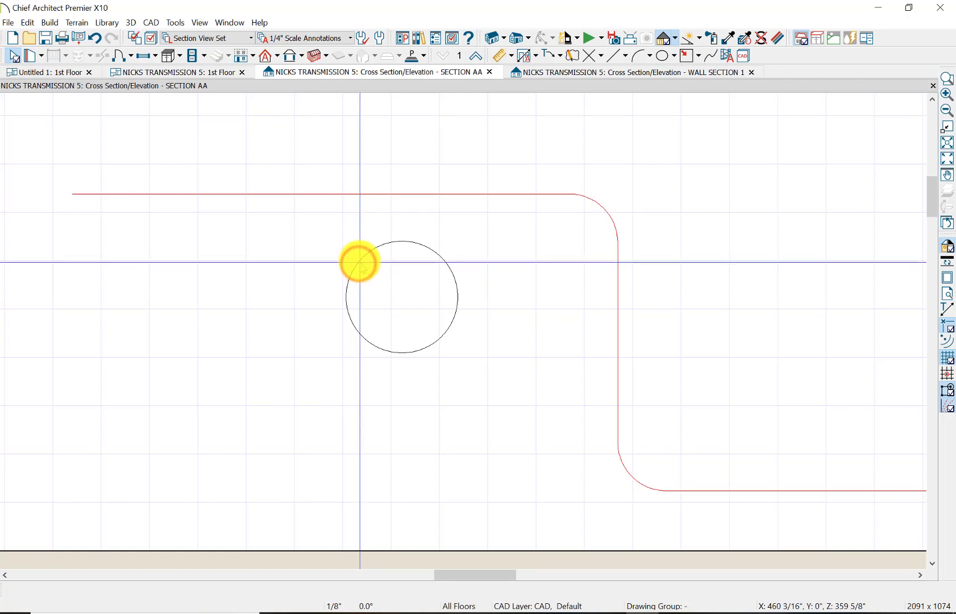
Step: Set the circle's diameter to 12" in its specification
click(361, 261)
click(360, 261)
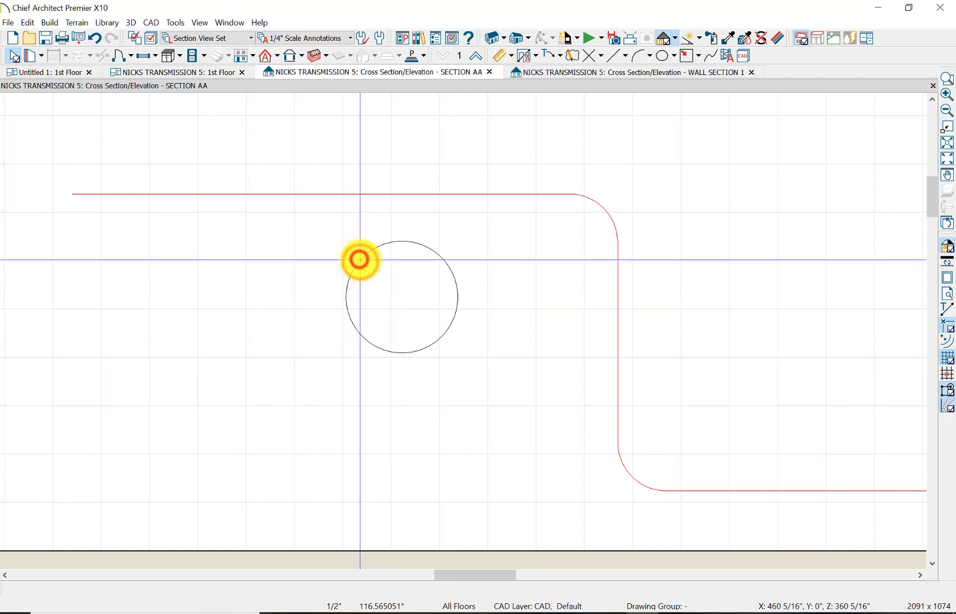
click(360, 260)
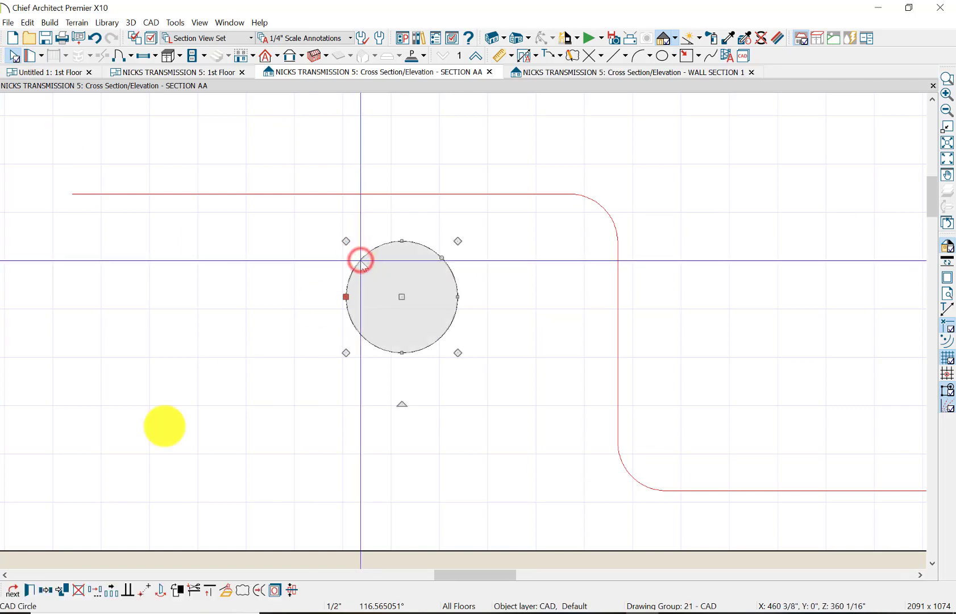
click(28, 594)
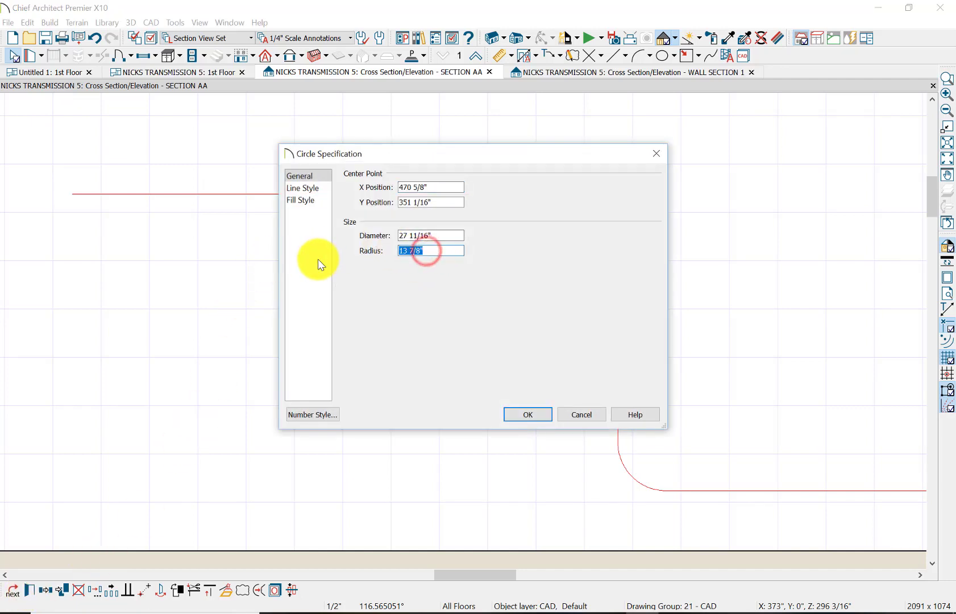
text(12)
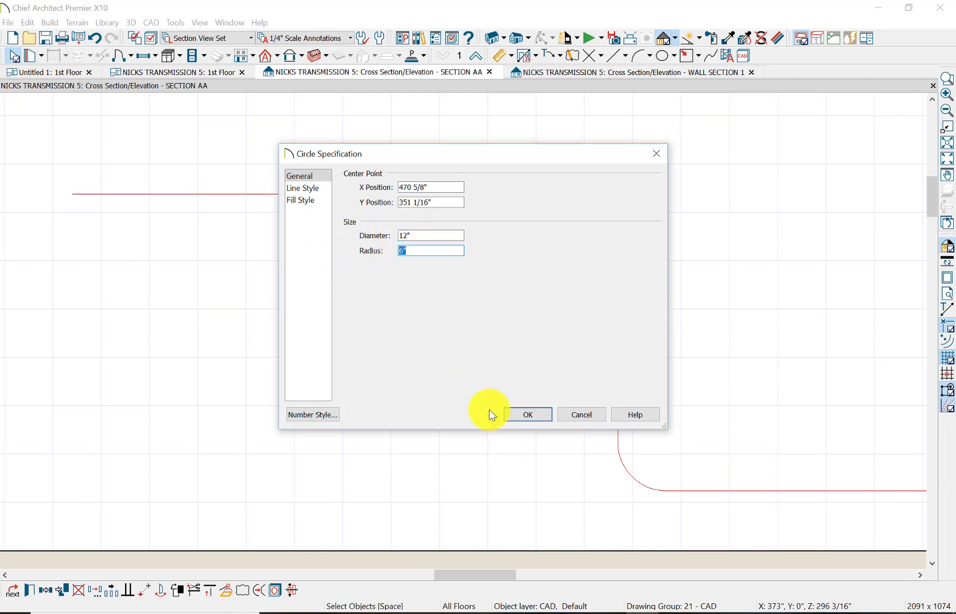
click(524, 416)
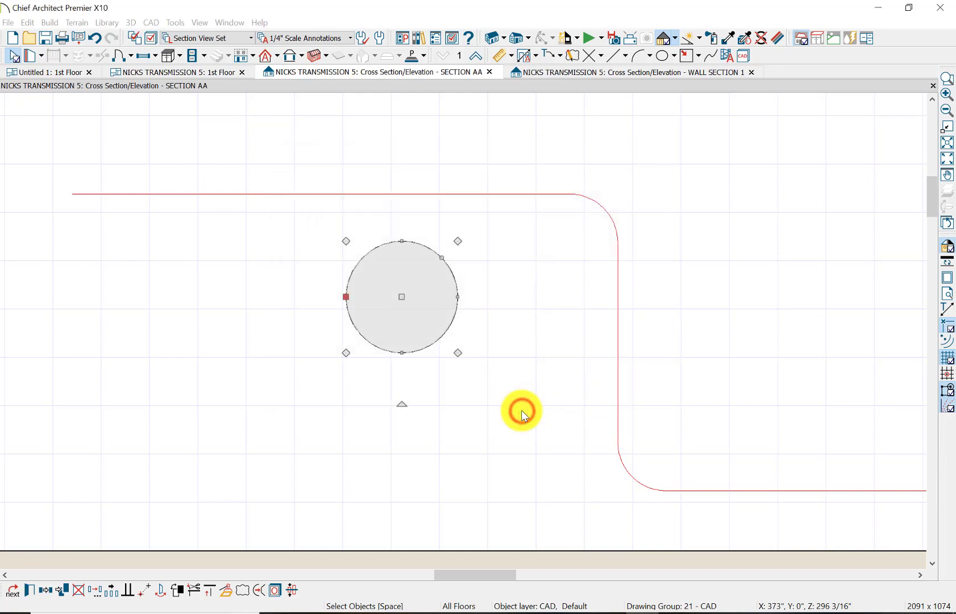
click(405, 307)
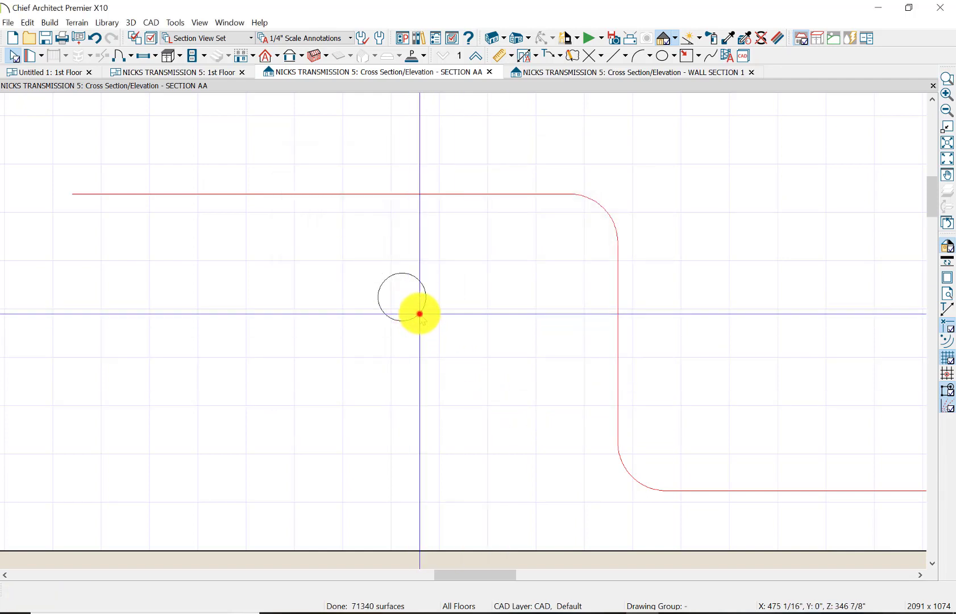
Step: Apply the Concrete fill pattern to the circle
click(420, 314)
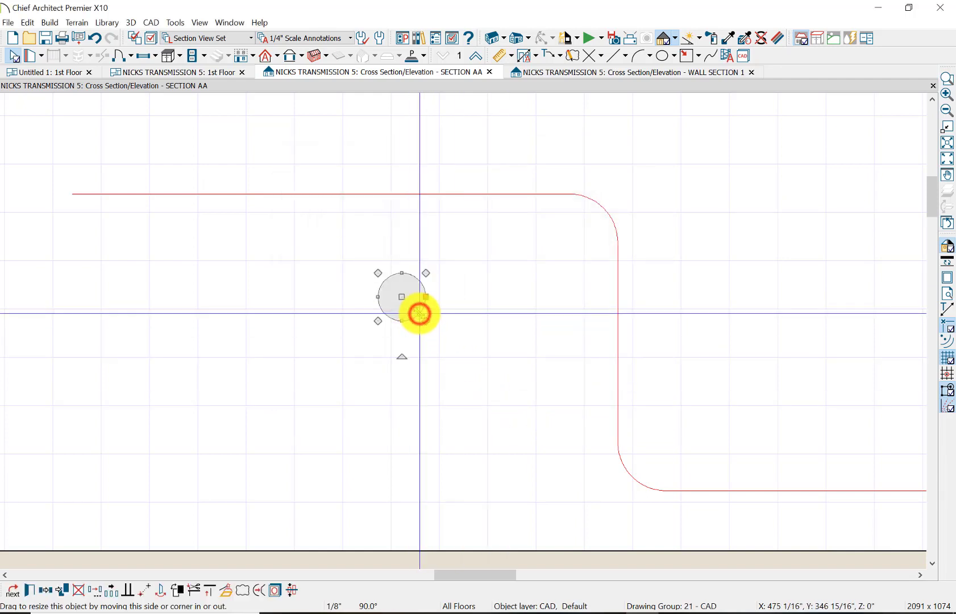
click(30, 591)
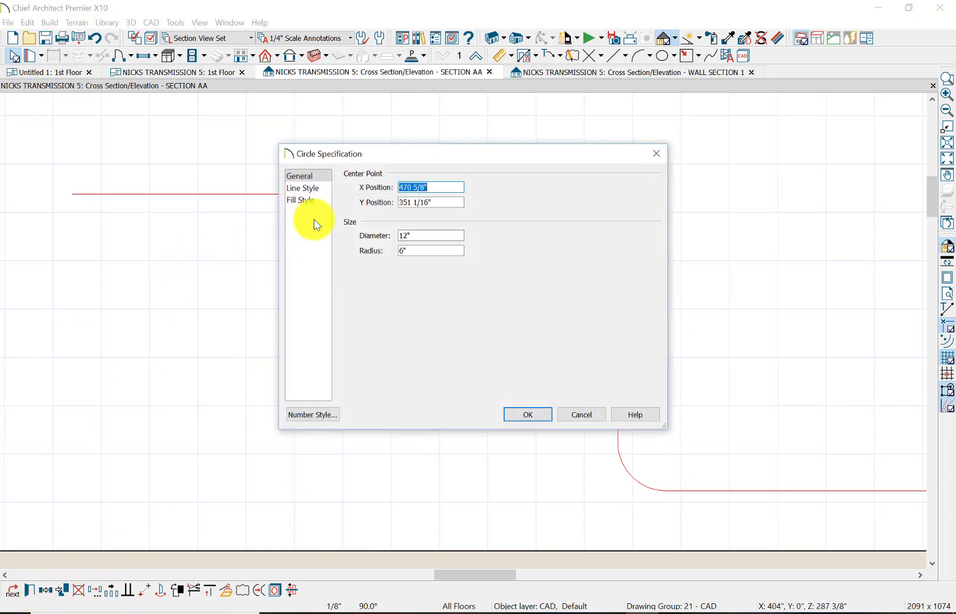
click(301, 200)
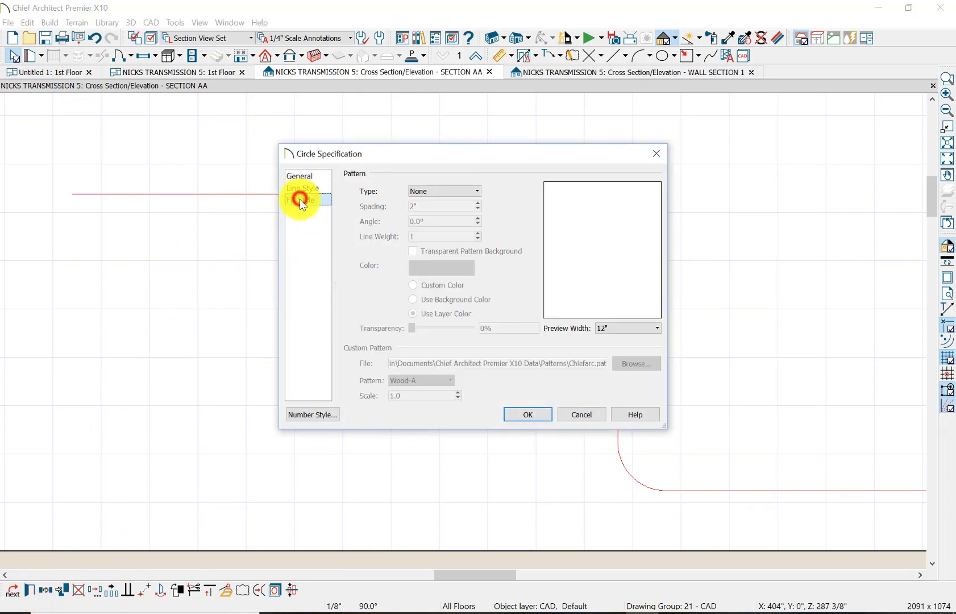
click(478, 192)
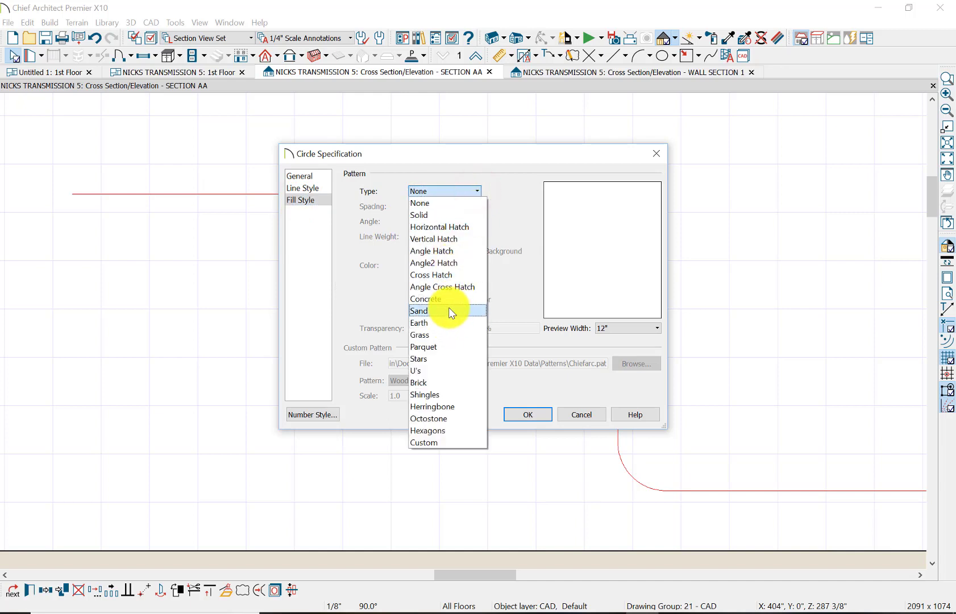
click(450, 299)
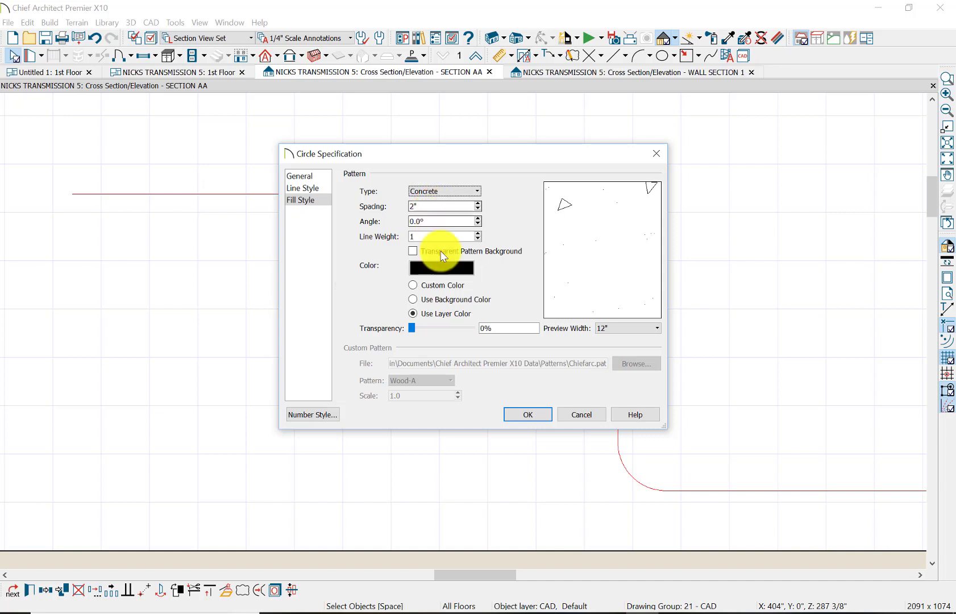
click(514, 415)
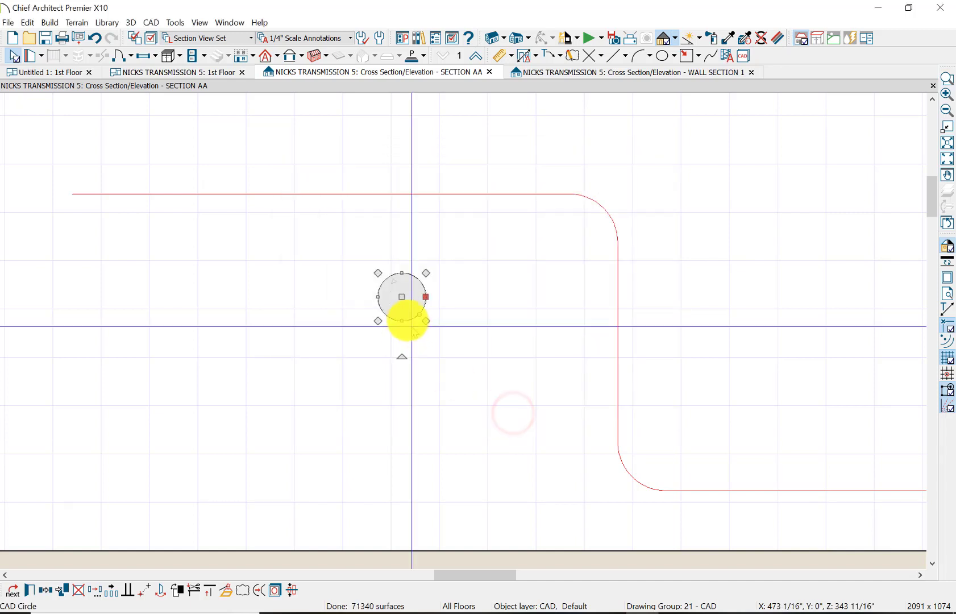
click(436, 291)
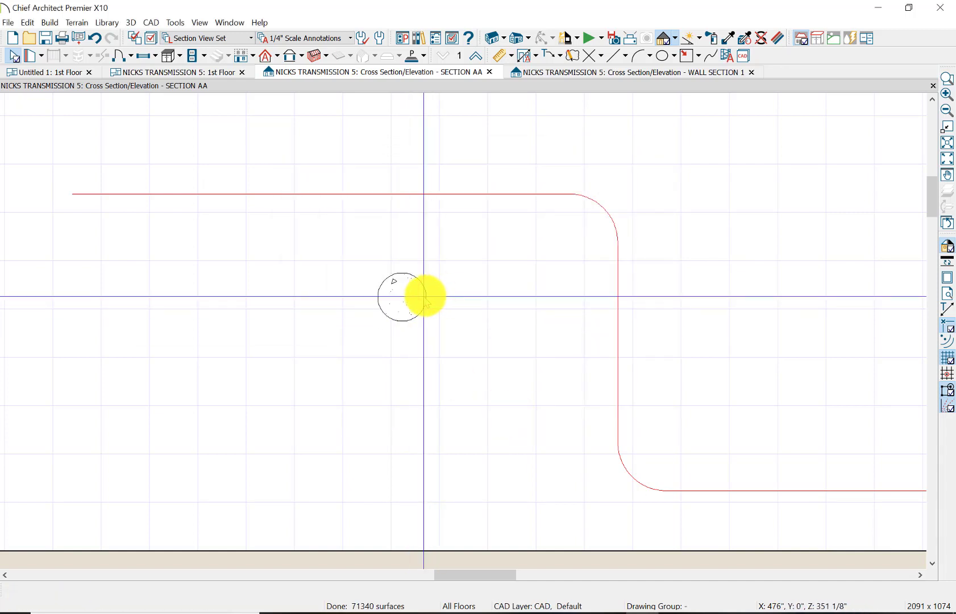
Step: Set the spacing of the circle's concrete pattern to 1/2"
click(426, 296)
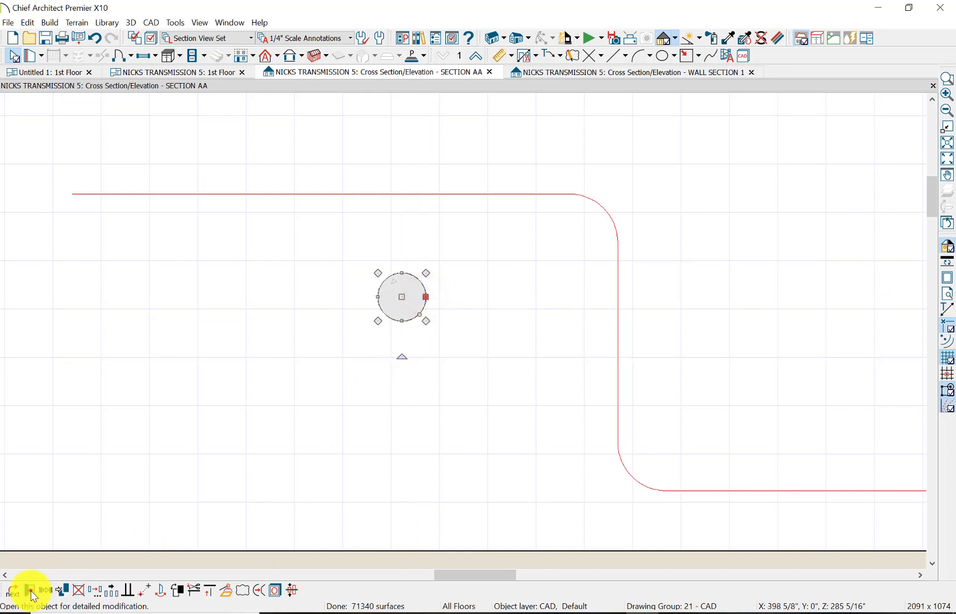
click(31, 591)
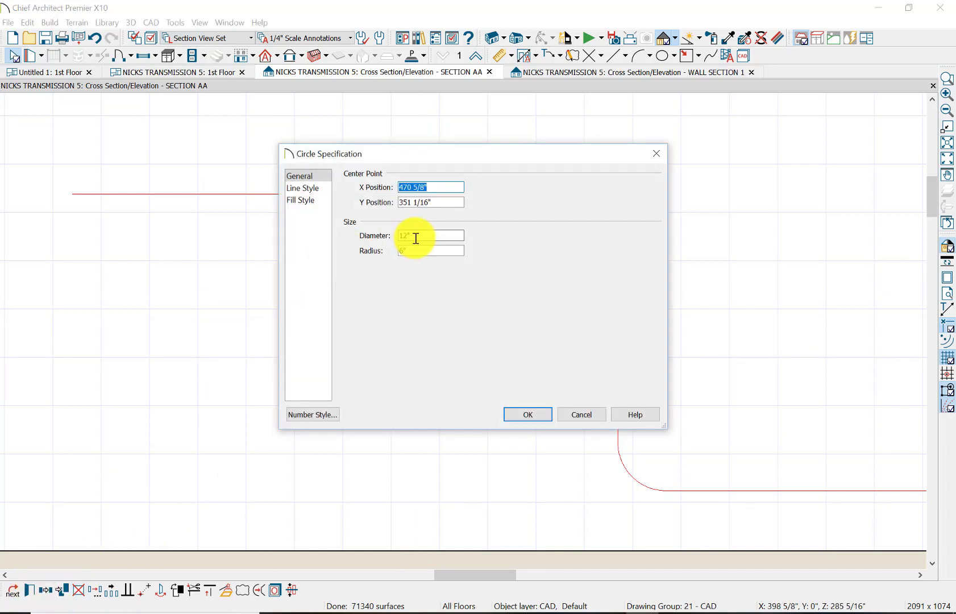
click(301, 200)
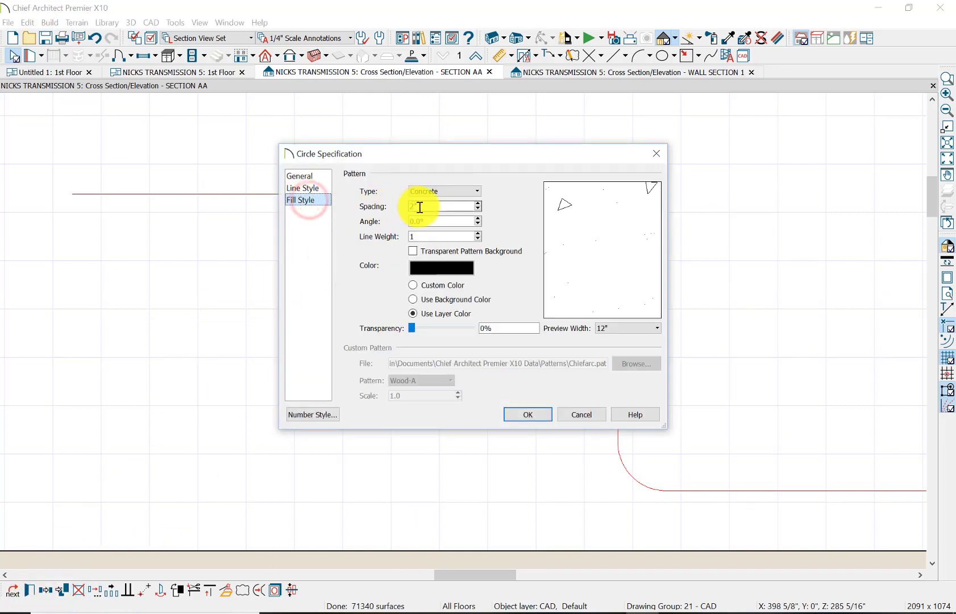
text(5)
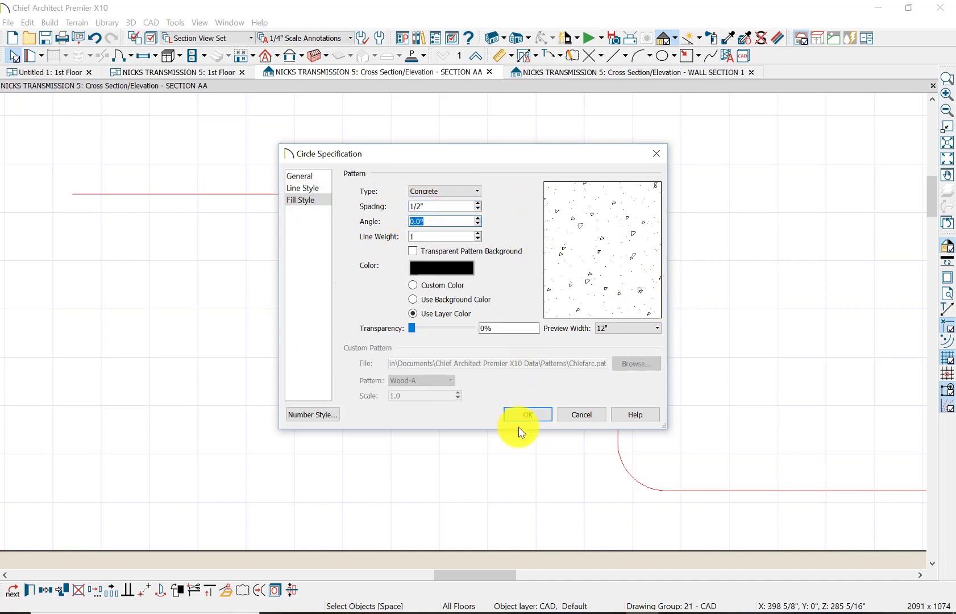
click(532, 416)
click(413, 349)
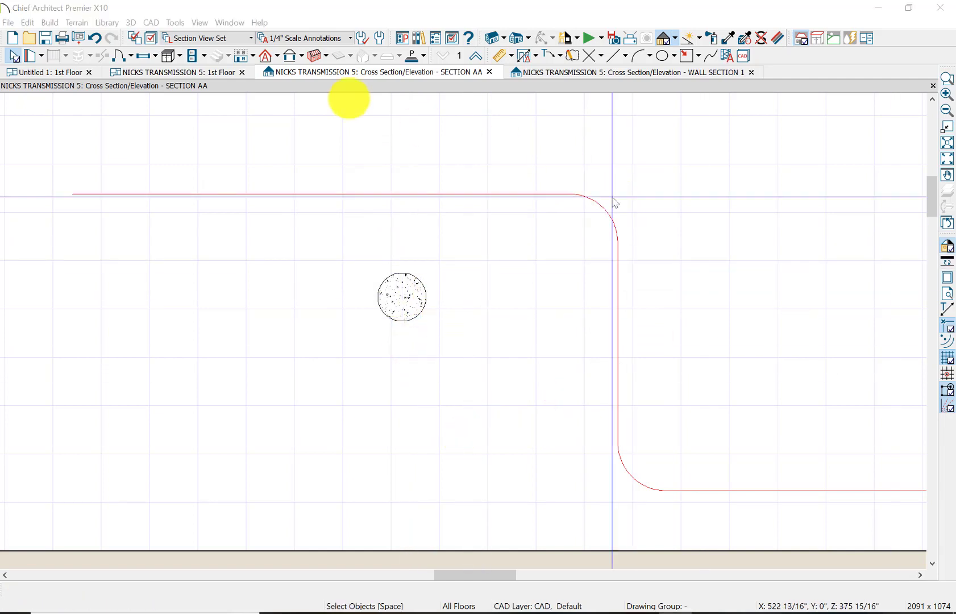
Step: Draw a rectangular polyline beside the concrete-filled circle, below the upper horizontal segment, and select it
click(150, 22)
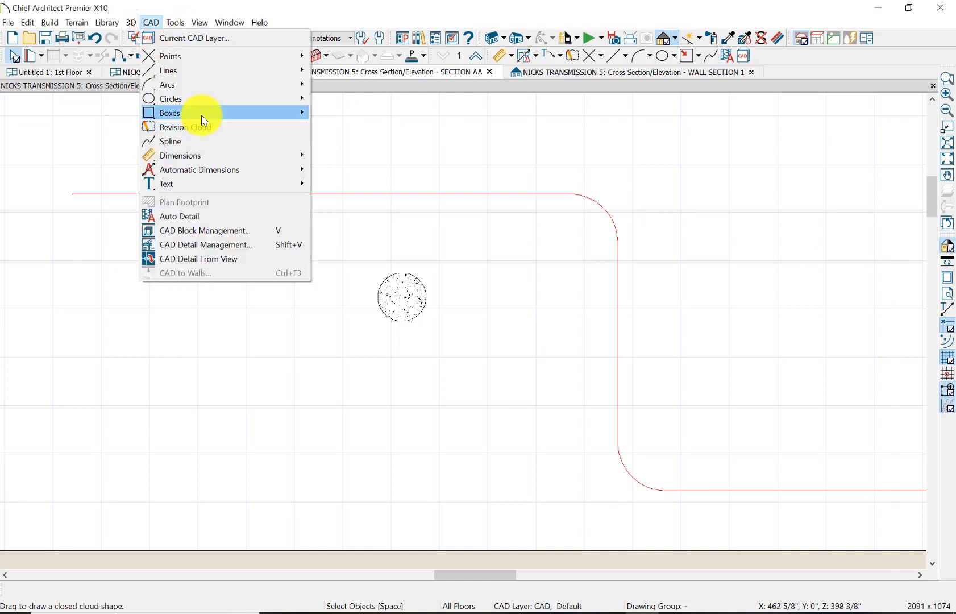
mouse_move(248, 110)
click(364, 112)
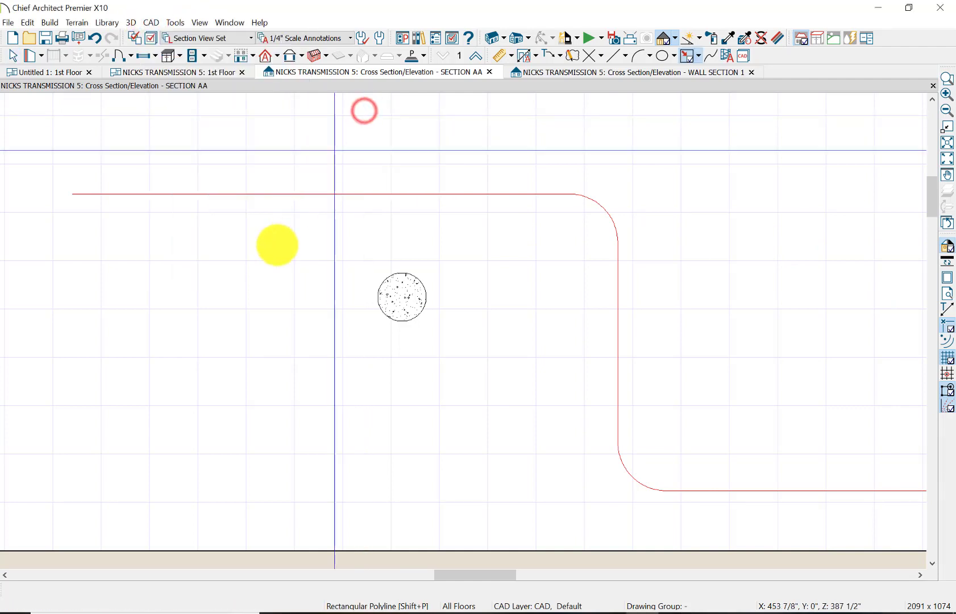
drag(111, 254, 270, 388)
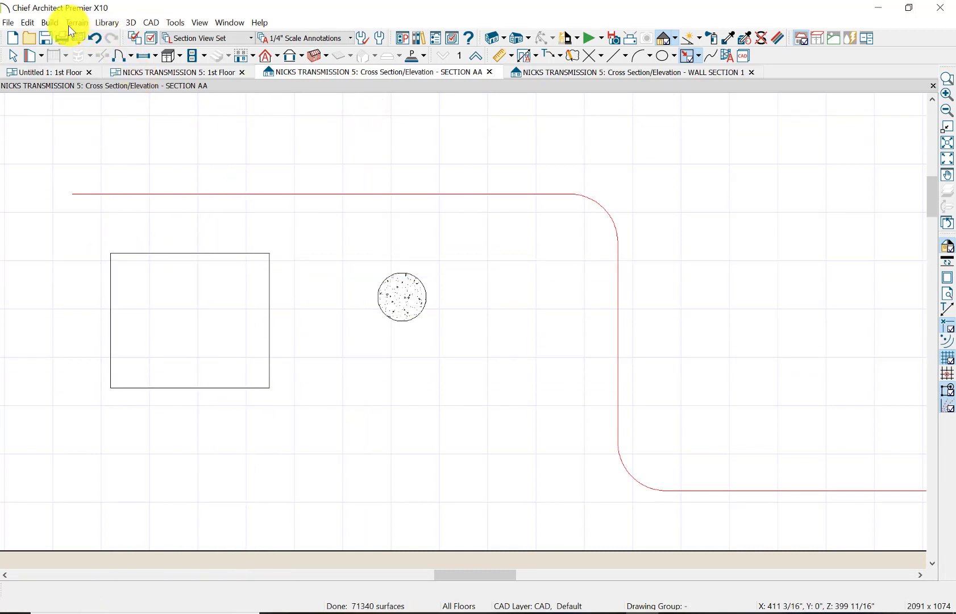
click(13, 57)
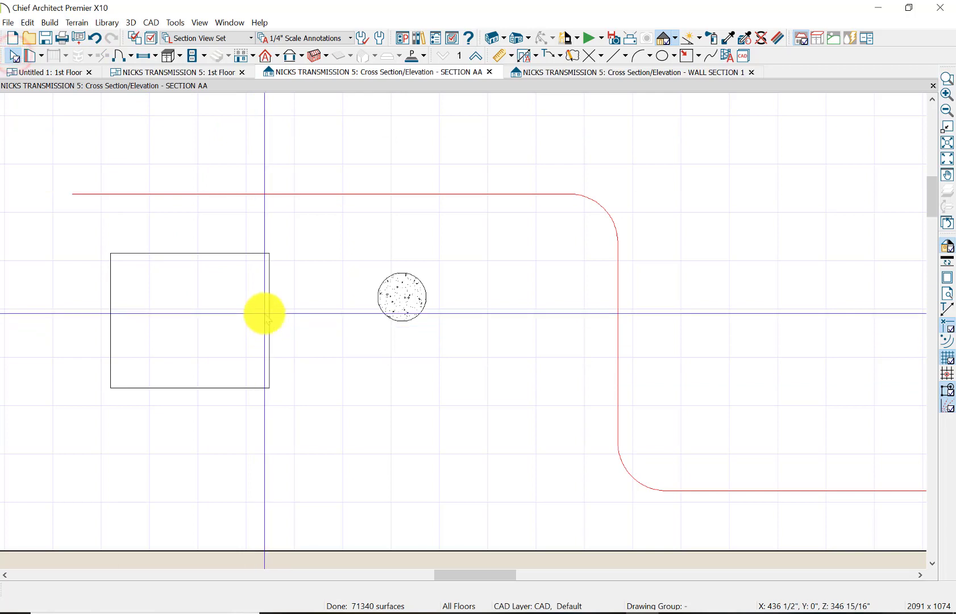
click(270, 313)
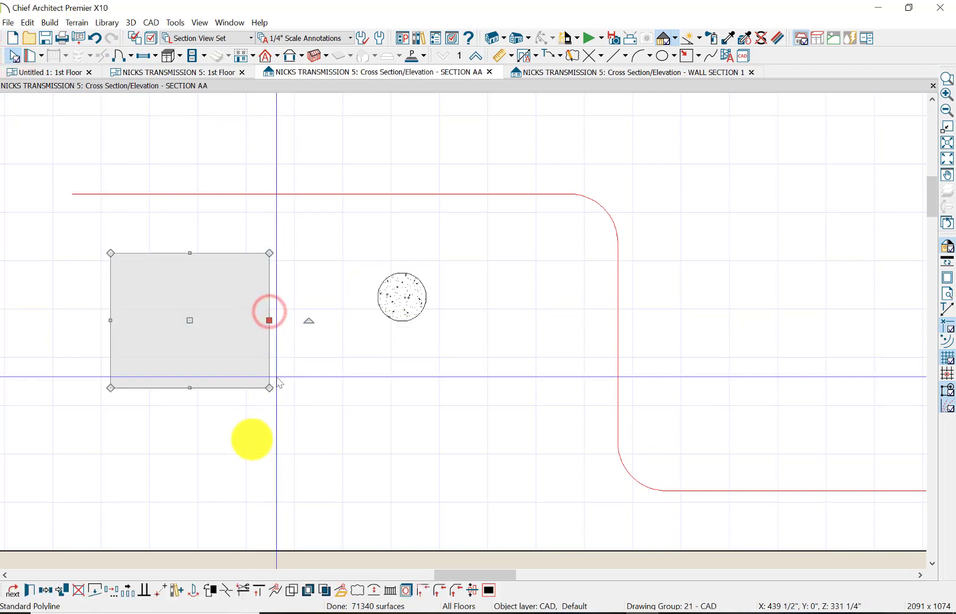
Step: Break the rectangular polyline's edge facing the circle and pull its upper part out toward the circle to form an L shape
click(227, 592)
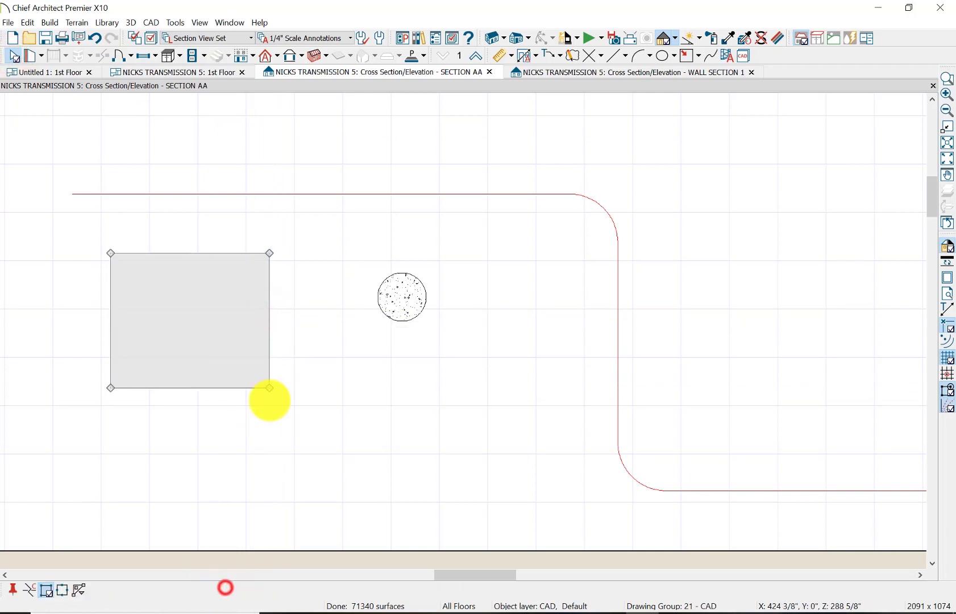
click(269, 305)
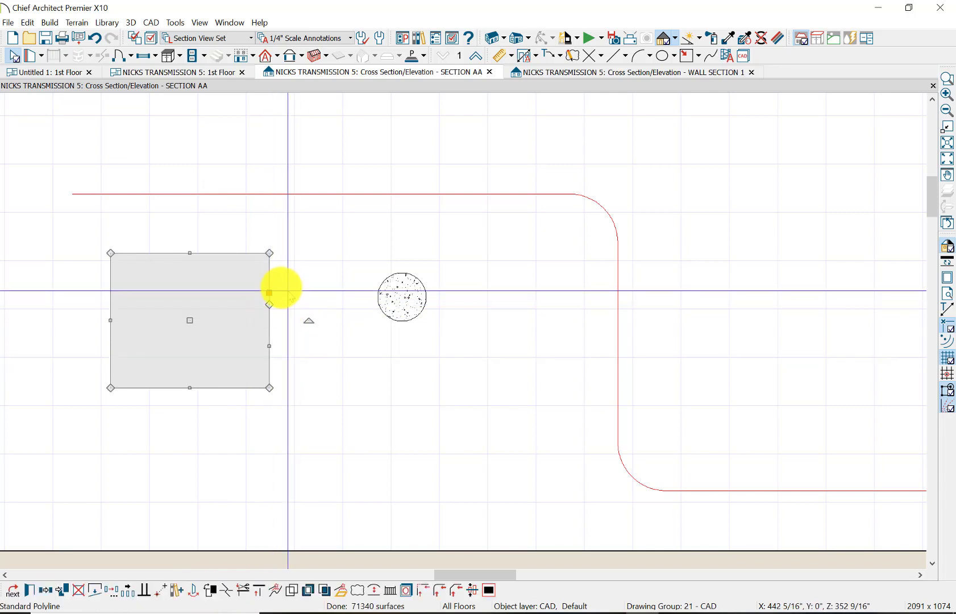
drag(272, 292, 372, 281)
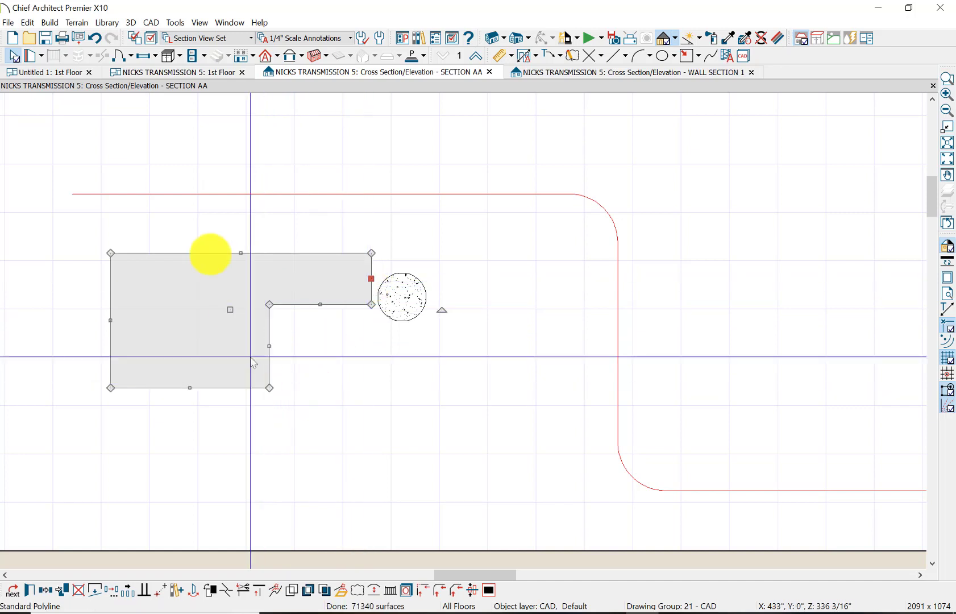
click(50, 22)
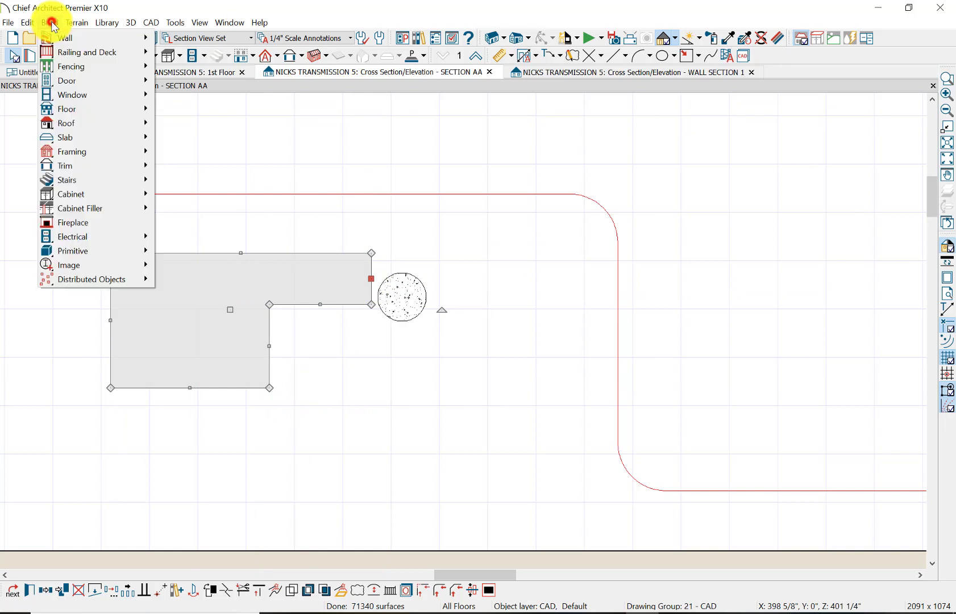
mouse_move(79, 251)
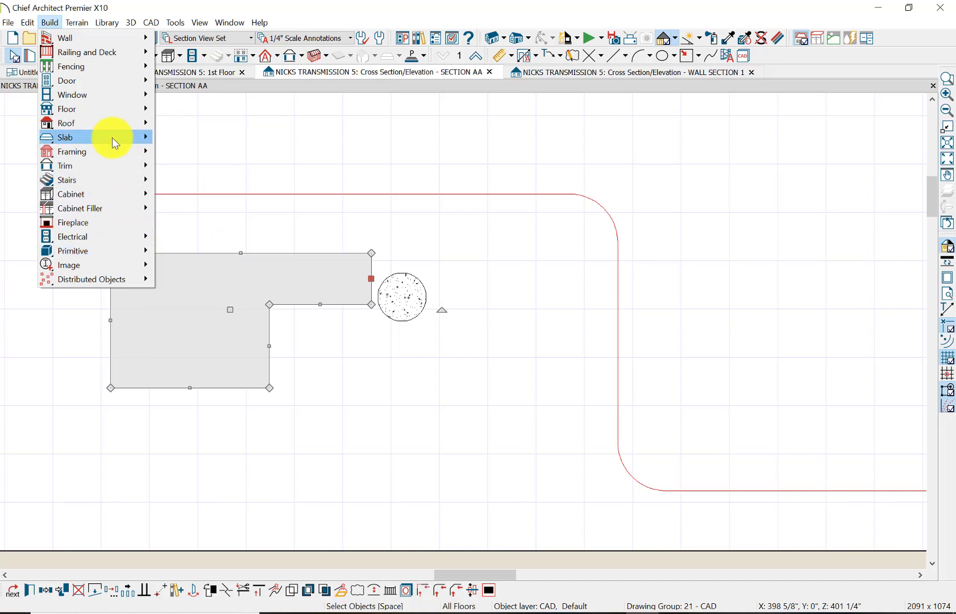
mouse_move(112, 137)
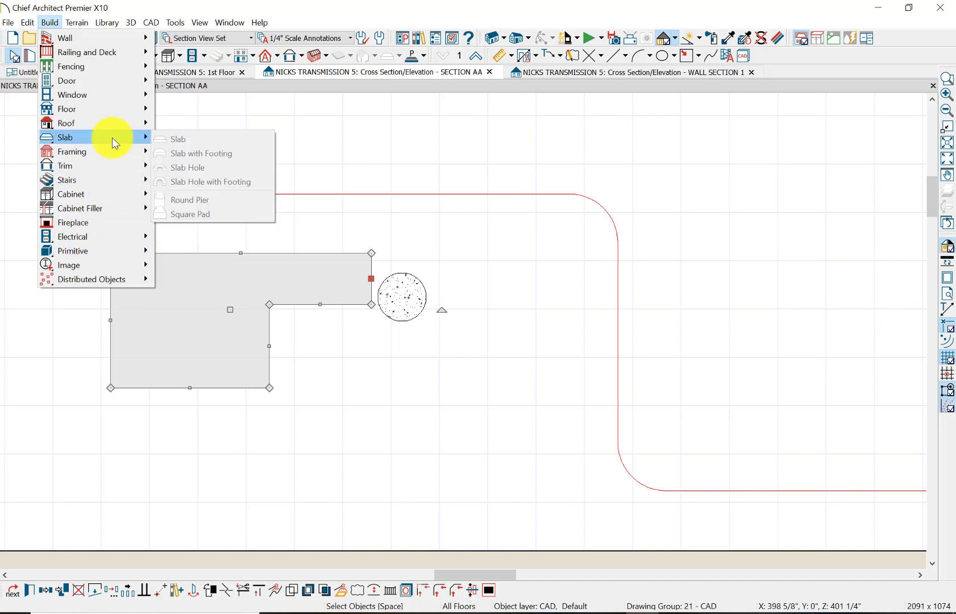
click(268, 427)
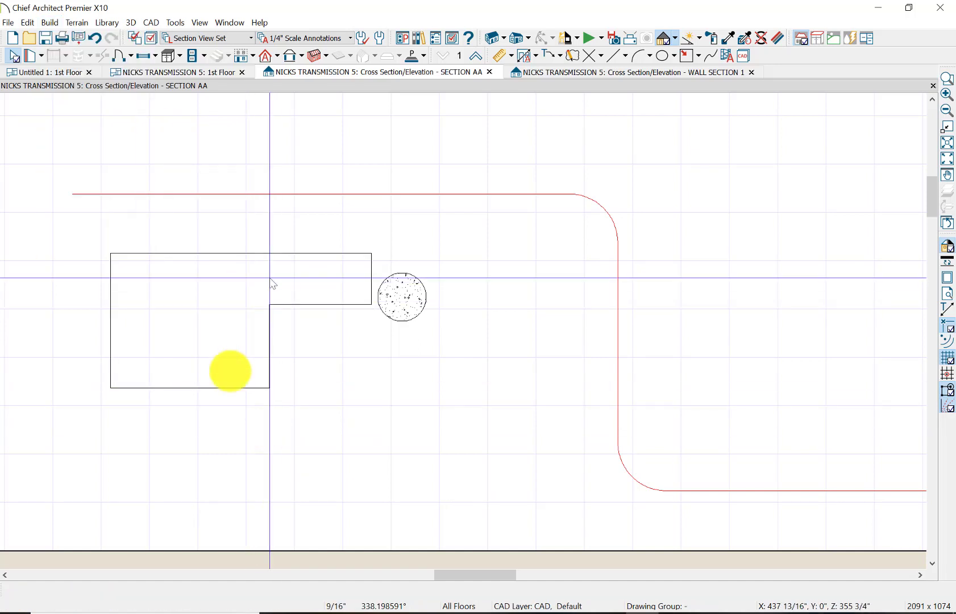
Step: Break the L-shaped polyline's bottom edge near its middle and pull the new corner down to form a point
click(190, 387)
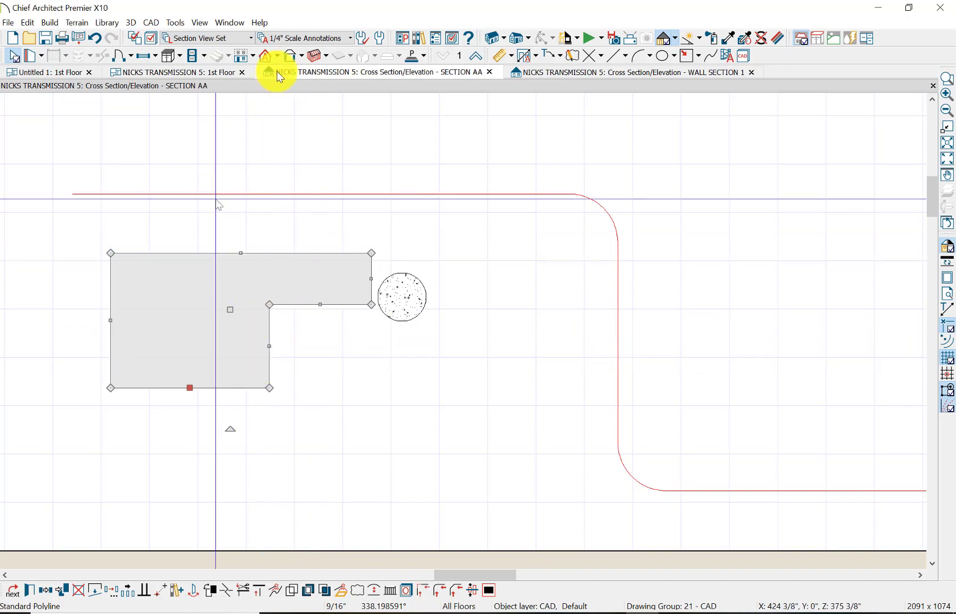
click(227, 596)
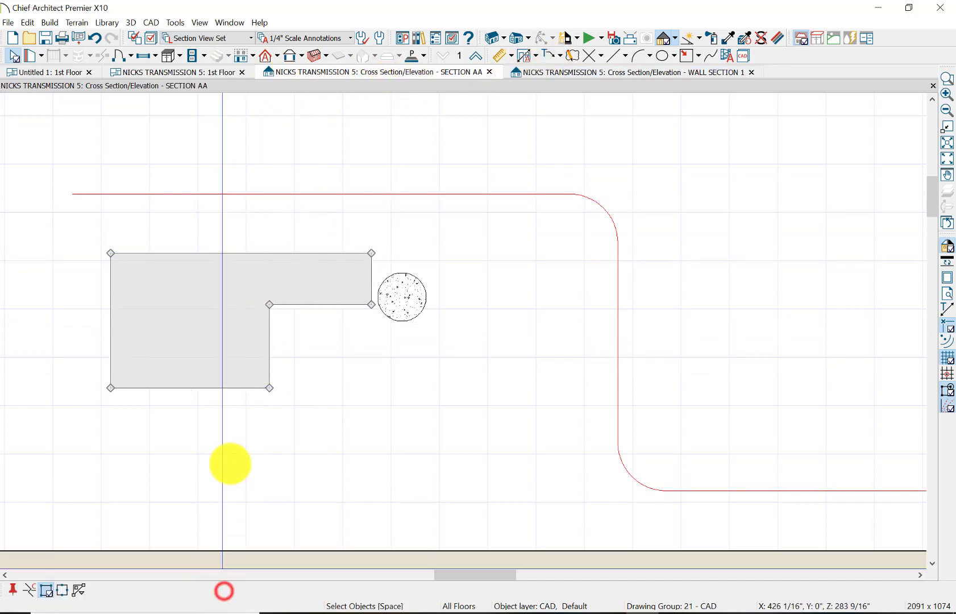
click(201, 387)
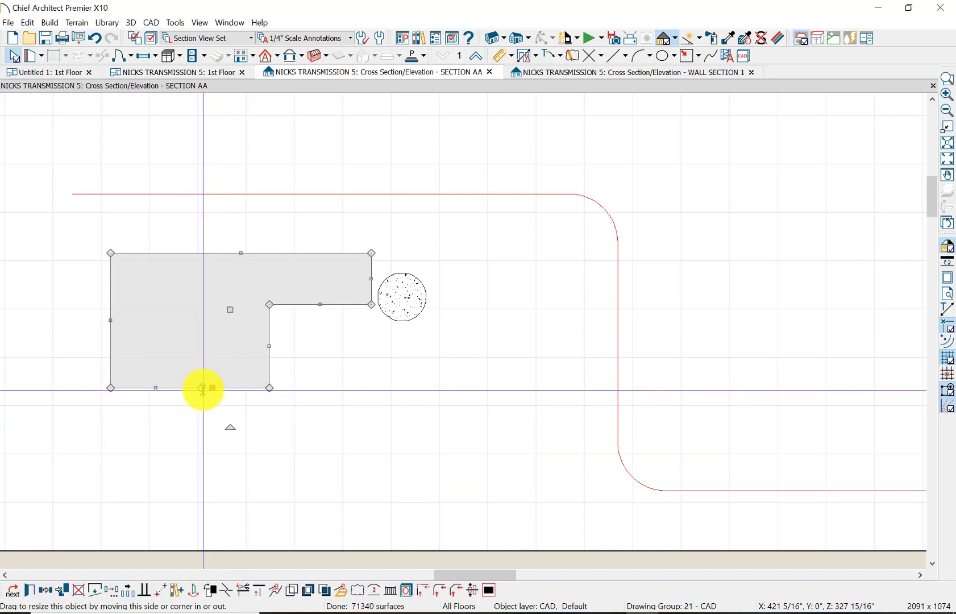
drag(203, 389, 193, 465)
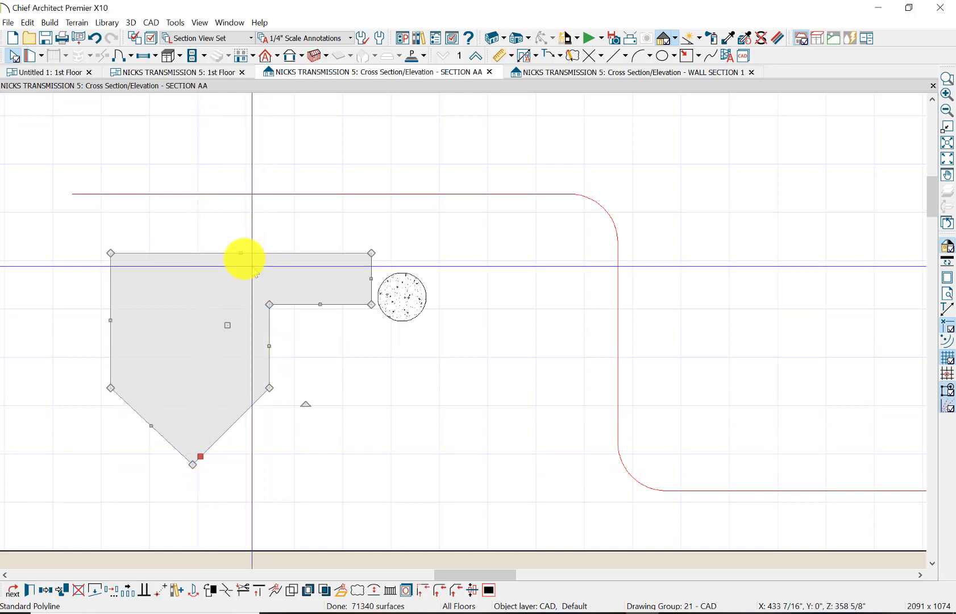
Step: Reshape the polyline by raising its top edge, extending its arm past the circle, and raising the arm's lower edge
drag(241, 253, 241, 154)
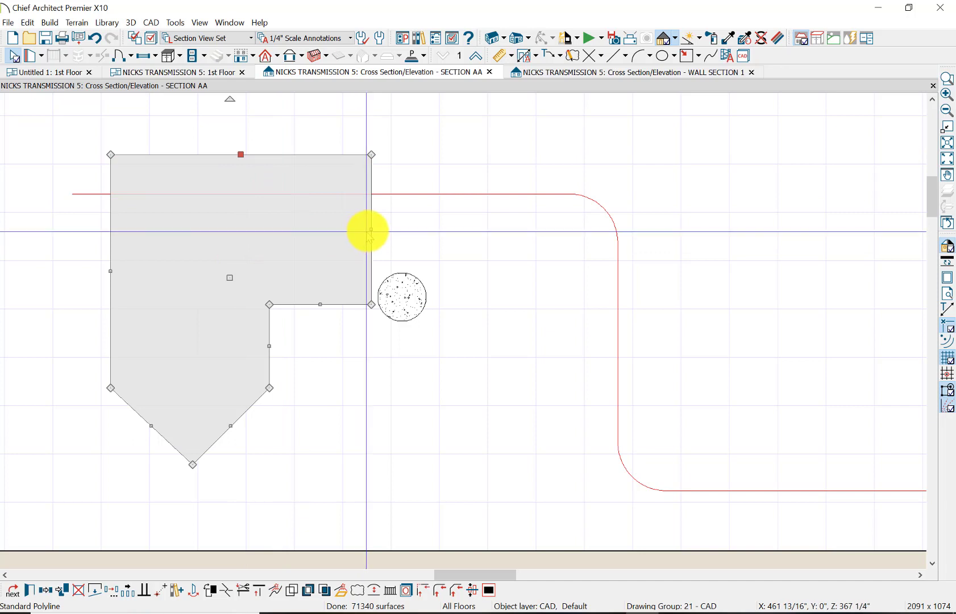
drag(369, 230, 554, 252)
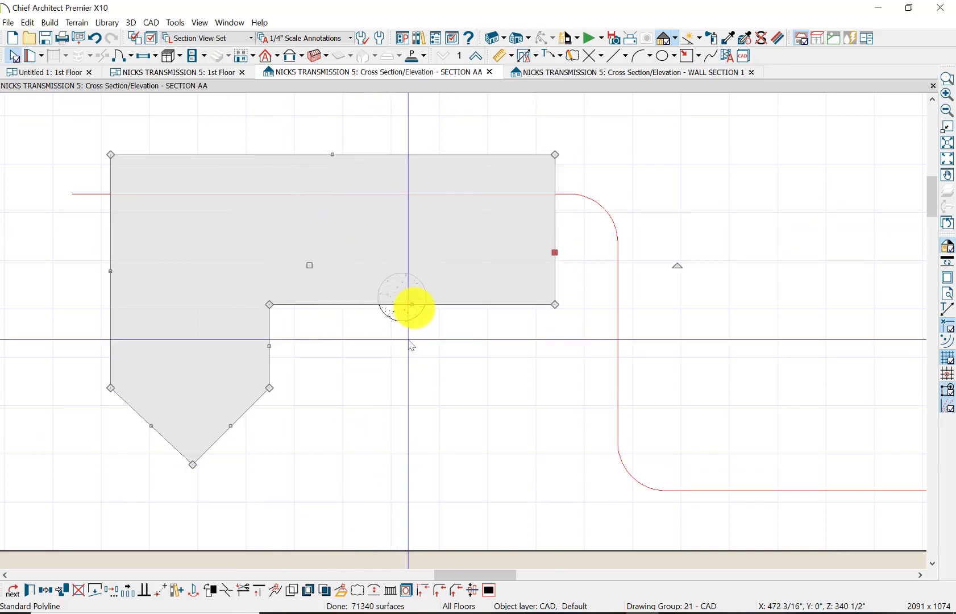
drag(415, 303, 412, 264)
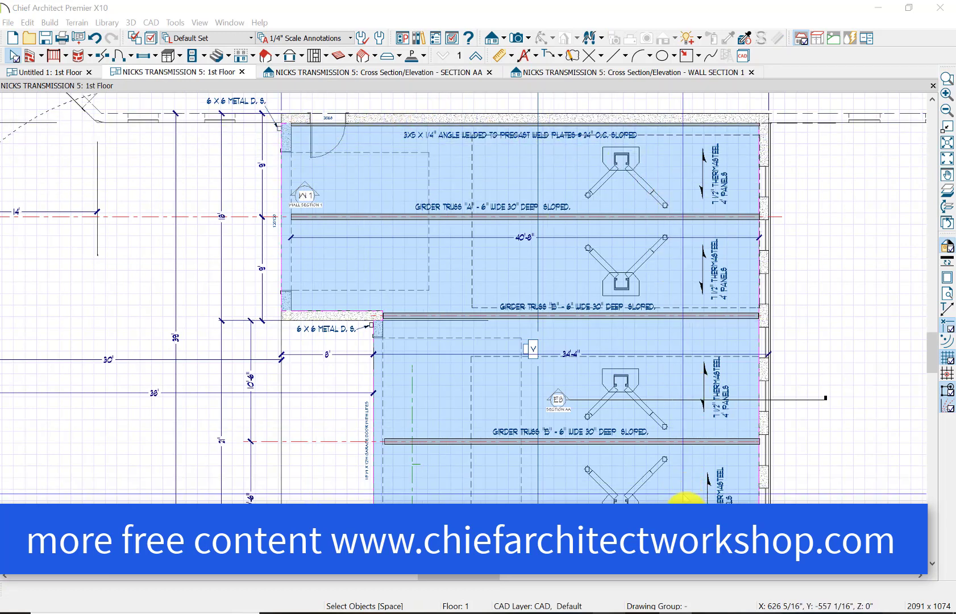
Step: Select the sloped ceiling plane at the building's outer wall in the 1st floor plan, cycling past the doorway and wall
click(281, 166)
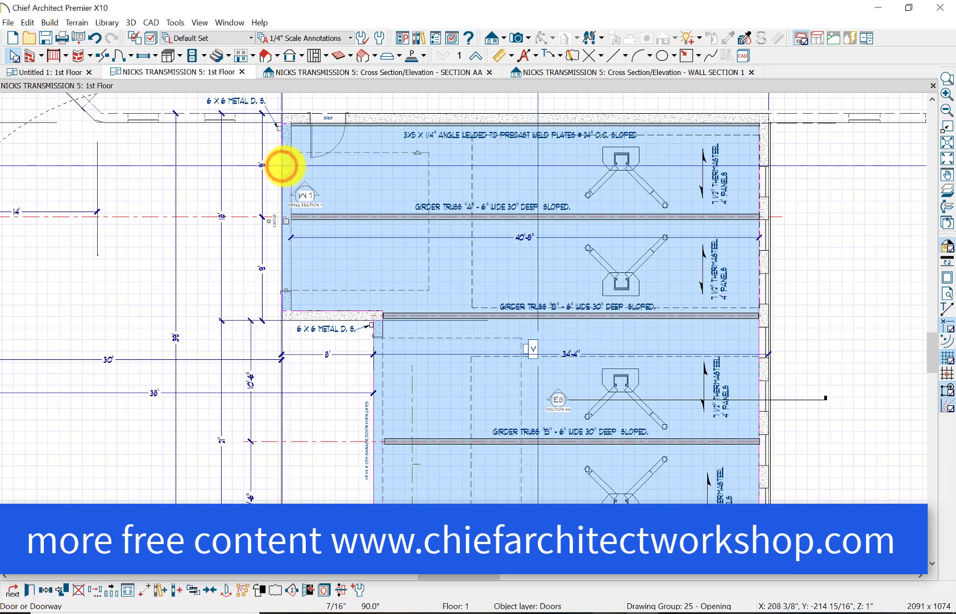
key(Tab)
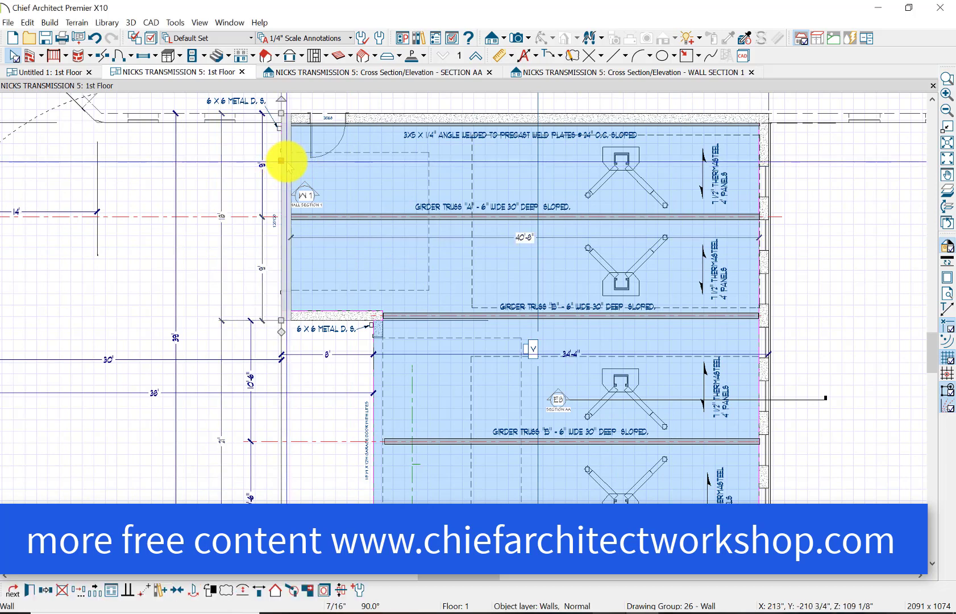
key(Tab)
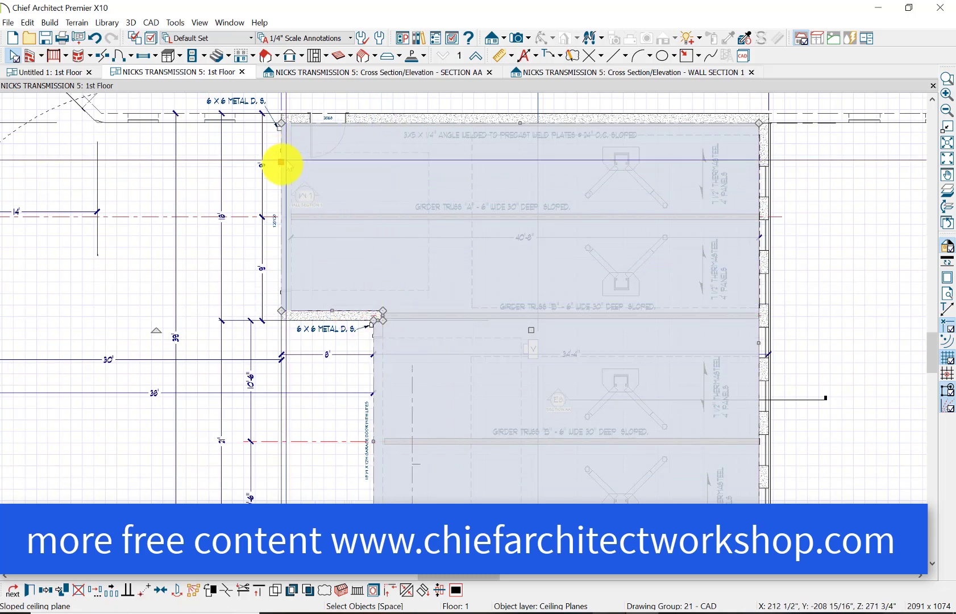
mouse_move(281, 163)
mouse_down()
mouse_move(362, 167)
mouse_move(281, 166)
mouse_up()
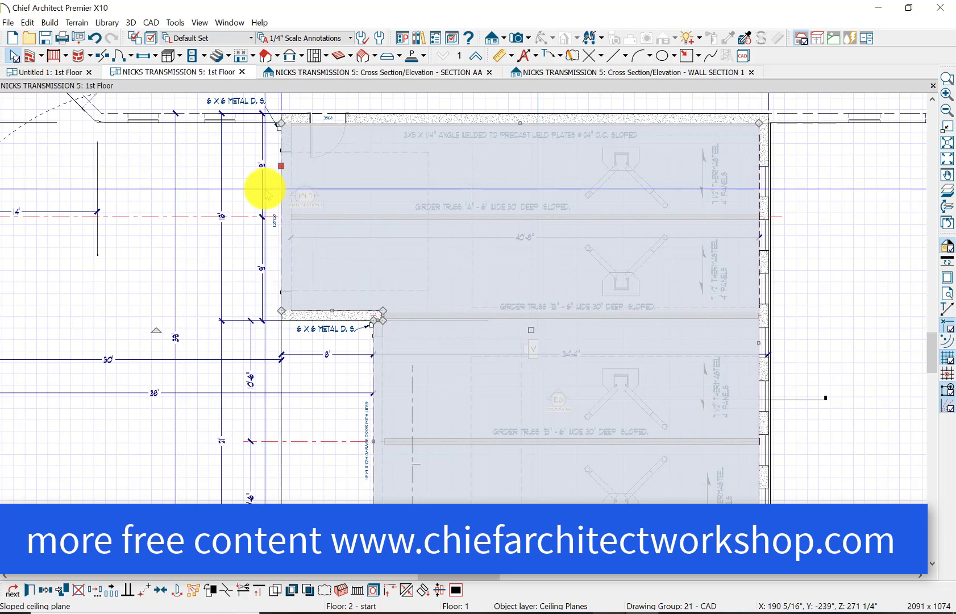
click(587, 373)
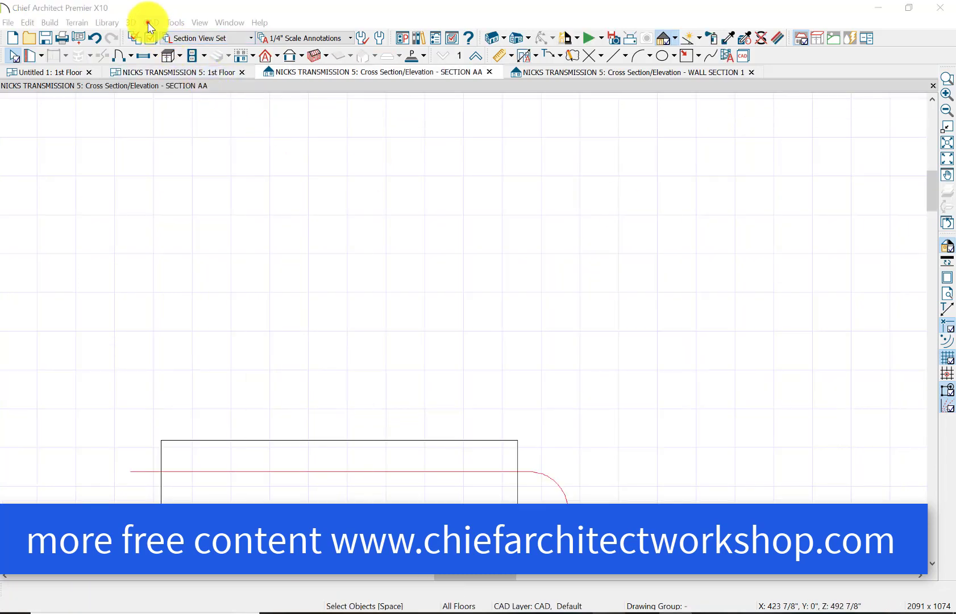
Step: Place a regular polygon defined by side length, with 8 sides of 48", above the reshaped polyline
click(149, 23)
mouse_move(172, 112)
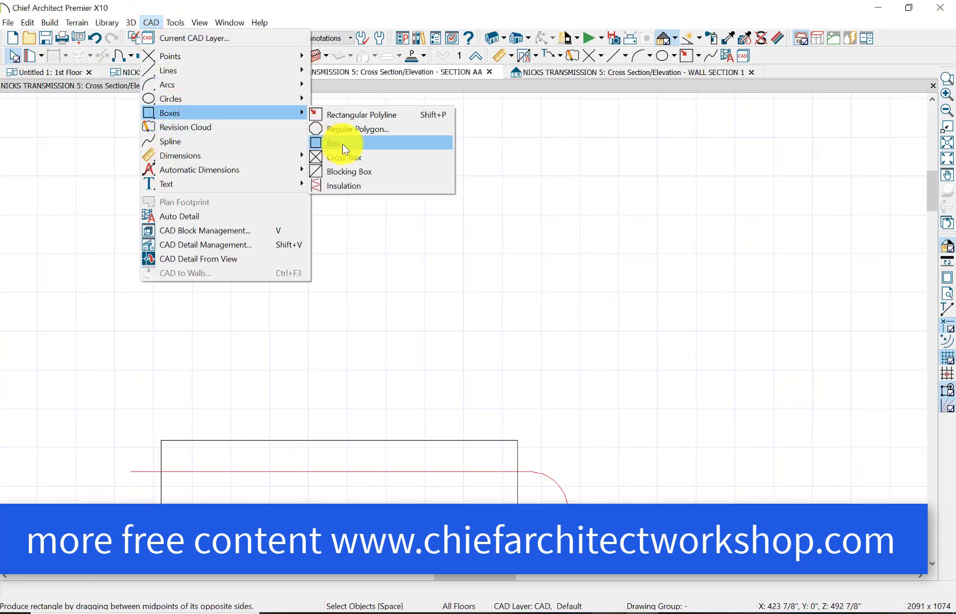
click(349, 127)
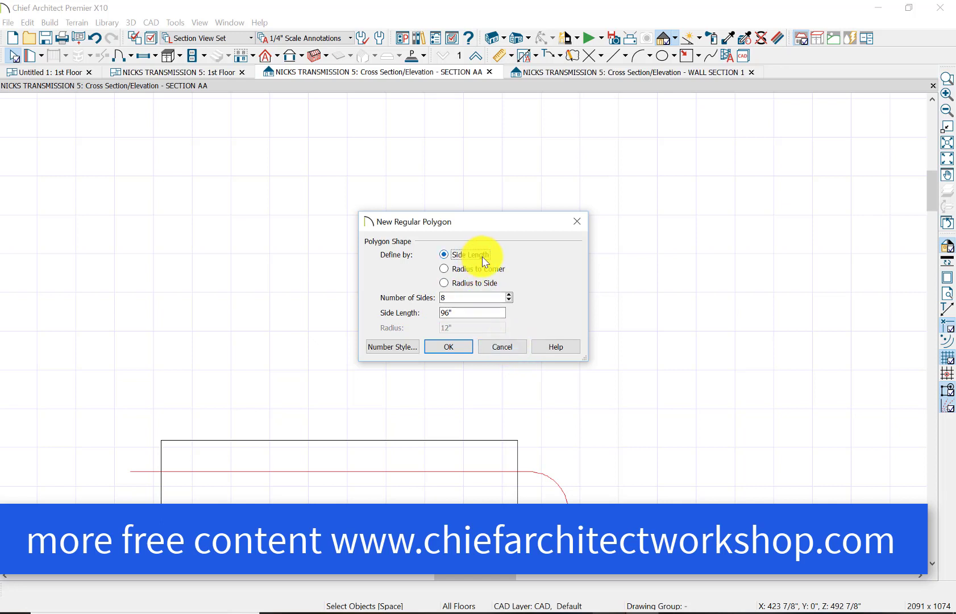
click(444, 255)
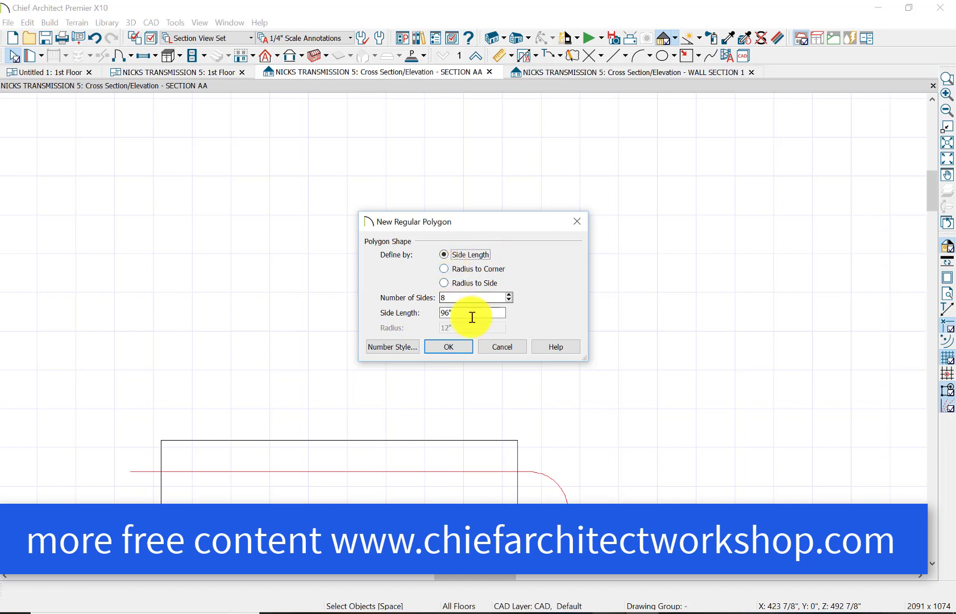
text(48)
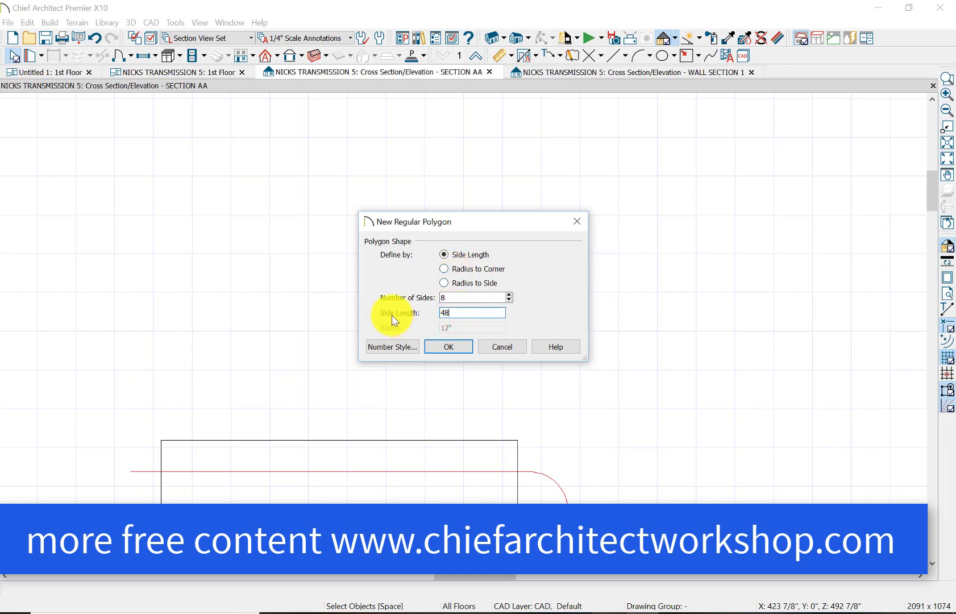
key(Tab)
click(449, 345)
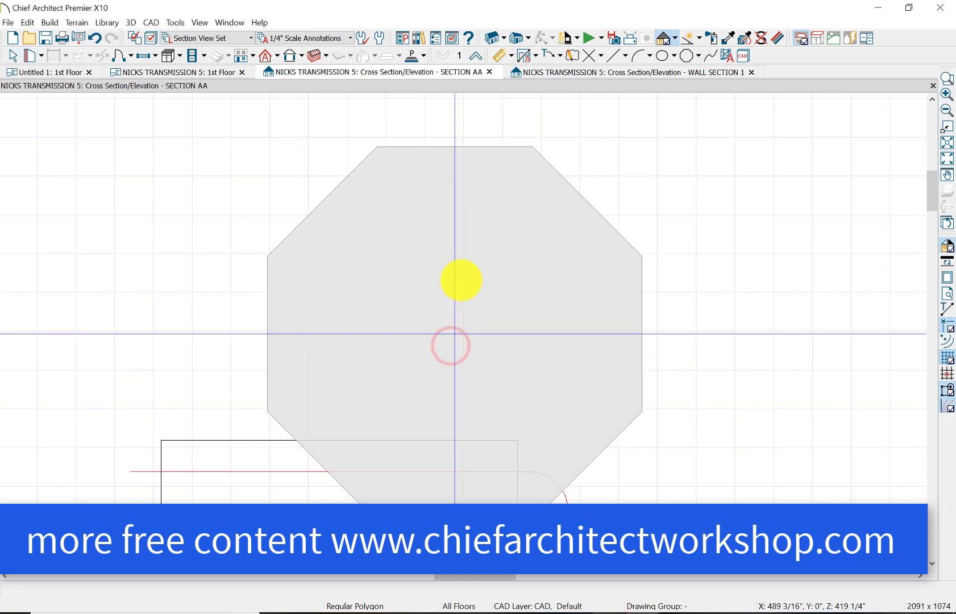
click(424, 231)
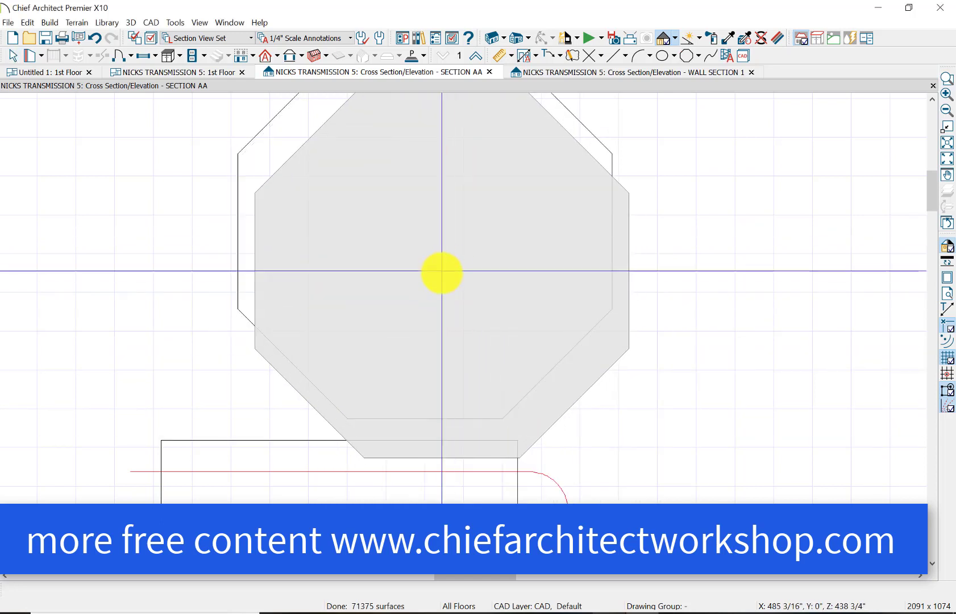
key(Escape)
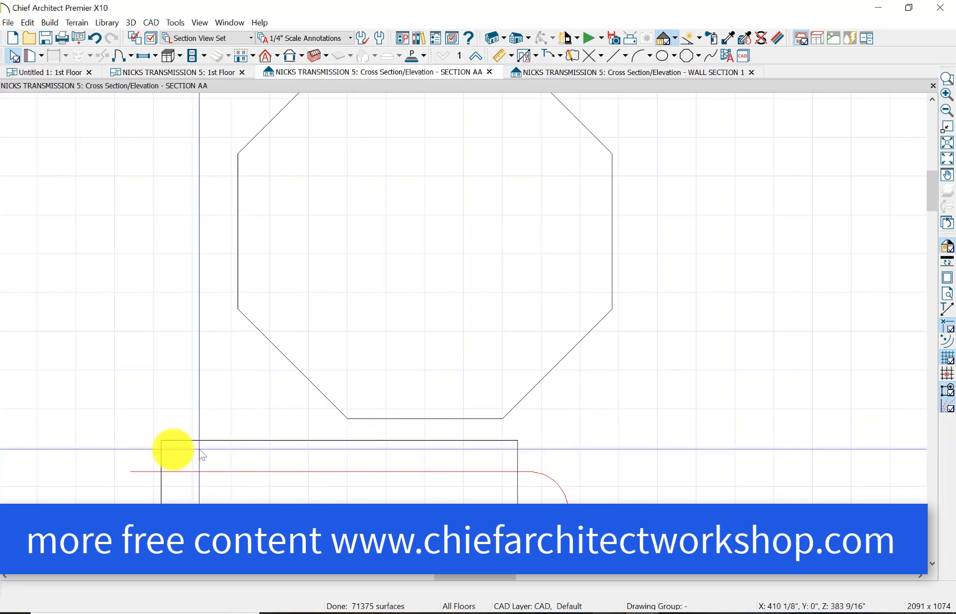
Step: Move the octagon by its lower-left corner onto the reshaped polyline's upper-left corner, and delete the octagon
click(238, 225)
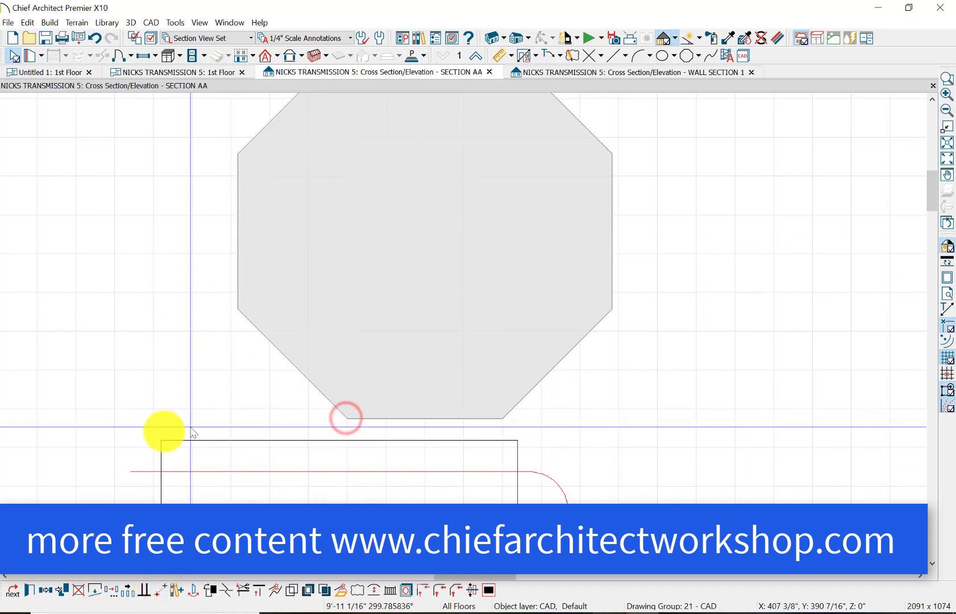
click(160, 439)
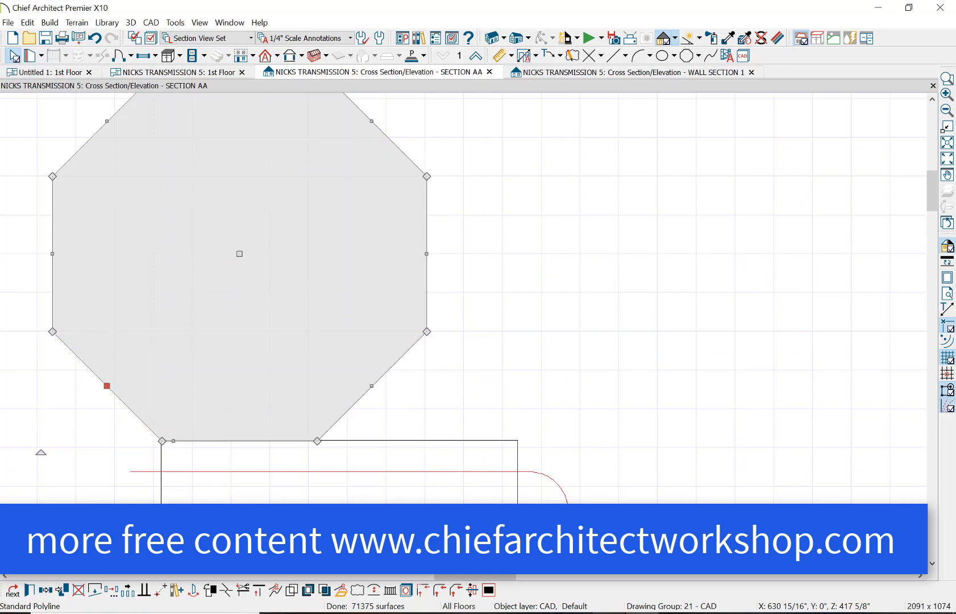
key(Delete)
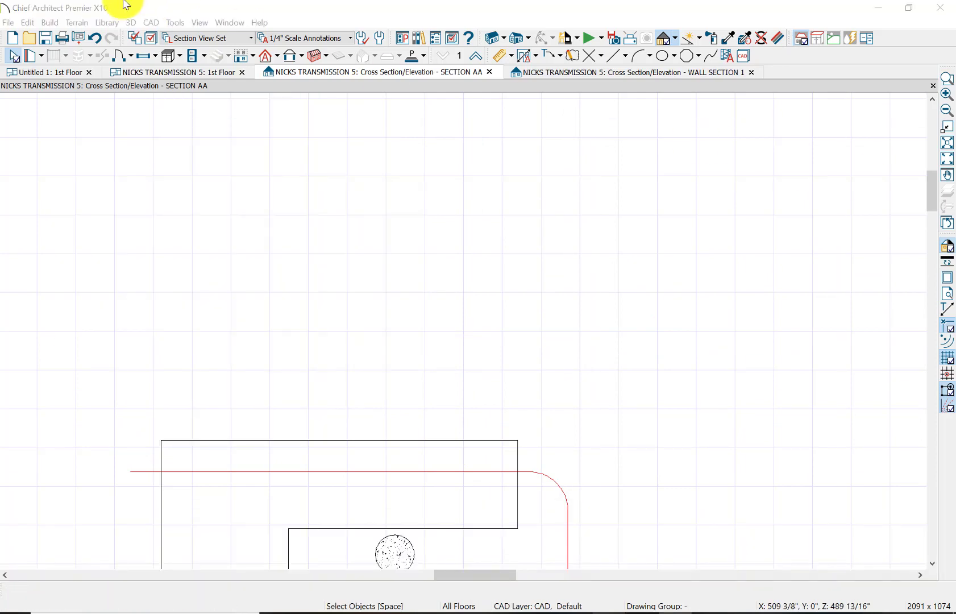
Step: Draw a long horizontal box about 157" wide and 11" high above the reshaped polyline
click(151, 23)
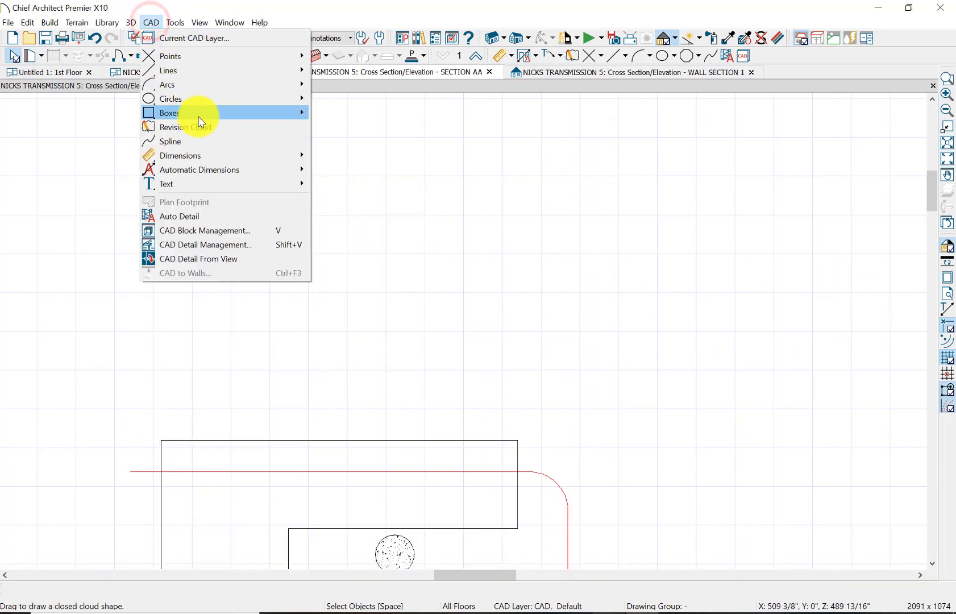
mouse_move(199, 117)
click(398, 143)
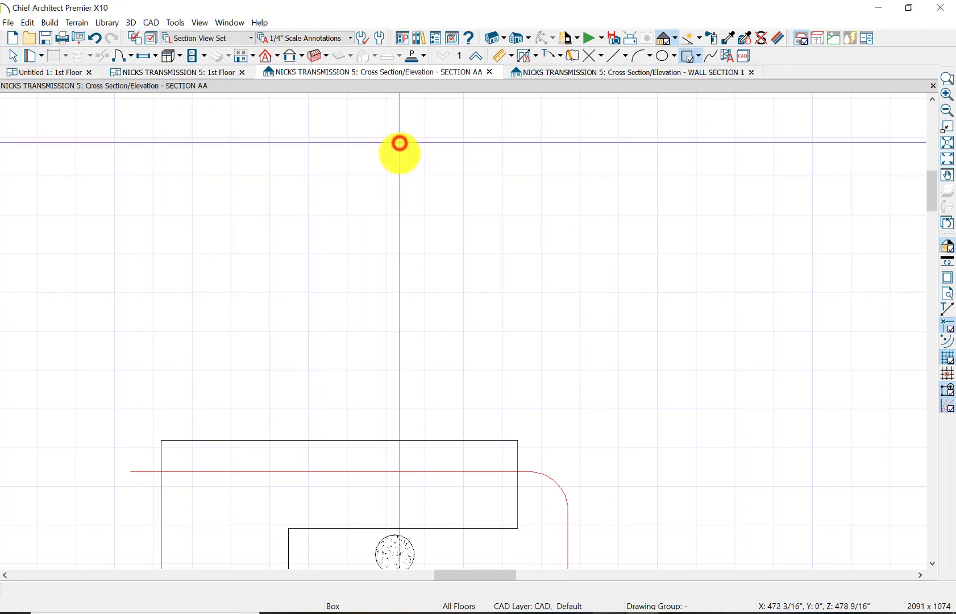
drag(251, 280, 758, 243)
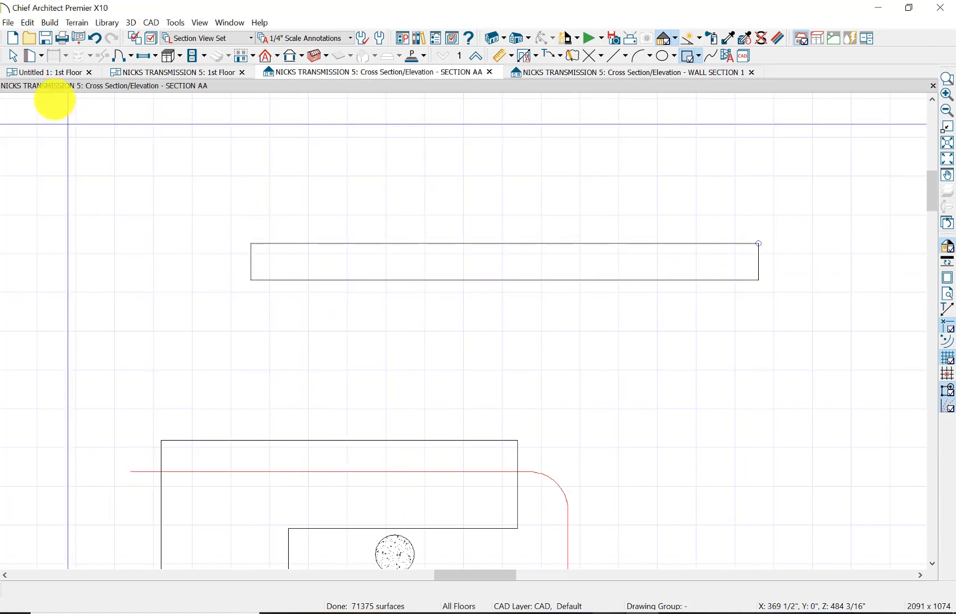
click(13, 56)
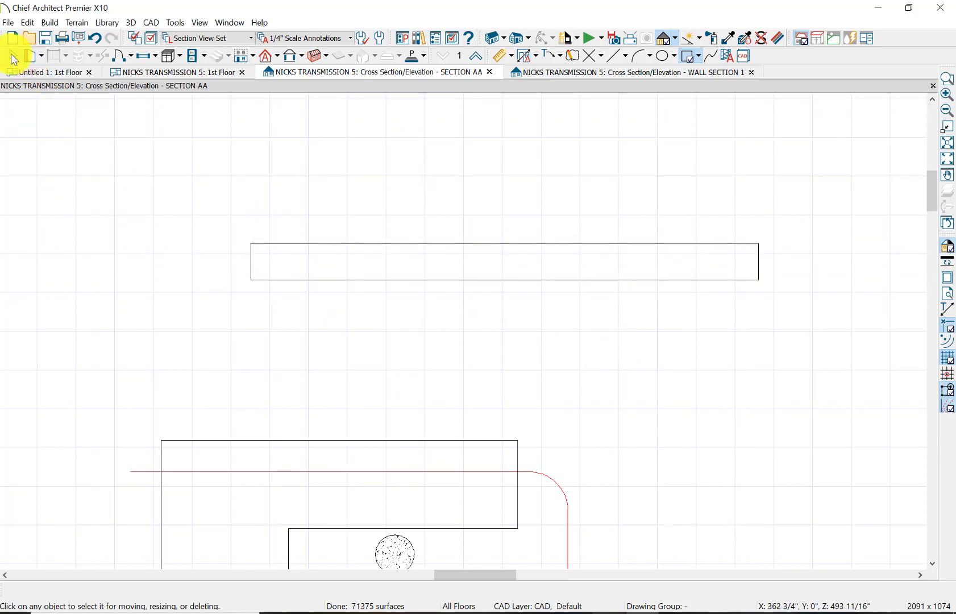
Step: Set the height of the long box above the polyline to 9 1/4"
click(391, 277)
click(391, 279)
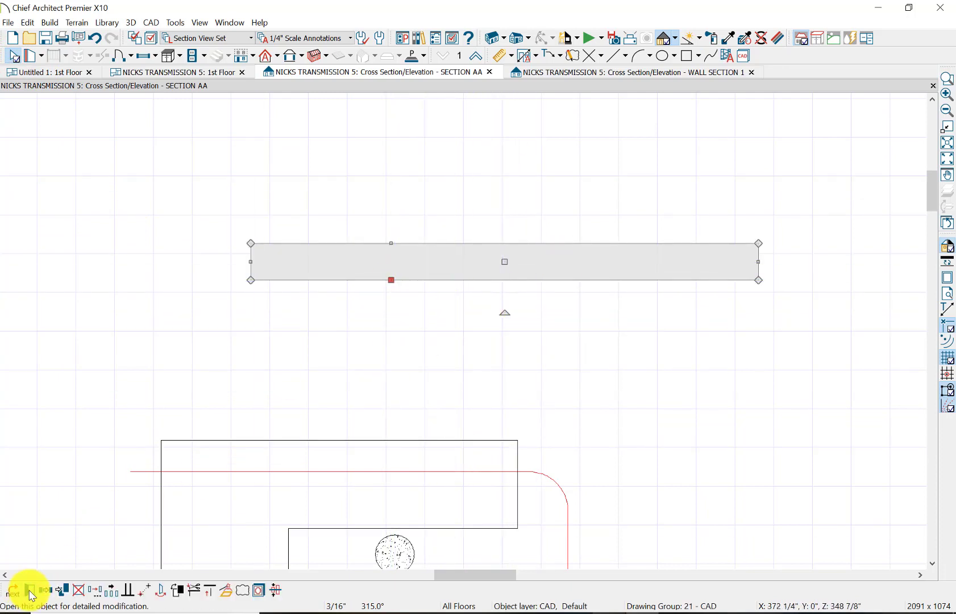
double_click(378, 281)
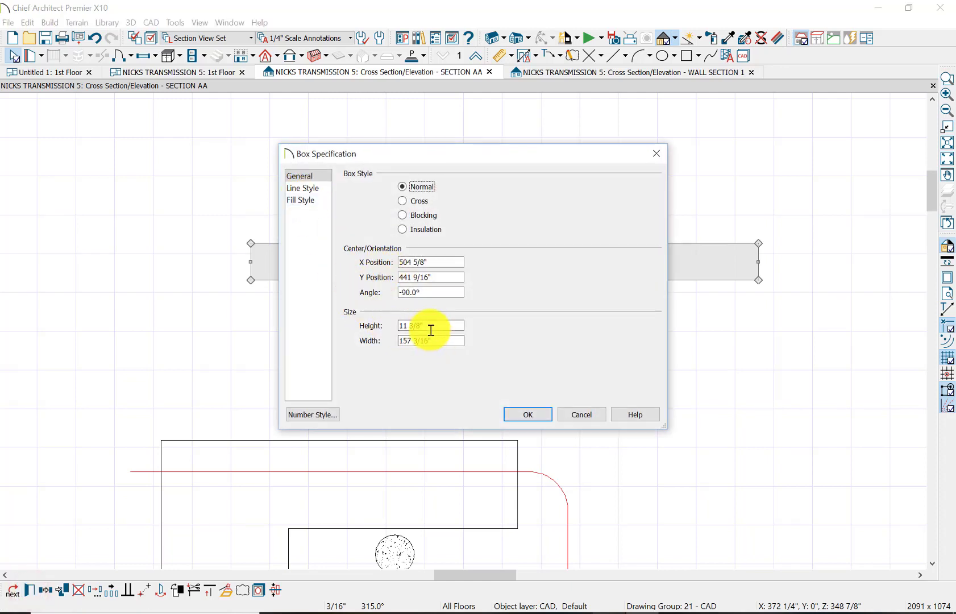
text(9.)
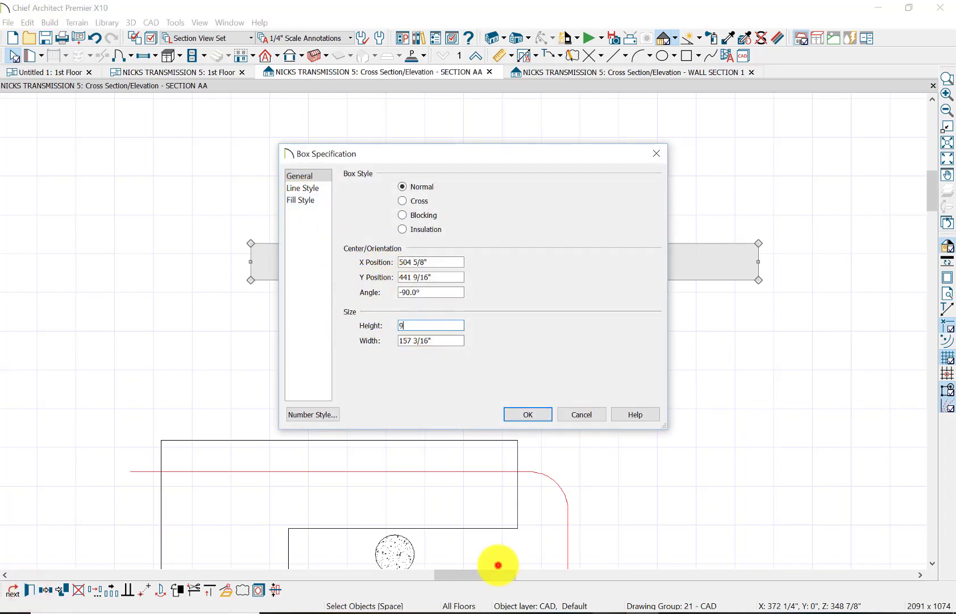
click(498, 565)
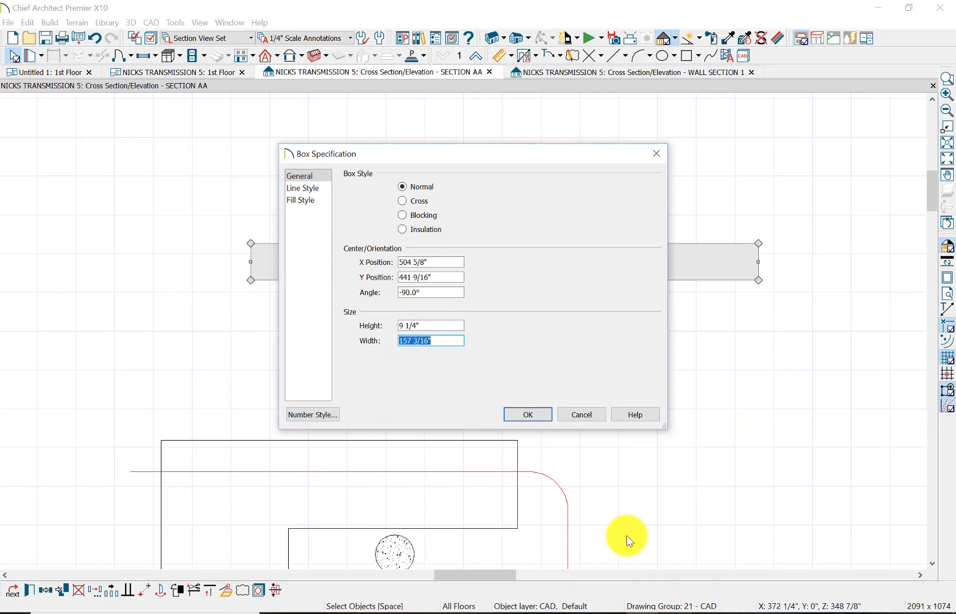
click(527, 415)
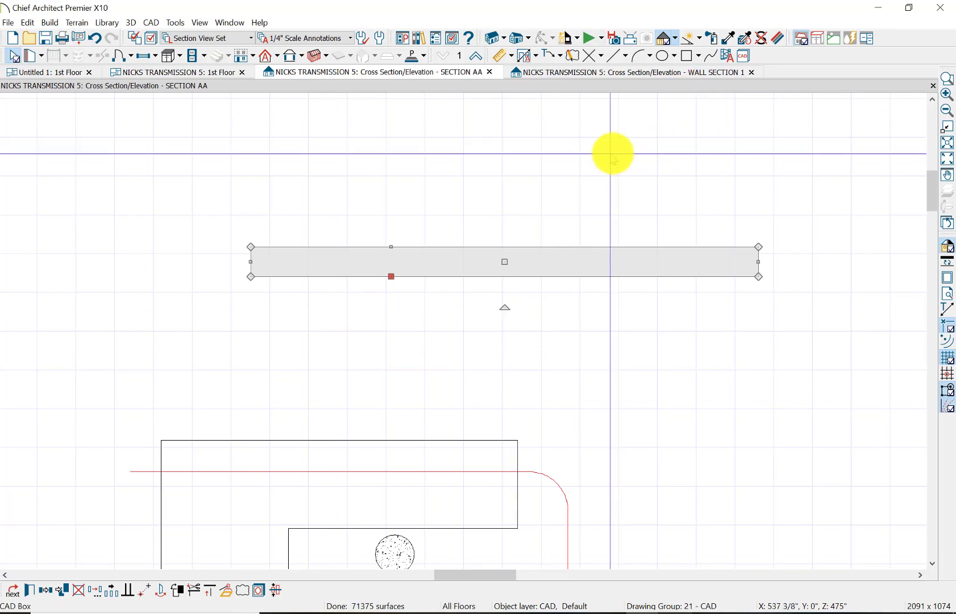
Step: Make the long box parallel to the sloped lower edge of the roof insulation above the truss
scroll(612, 153, down, 1)
scroll(613, 153, up, 1)
scroll(613, 153, down, 2)
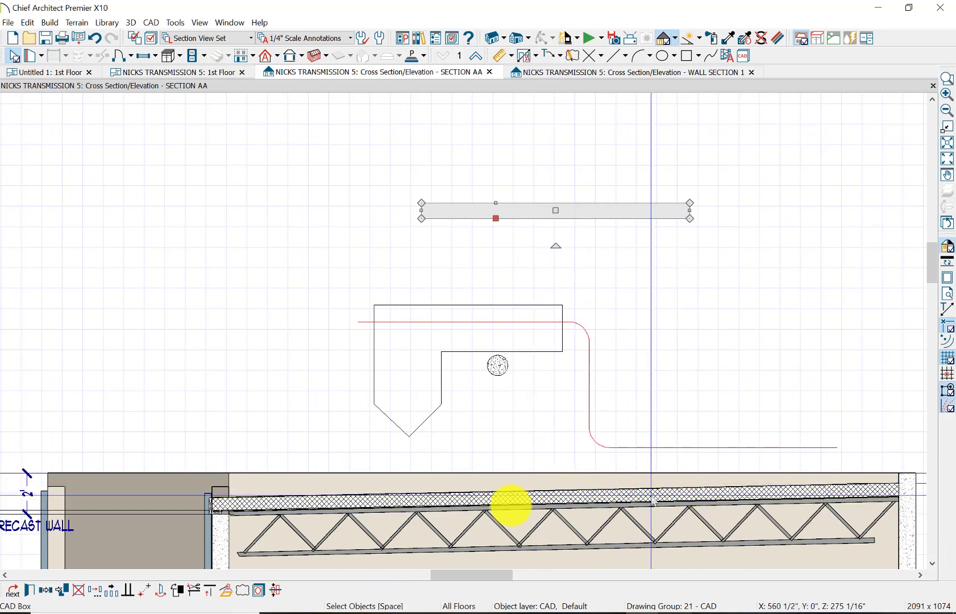
click(15, 55)
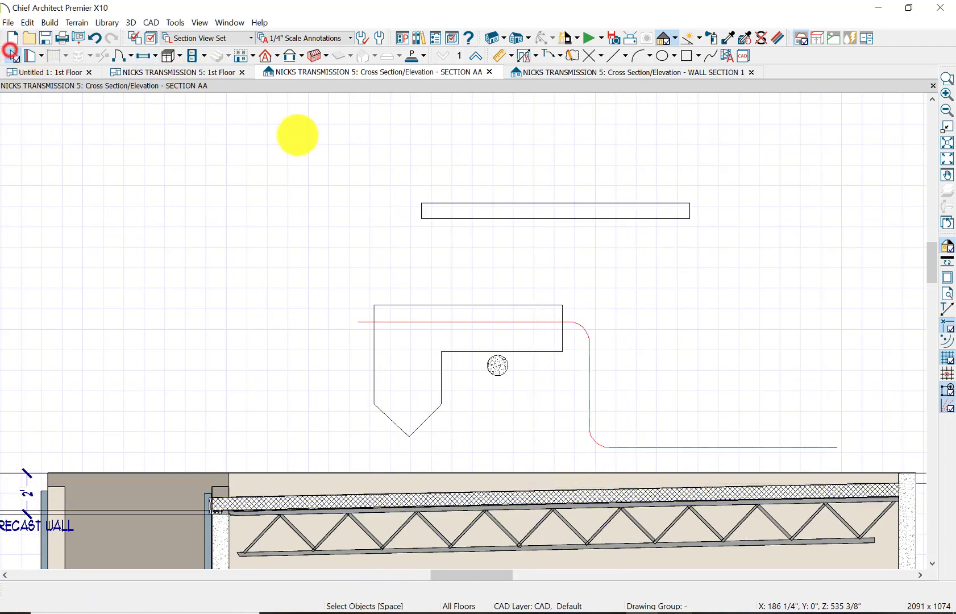
click(525, 218)
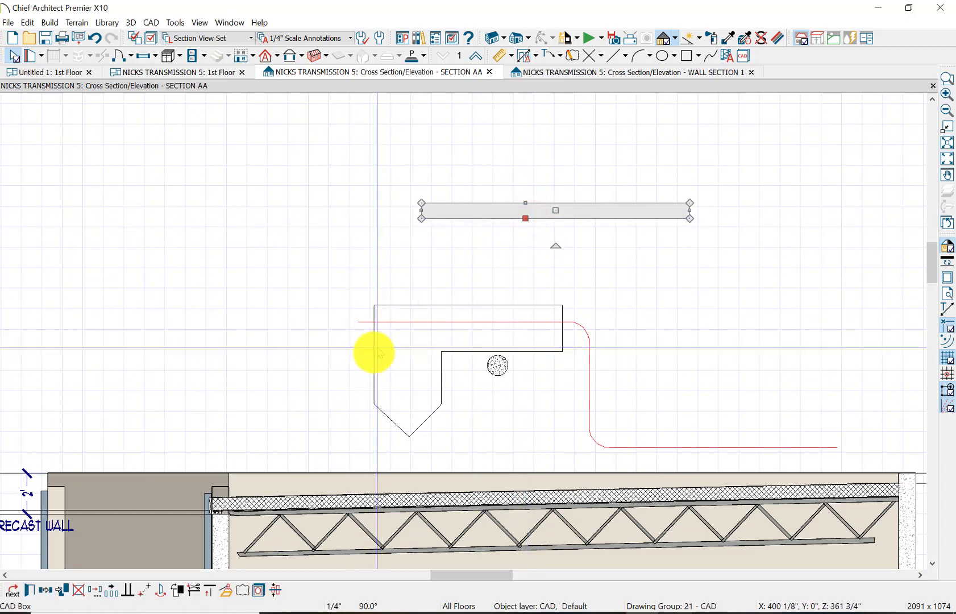
click(137, 590)
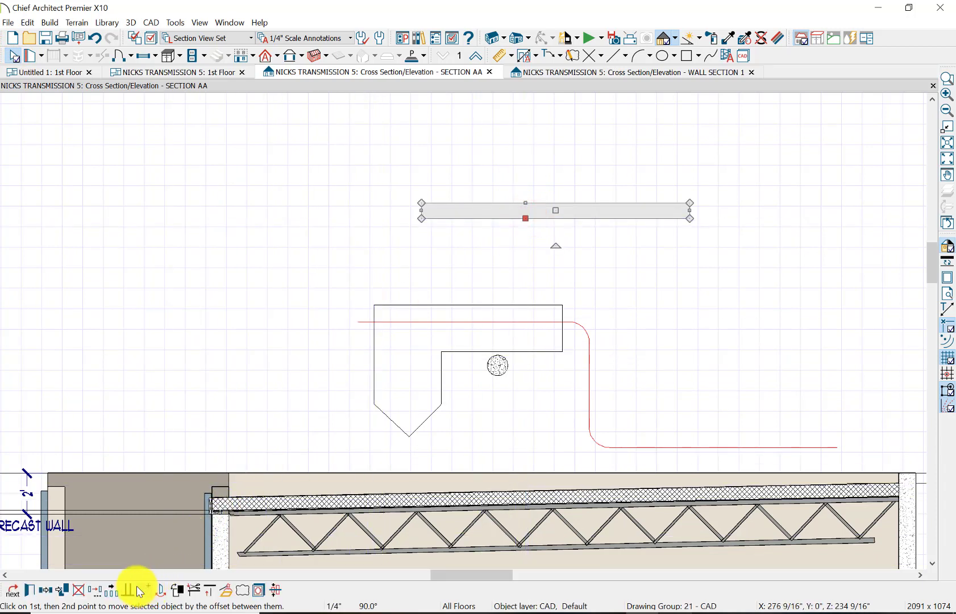
click(130, 590)
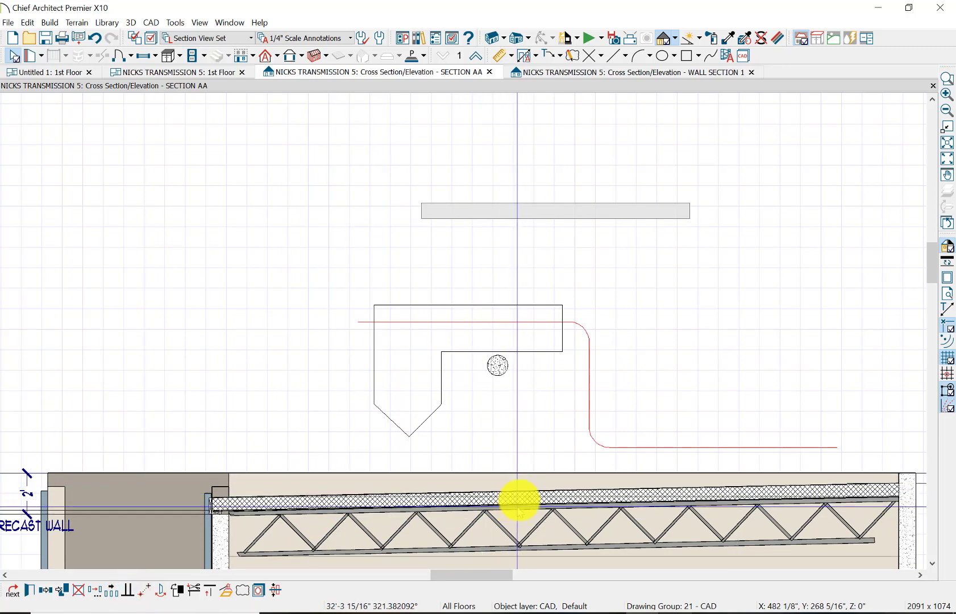
click(585, 489)
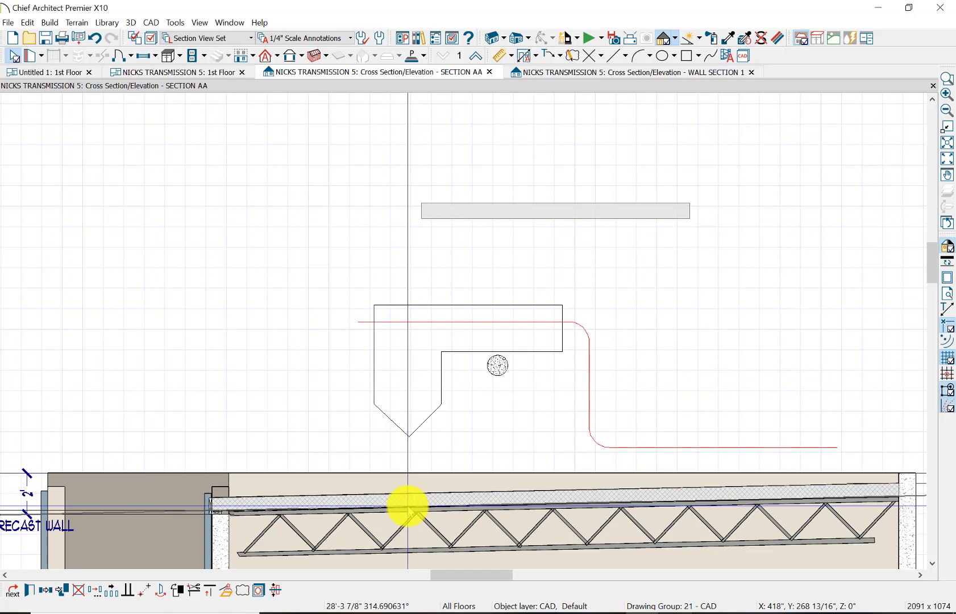
click(408, 505)
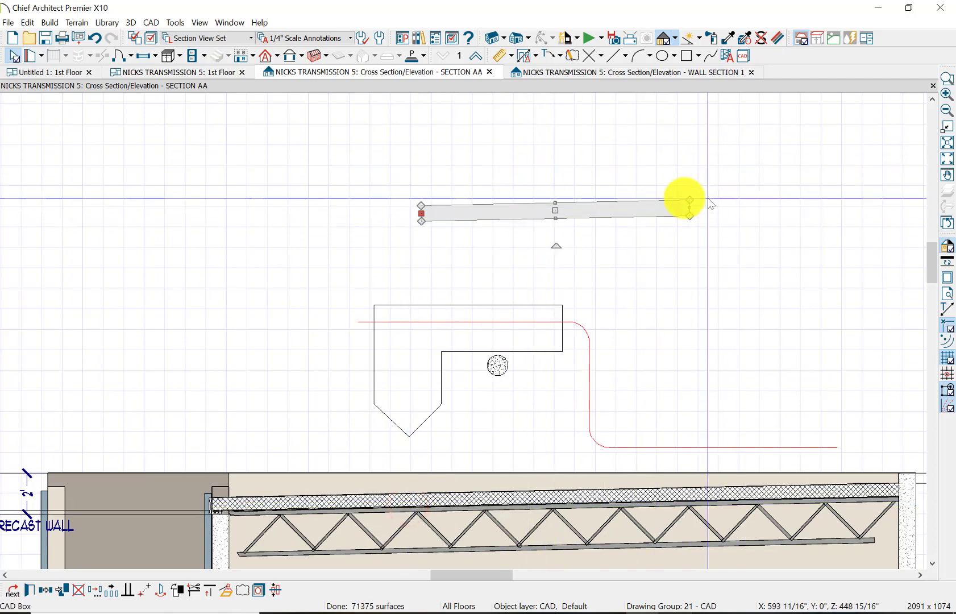
Step: Lengthen the sloped box at both ends so it extends beyond the polyline and the red line on either side
drag(421, 213, 153, 224)
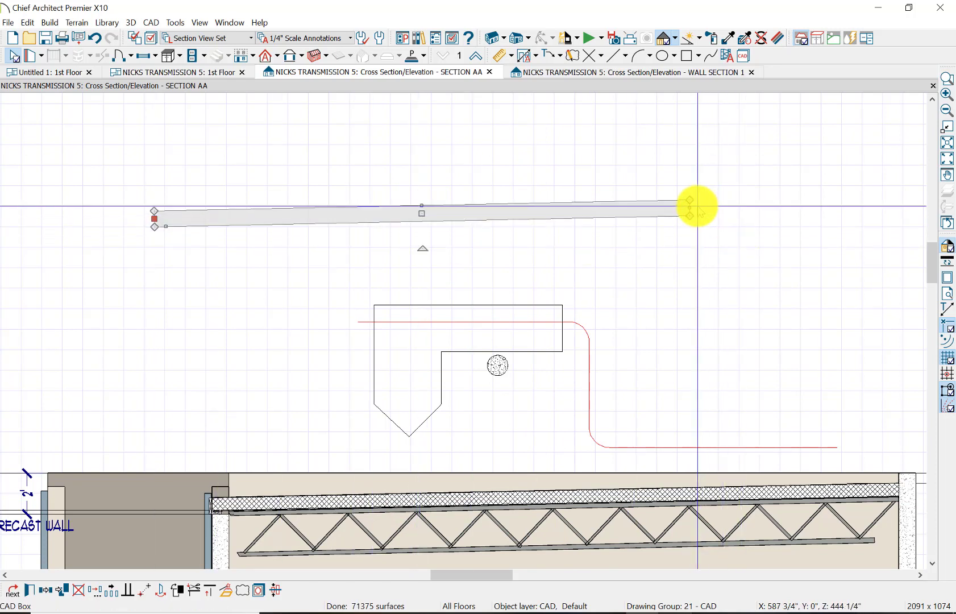
drag(691, 209, 862, 211)
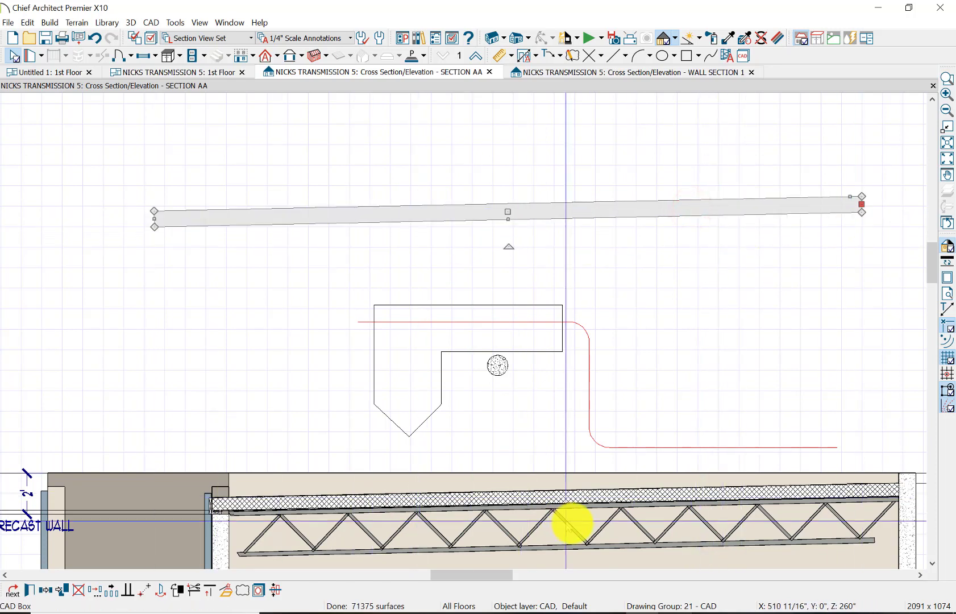
click(438, 153)
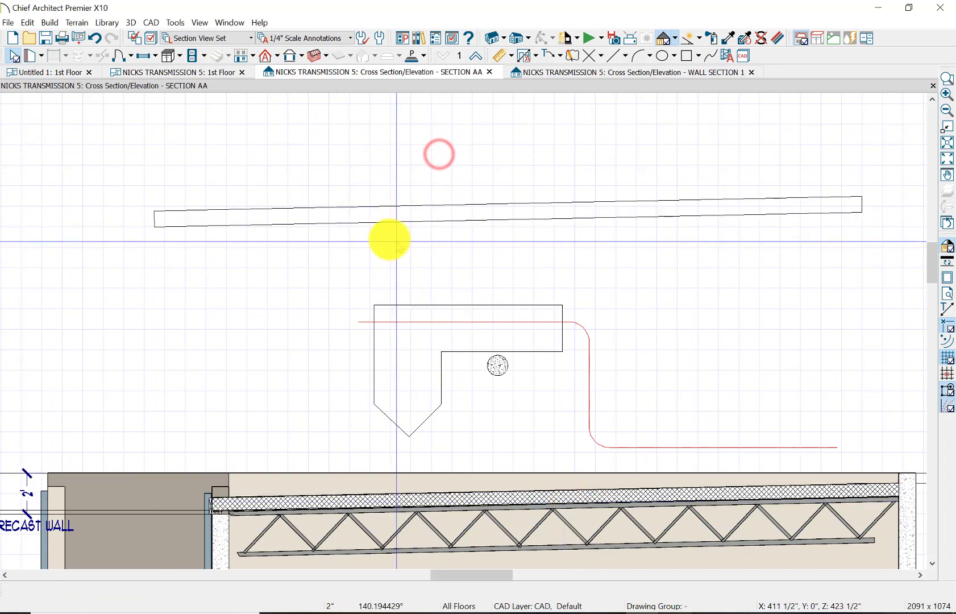
click(388, 222)
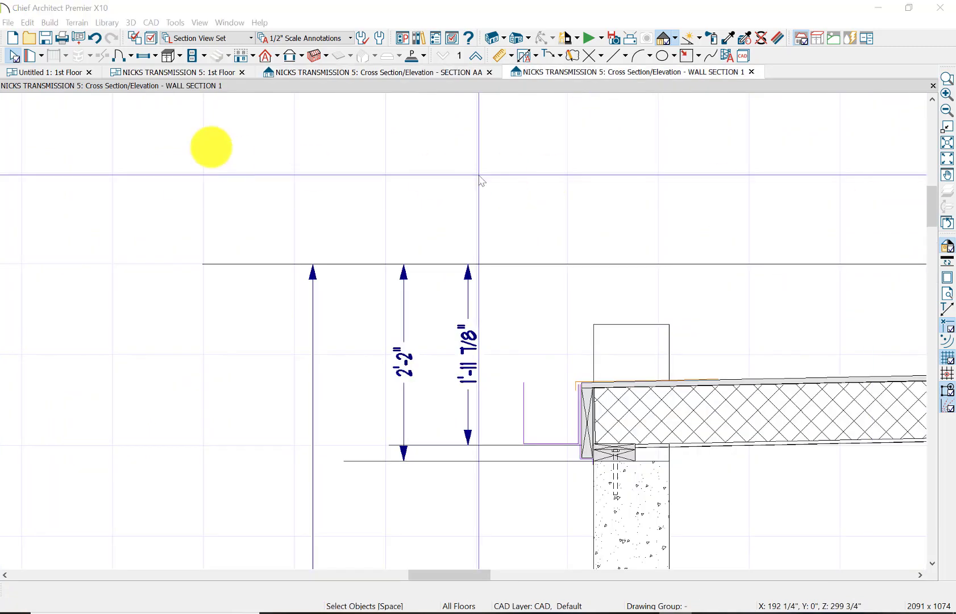
Step: Draw a small horizontal cross box above the upper horizontal line in the WALL SECTION 1 view
click(152, 22)
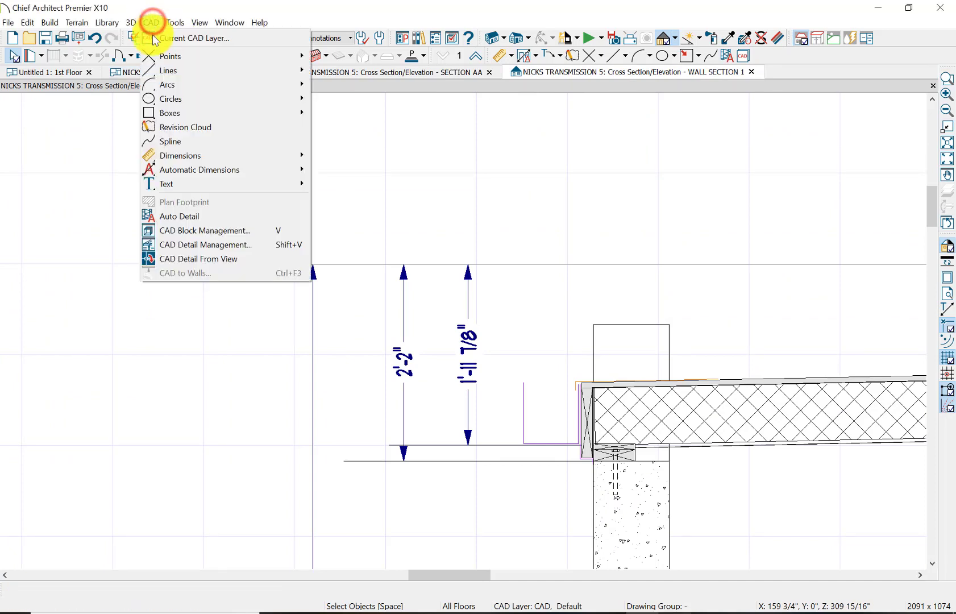
mouse_move(170, 113)
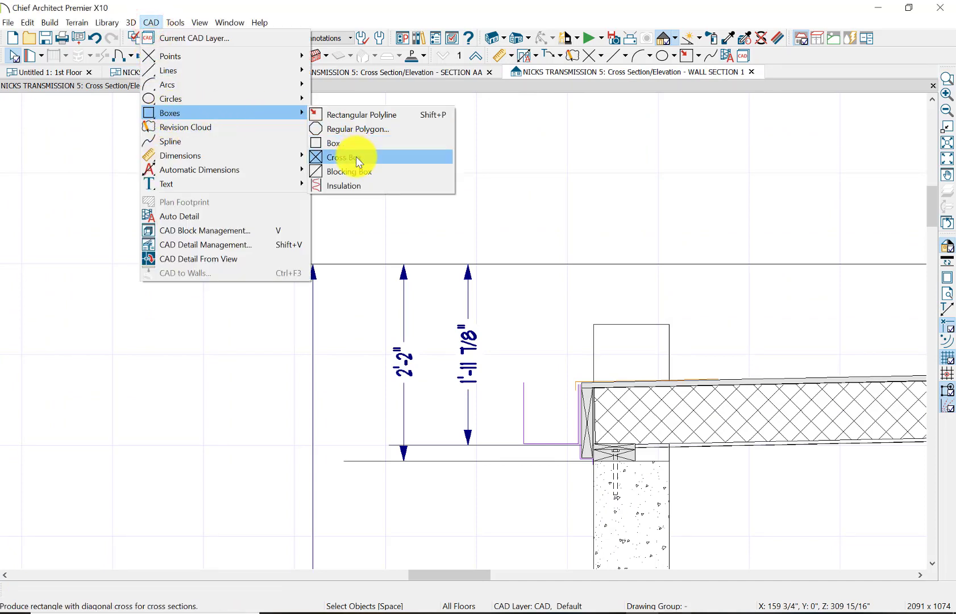
click(358, 162)
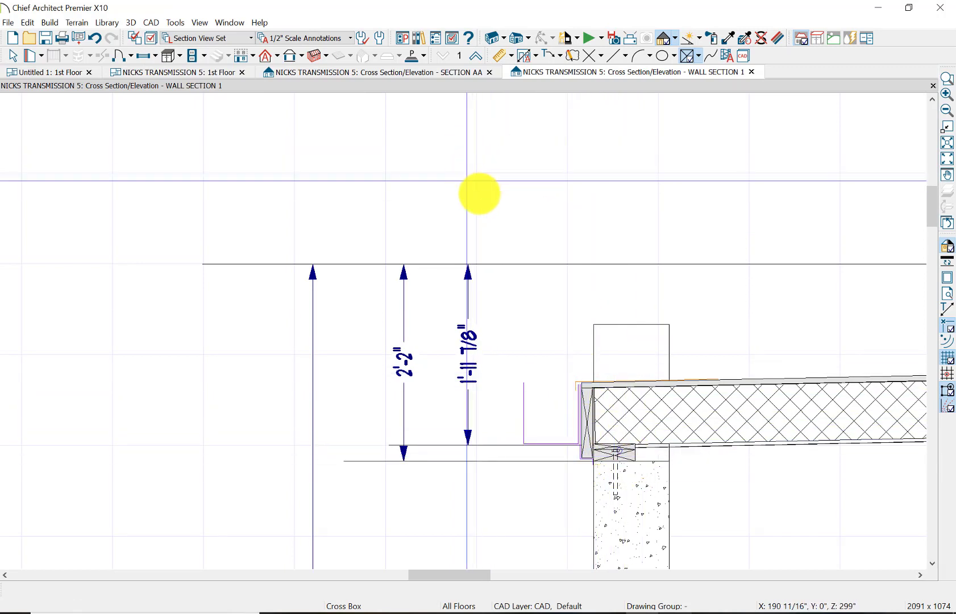
drag(476, 194, 530, 174)
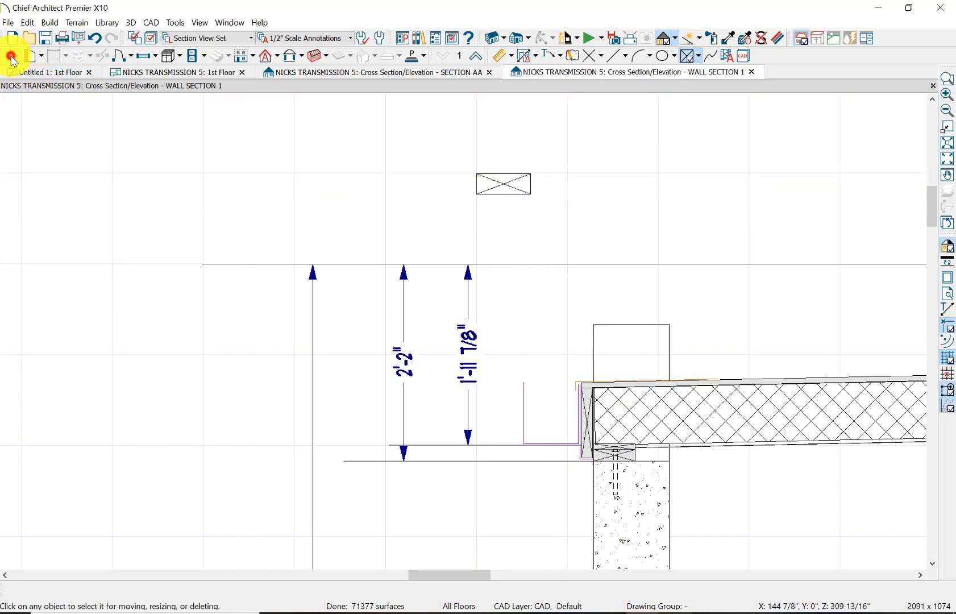
Step: Set the cross box's size to 1 1/2" high and 5 1/2" wide
click(12, 57)
click(489, 192)
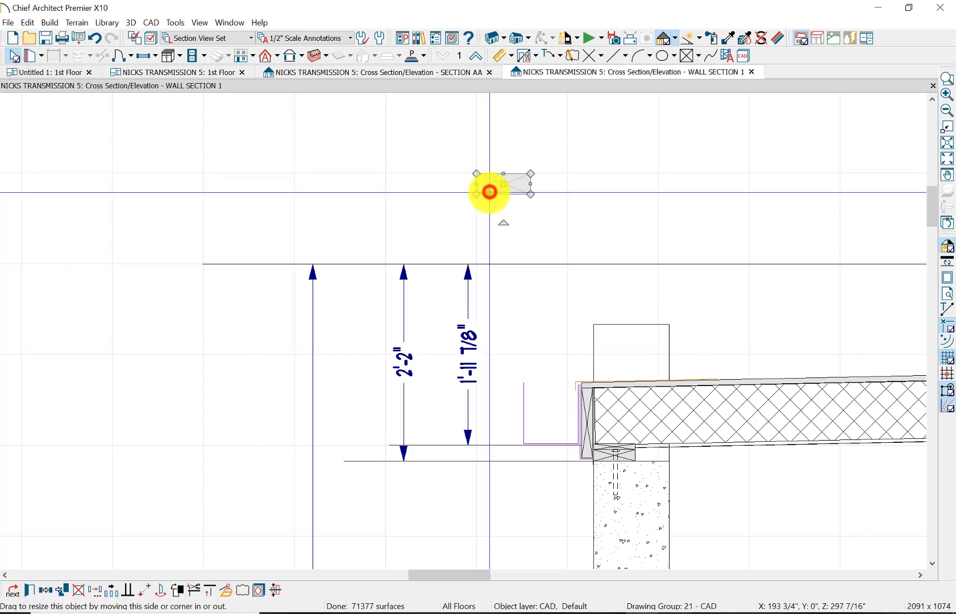
click(31, 593)
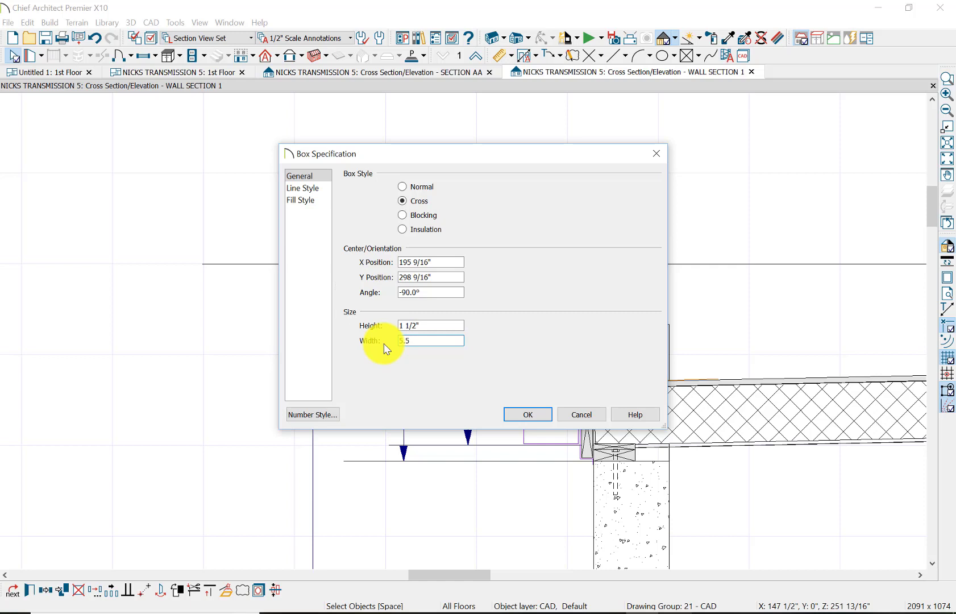
key(Tab)
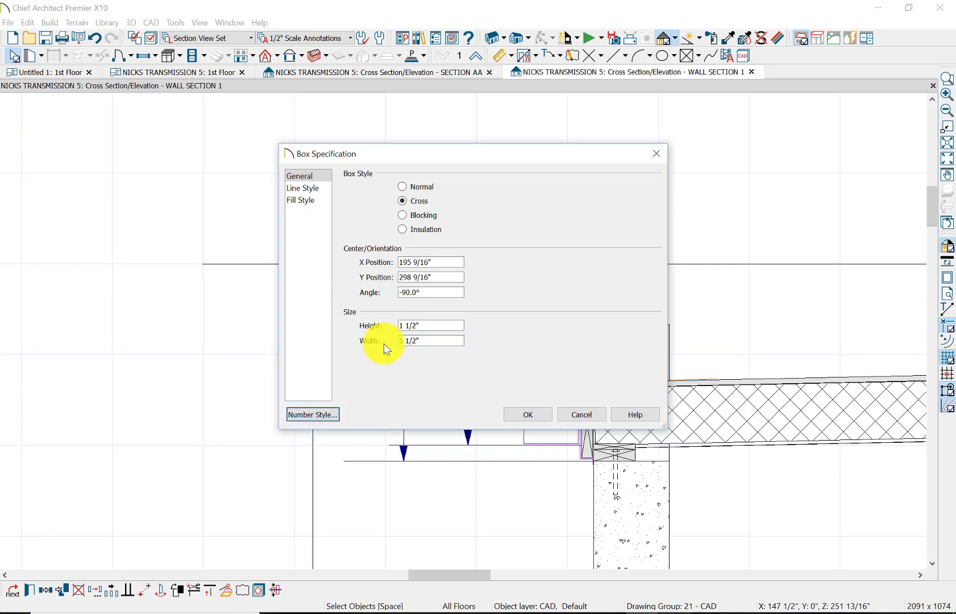
click(515, 418)
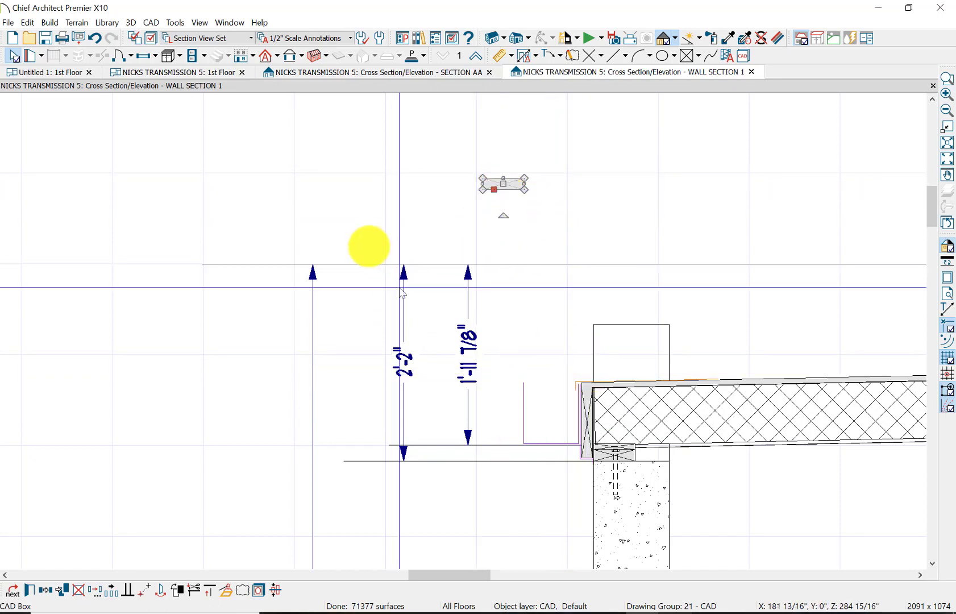
click(369, 246)
Step: Give the cross box a solid light gray fill with RGB 227, 227, 227
click(492, 184)
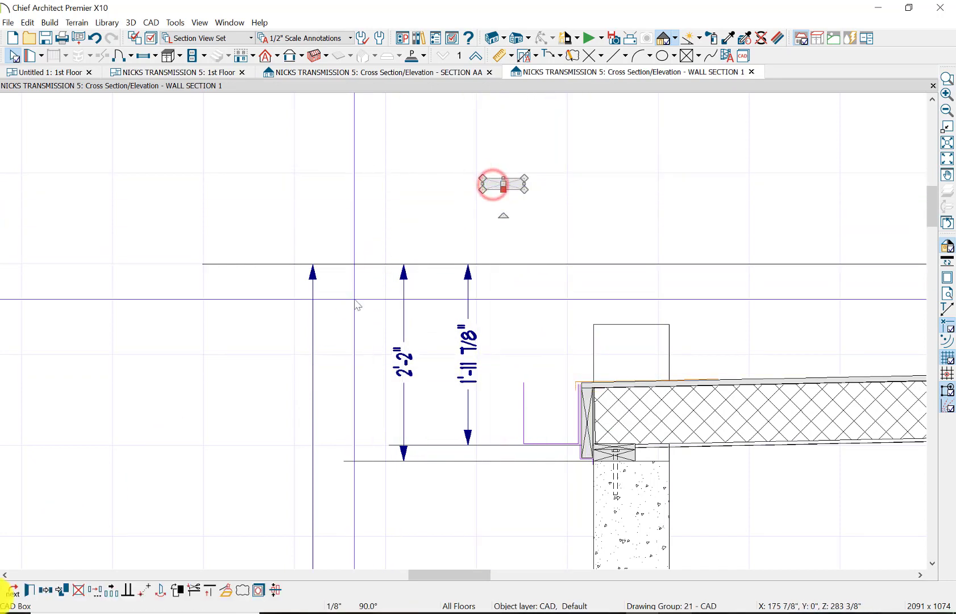
click(28, 589)
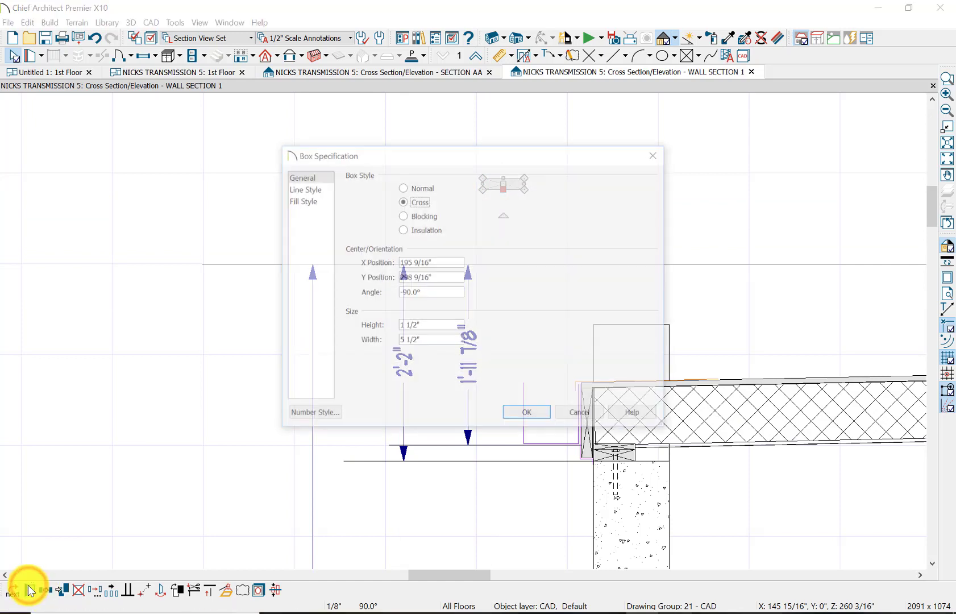
click(303, 200)
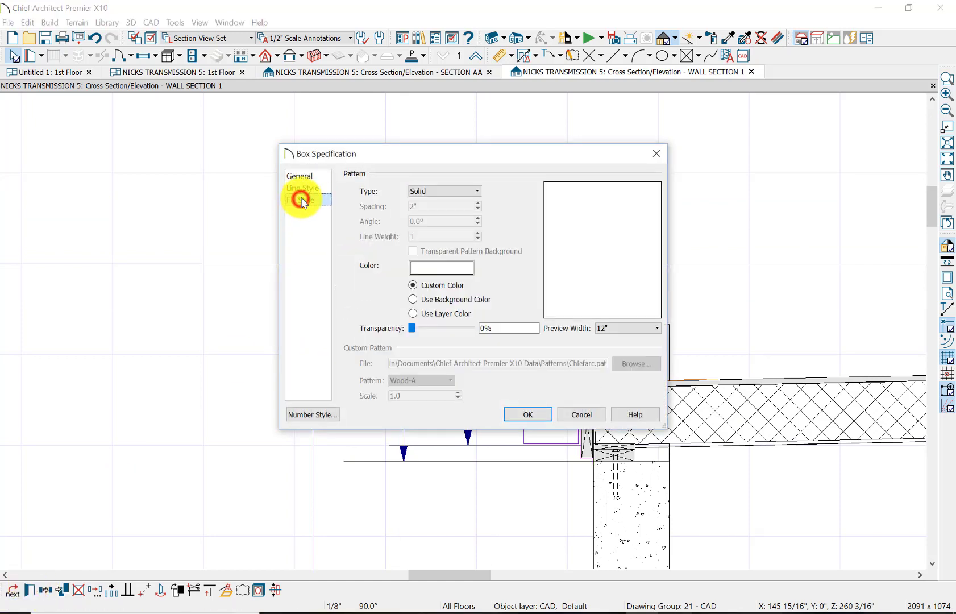
click(428, 190)
click(427, 215)
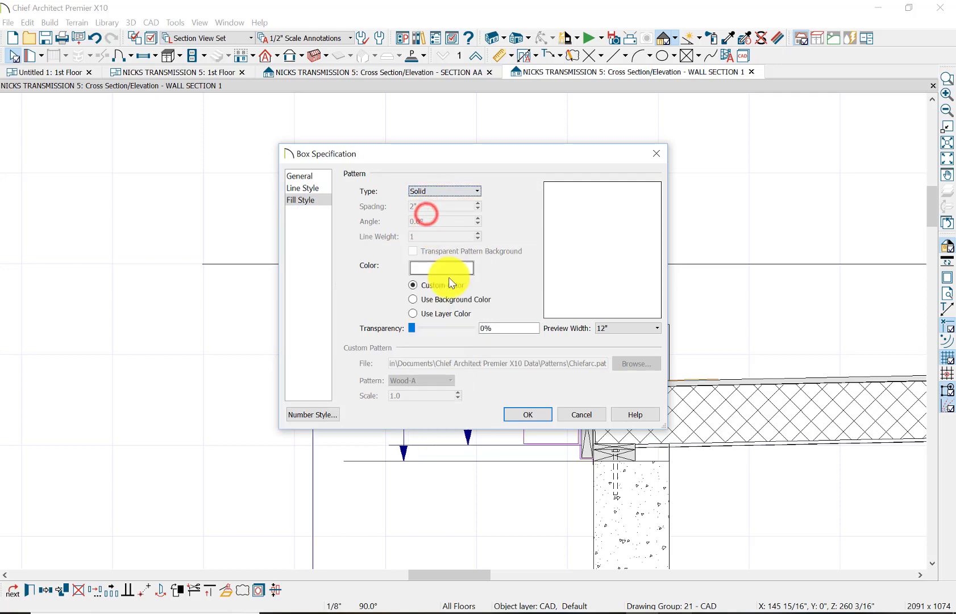
click(441, 267)
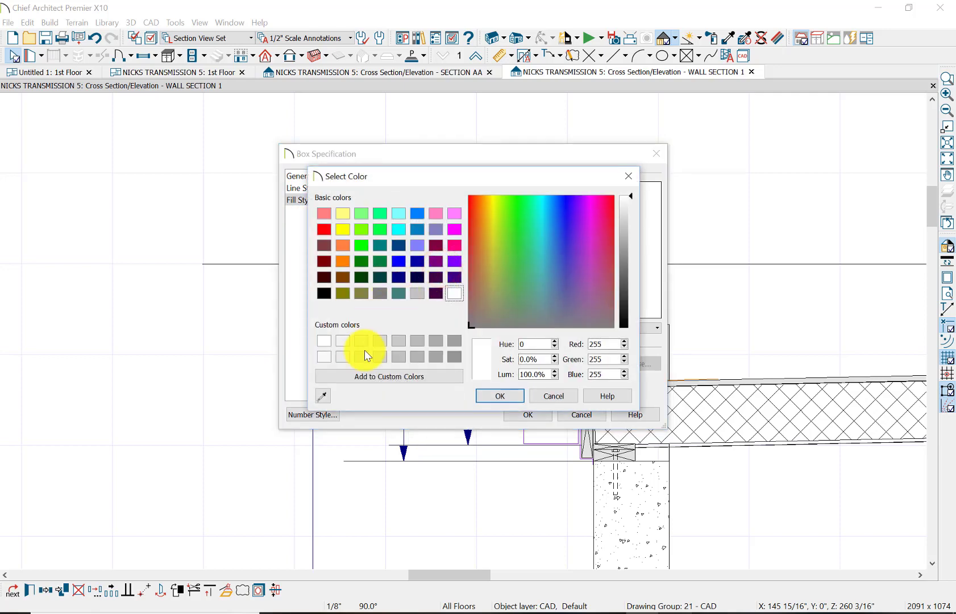
click(362, 341)
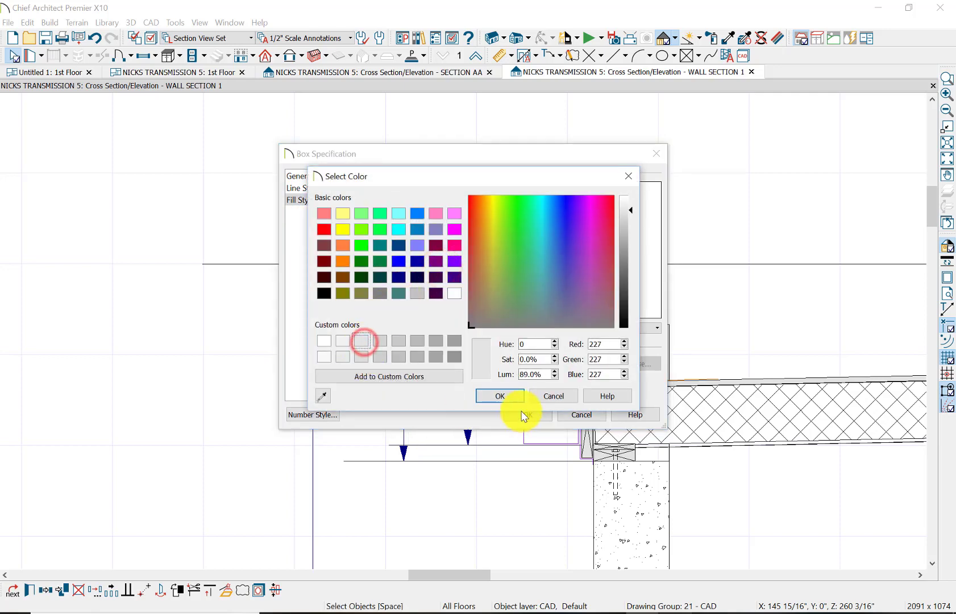
click(513, 396)
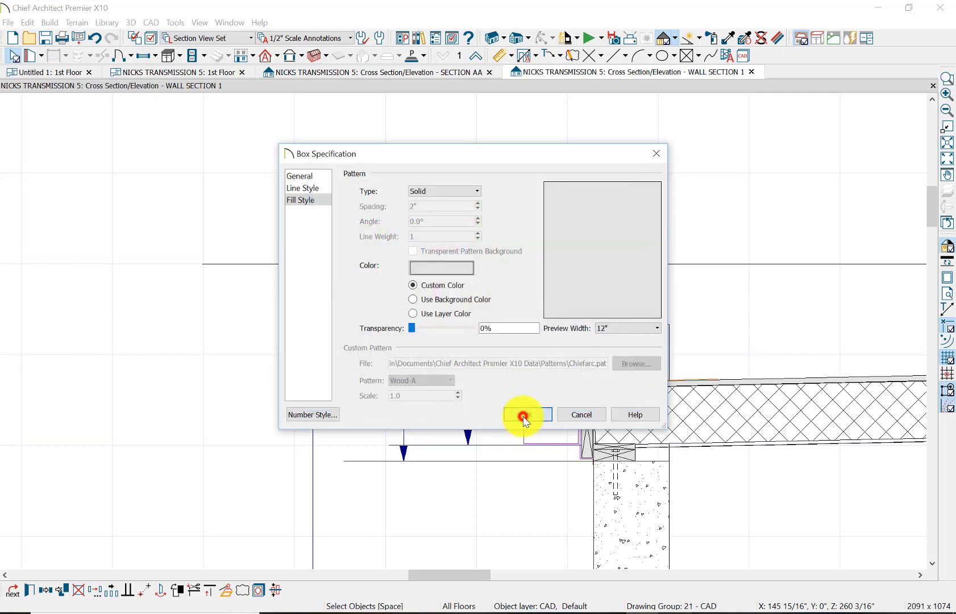
click(523, 419)
click(545, 216)
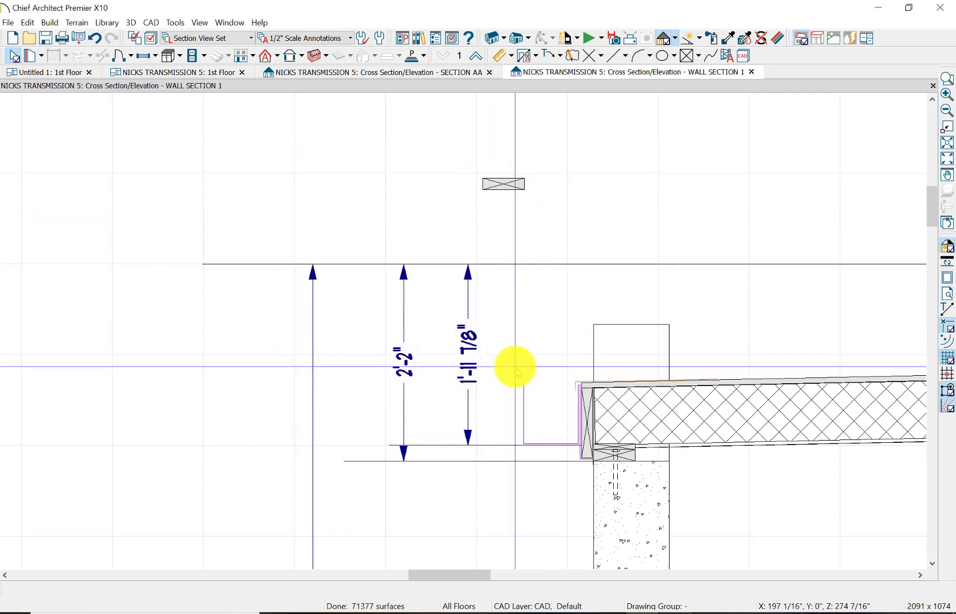
Step: Move the cross box onto the concrete wall's top, against the right end of the existing sill plate
click(505, 183)
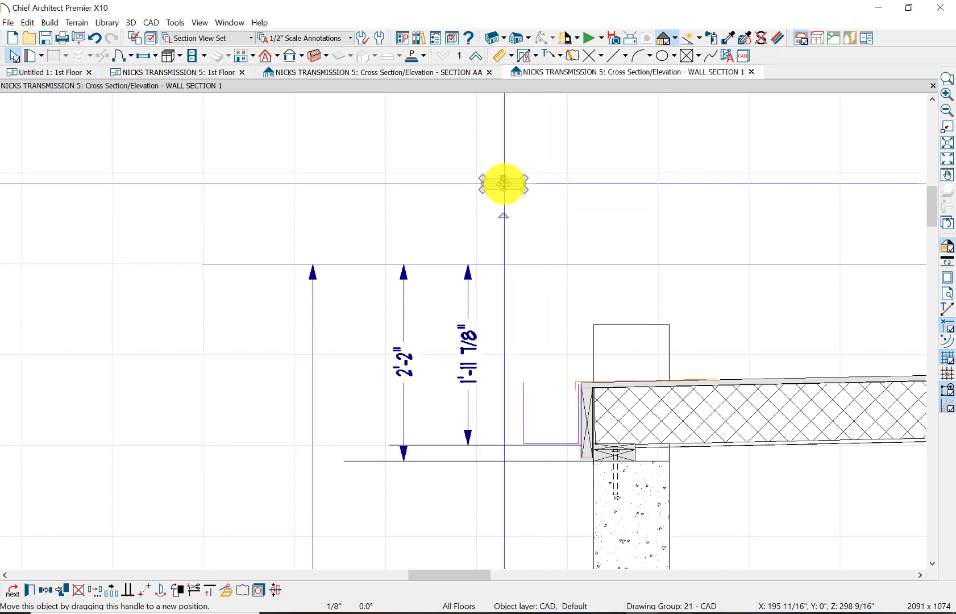
drag(505, 183, 652, 454)
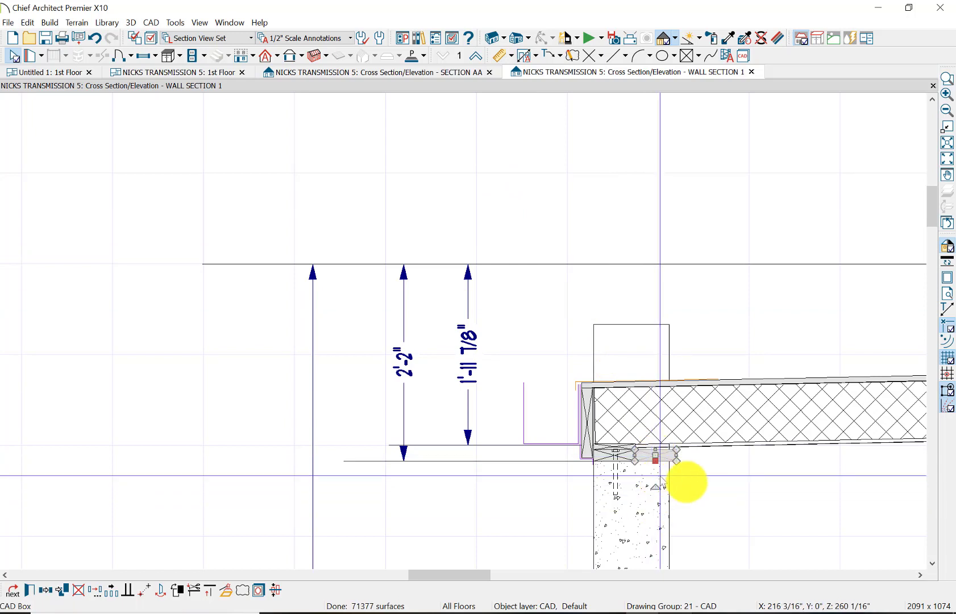
click(750, 194)
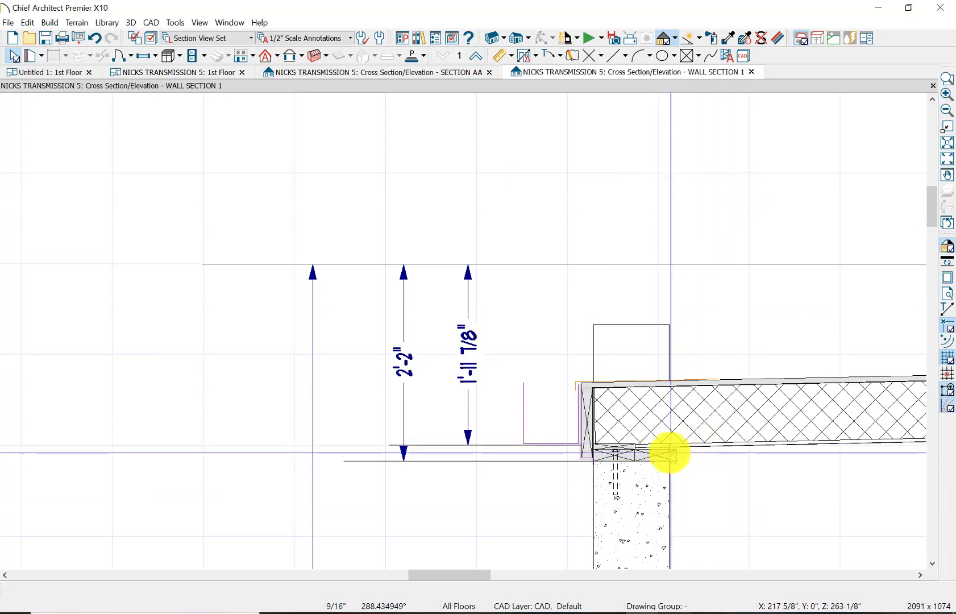
Step: Move the cross box off the concrete wall to above the upper horizontal line and set its width to about 9.2"
drag(656, 454, 641, 203)
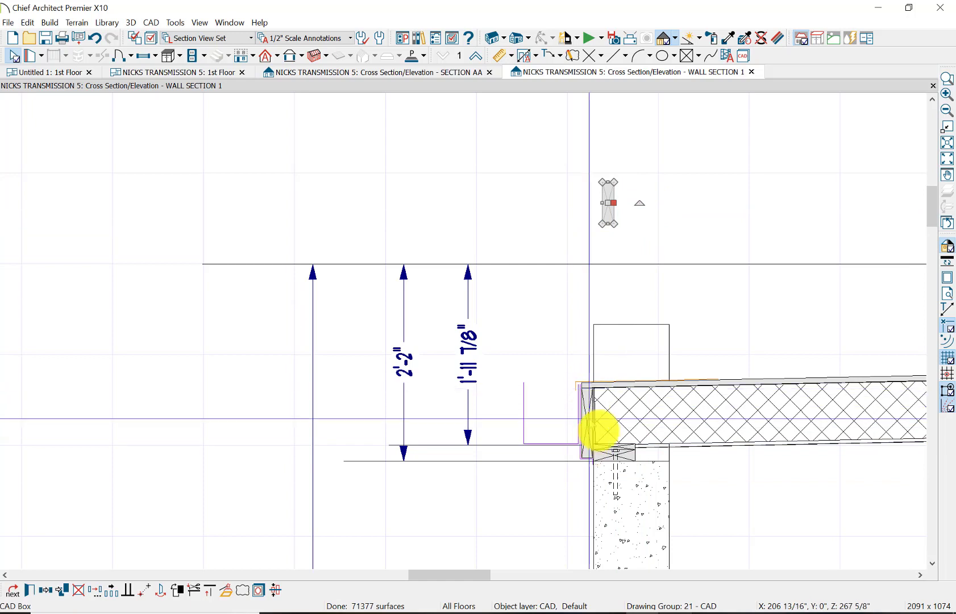
click(30, 594)
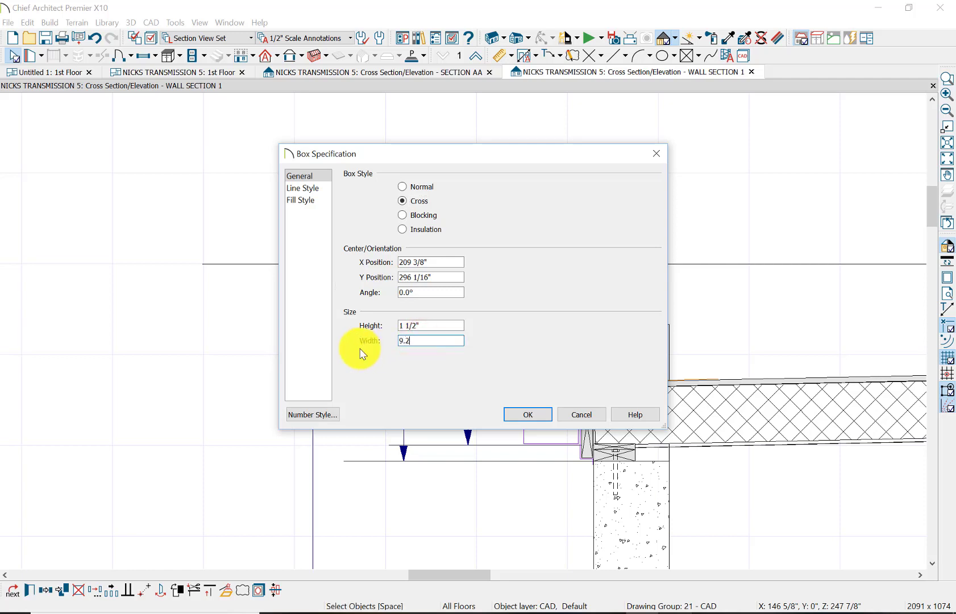
click(527, 418)
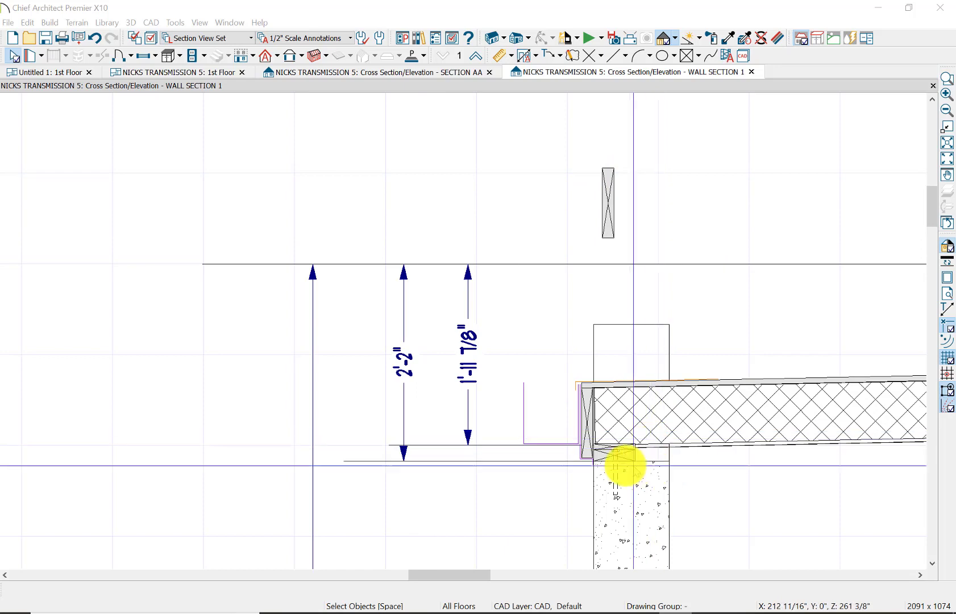
scroll(609, 458, up, 3)
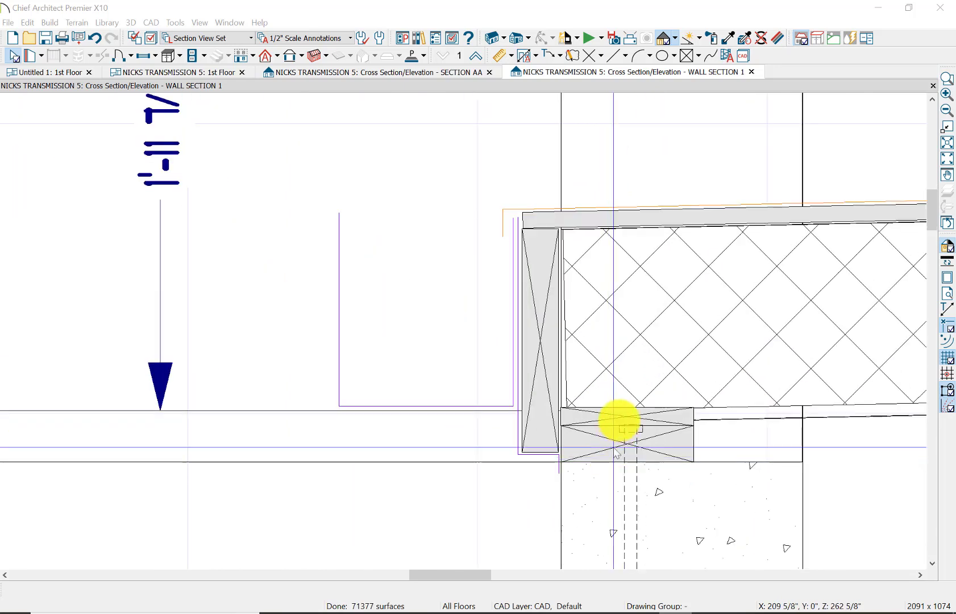
click(619, 419)
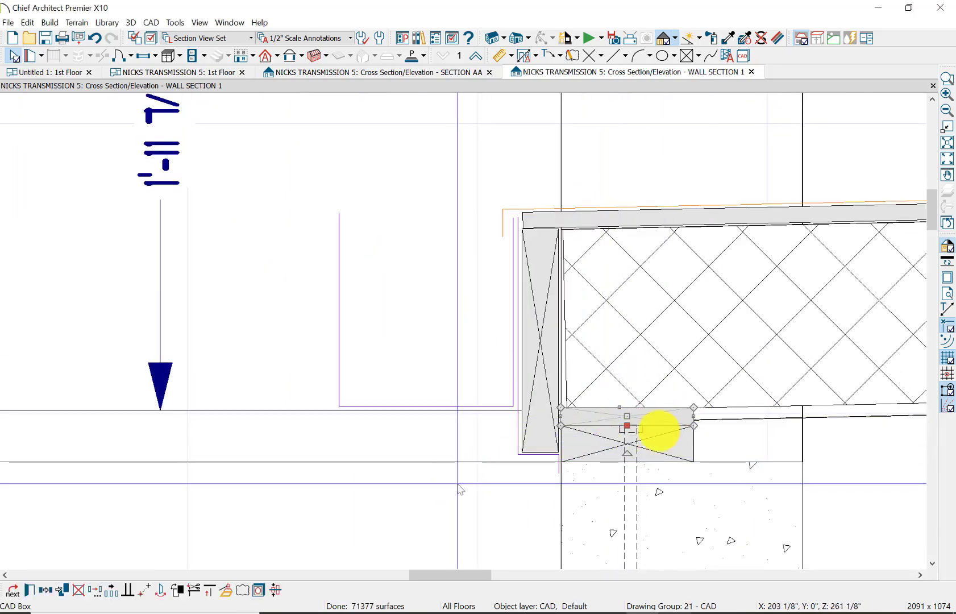
scroll(516, 400, down, 3)
scroll(604, 233, down, 2)
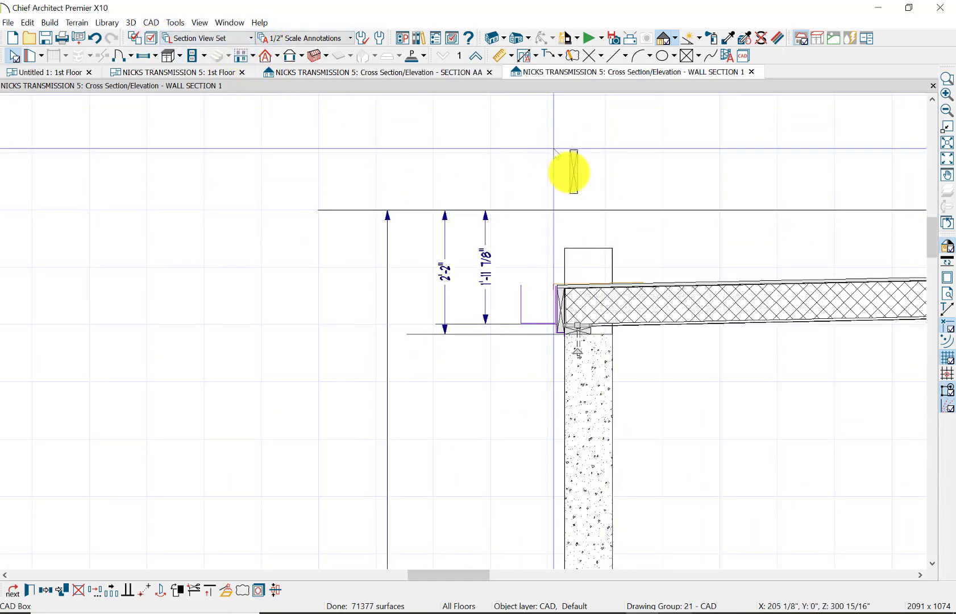
Step: Draw a horizontal blocking box just above the upper horizontal line, beside the upright cross box
click(150, 22)
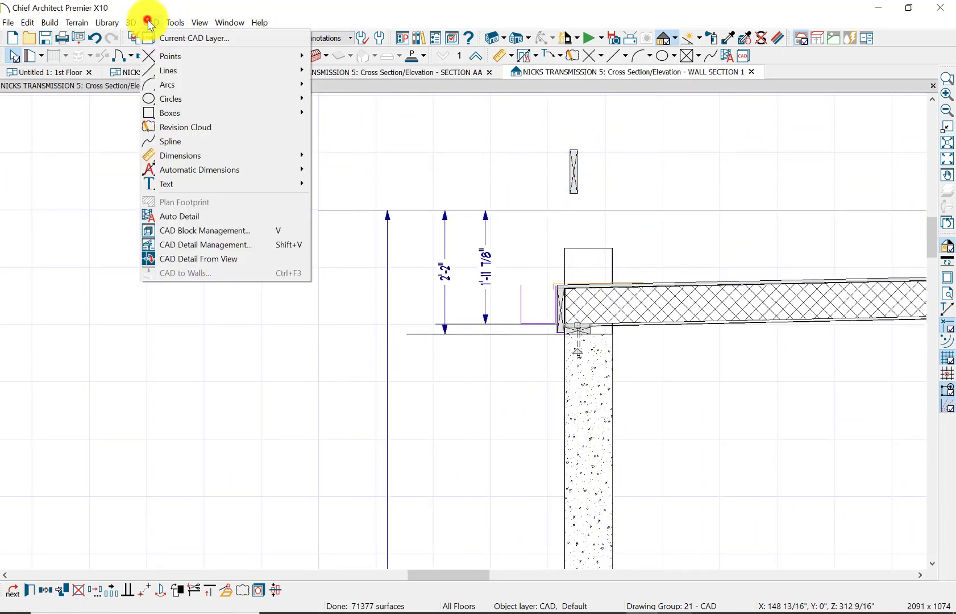
mouse_move(164, 111)
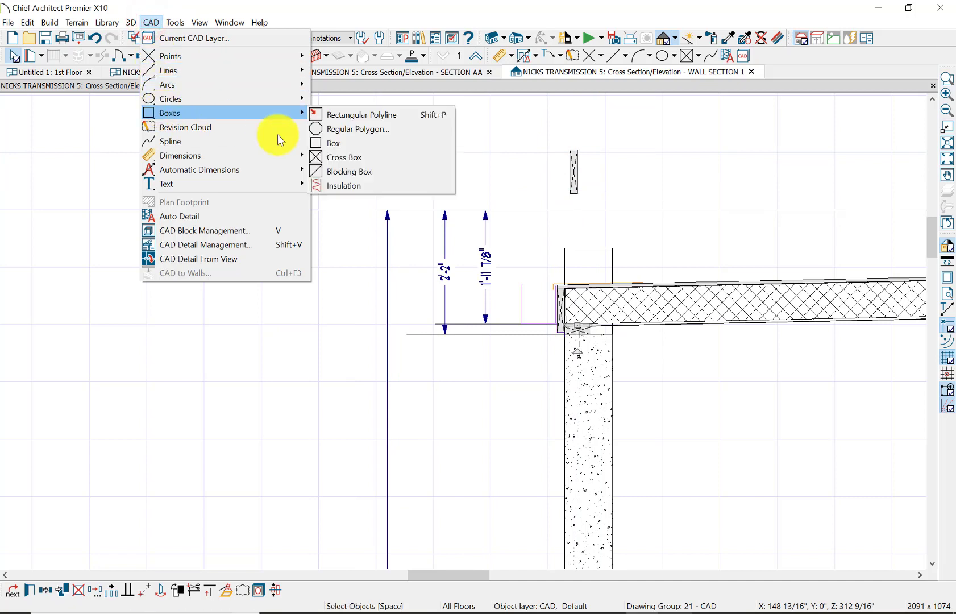
click(379, 172)
drag(624, 200, 674, 190)
Step: Size the blocking box to 1 1/2" high and 3 1/2" wide and move it straight down below the upper horizontal line
scroll(659, 196, up, 5)
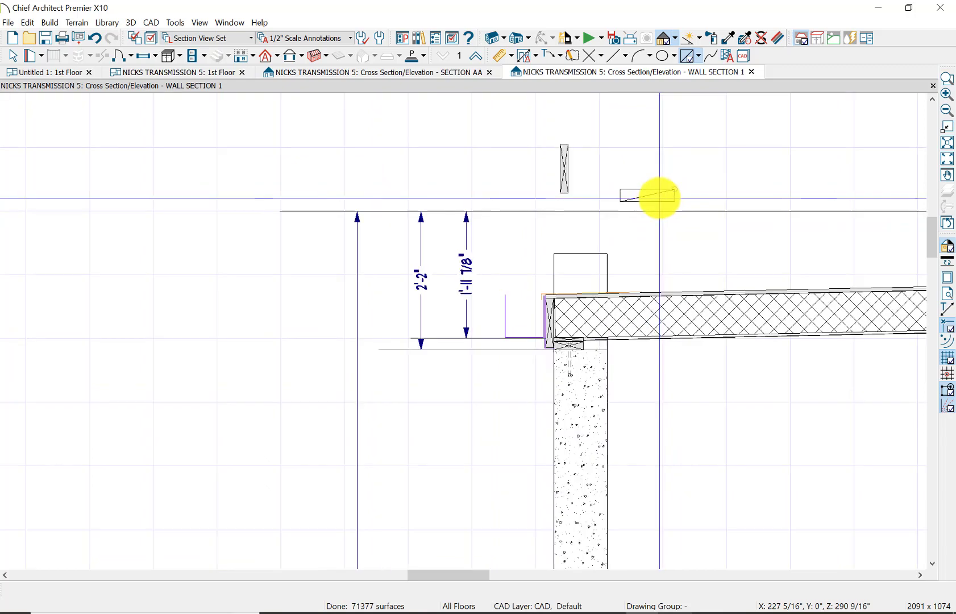
click(16, 56)
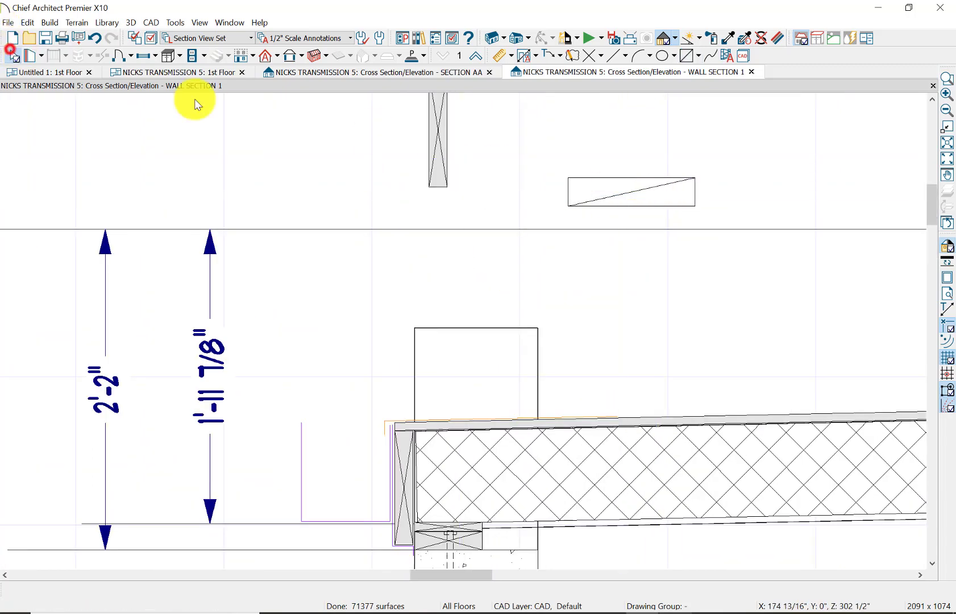
click(645, 204)
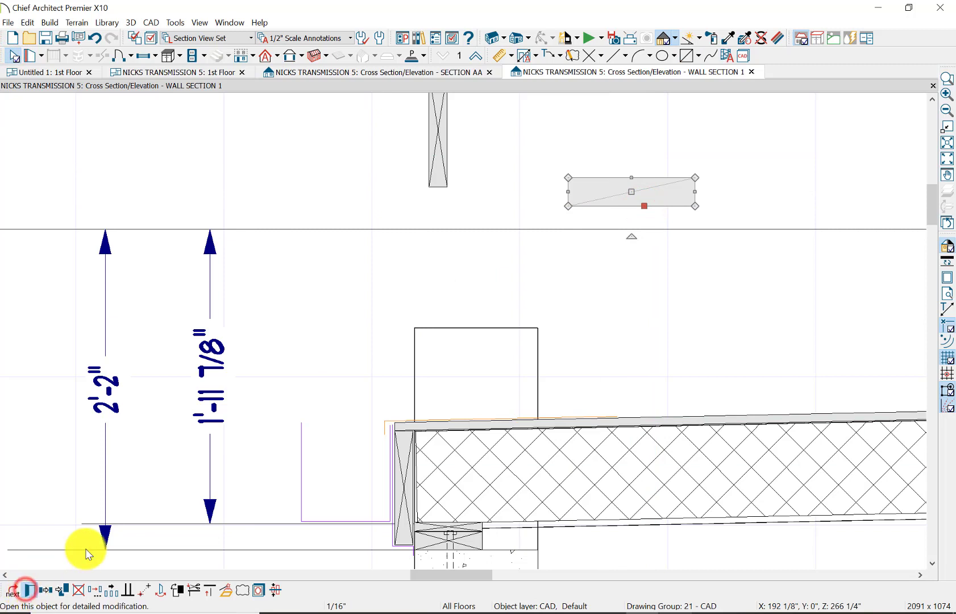
click(26, 590)
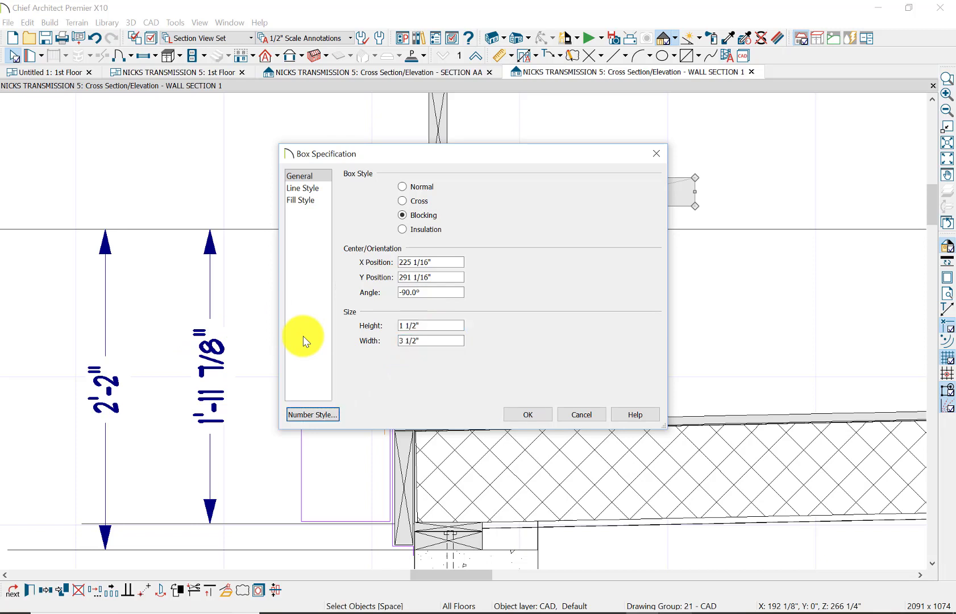
click(508, 414)
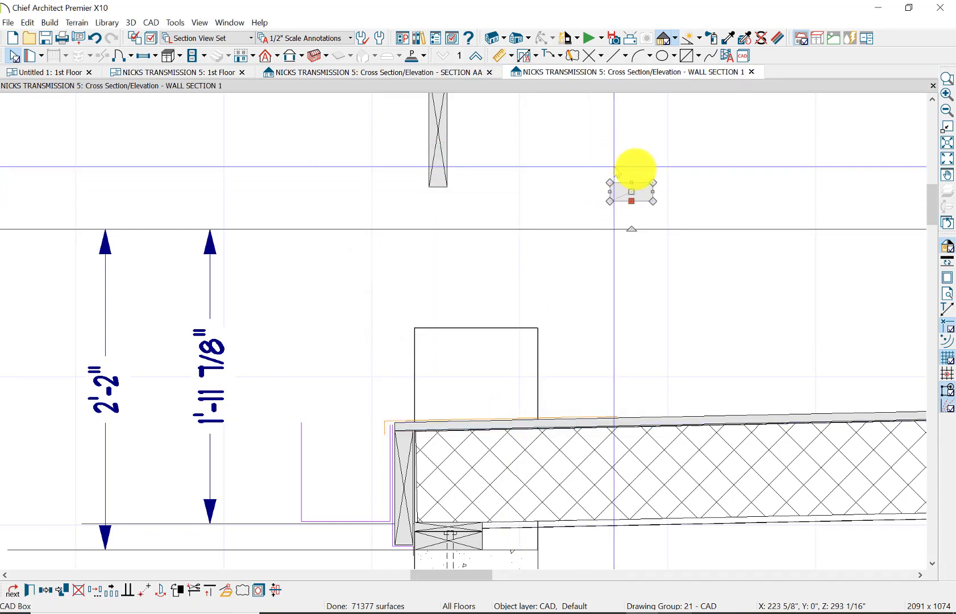
drag(631, 192, 632, 325)
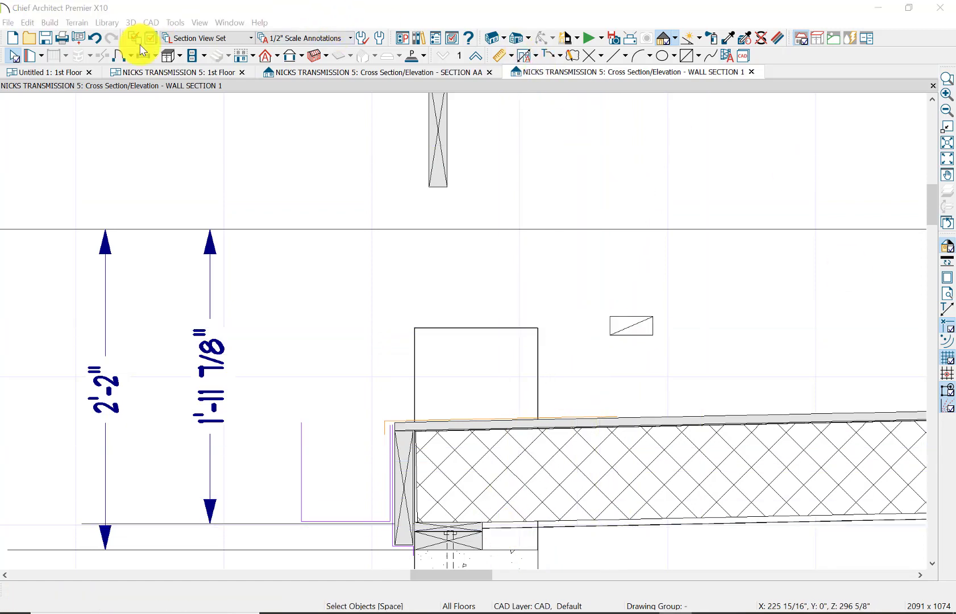
Step: Draw an insulation box about 16" tall standing on the blocking box, matching its width
click(131, 20)
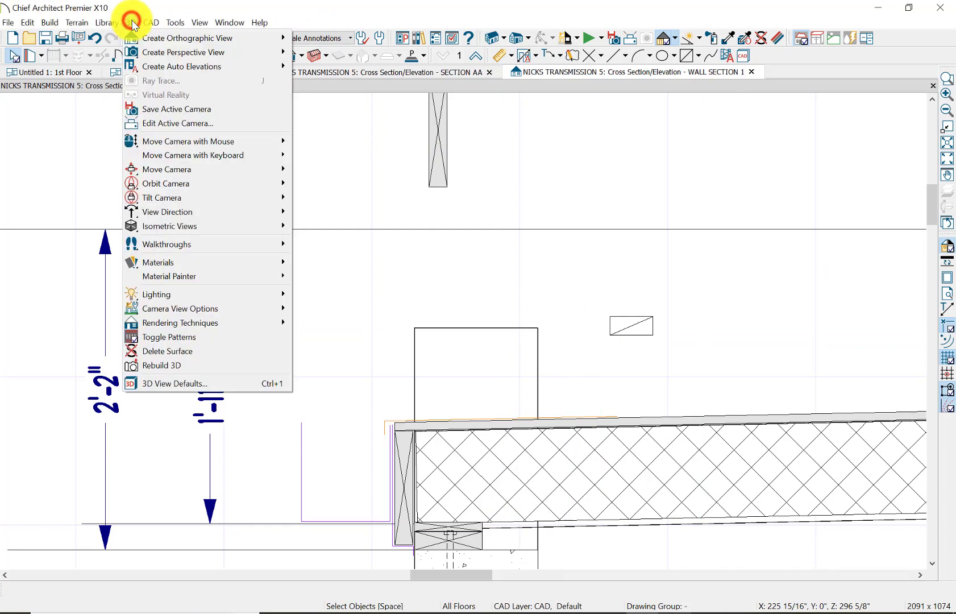
mouse_move(149, 26)
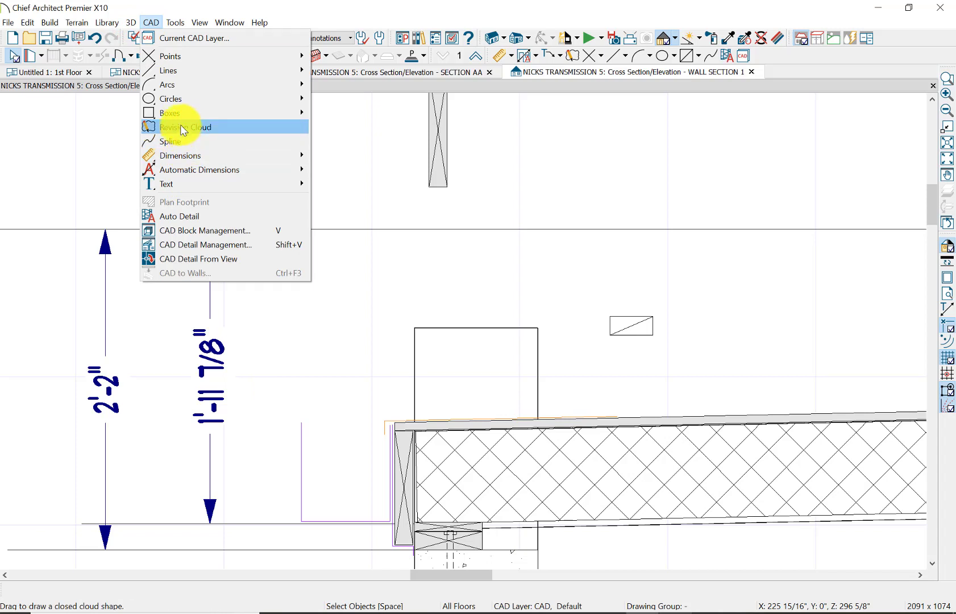
mouse_move(256, 117)
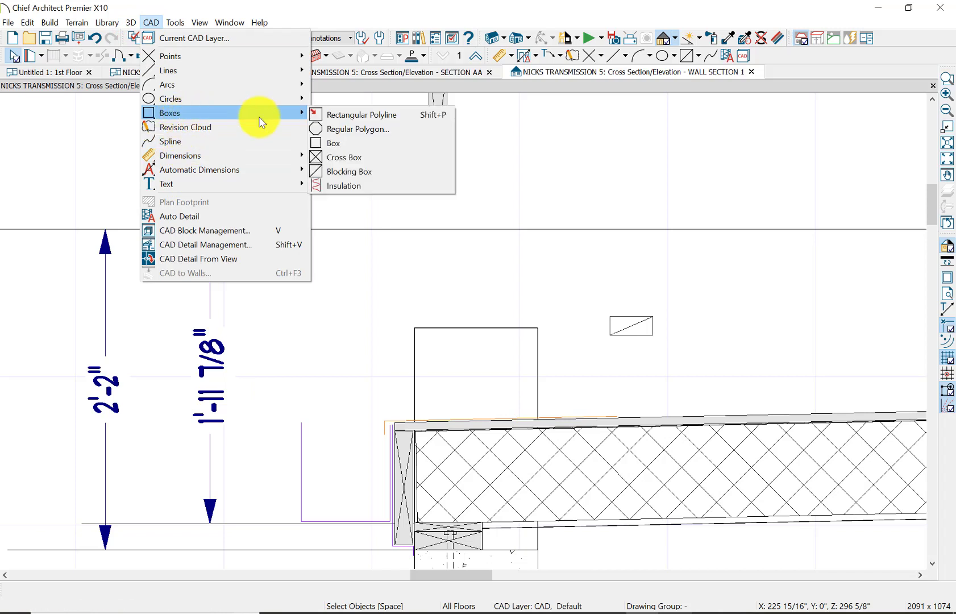
click(341, 186)
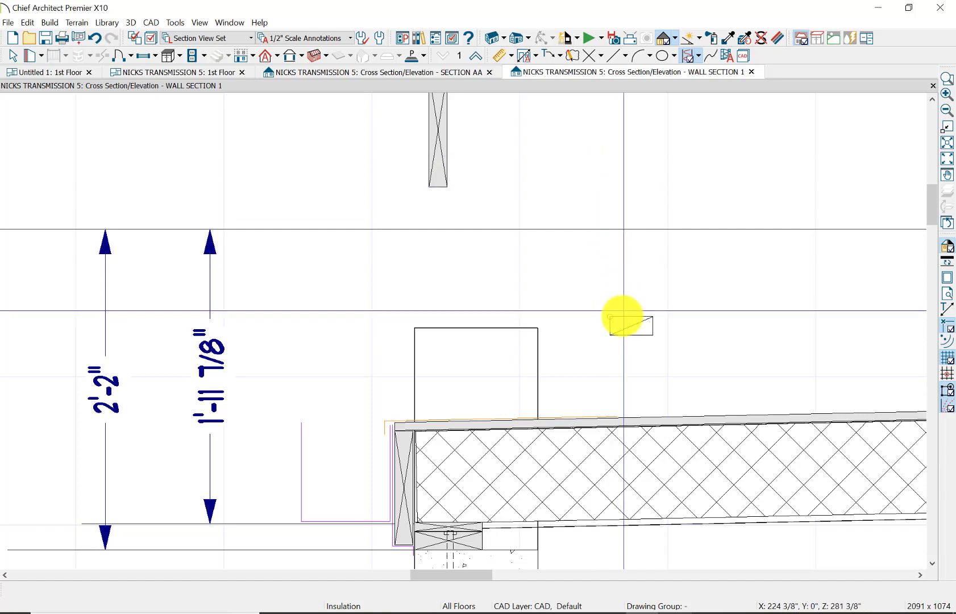
mouse_move(609, 317)
mouse_down()
mouse_move(679, 315)
mouse_move(628, 306)
mouse_move(653, 267)
mouse_move(644, 156)
mouse_move(665, 127)
mouse_move(652, 123)
mouse_up()
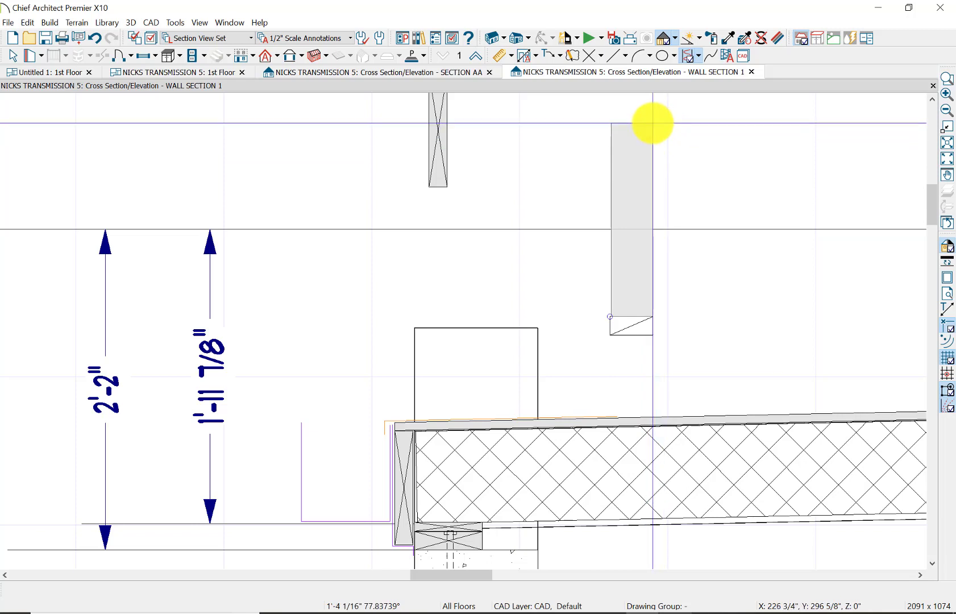
drag(652, 123, 652, 123)
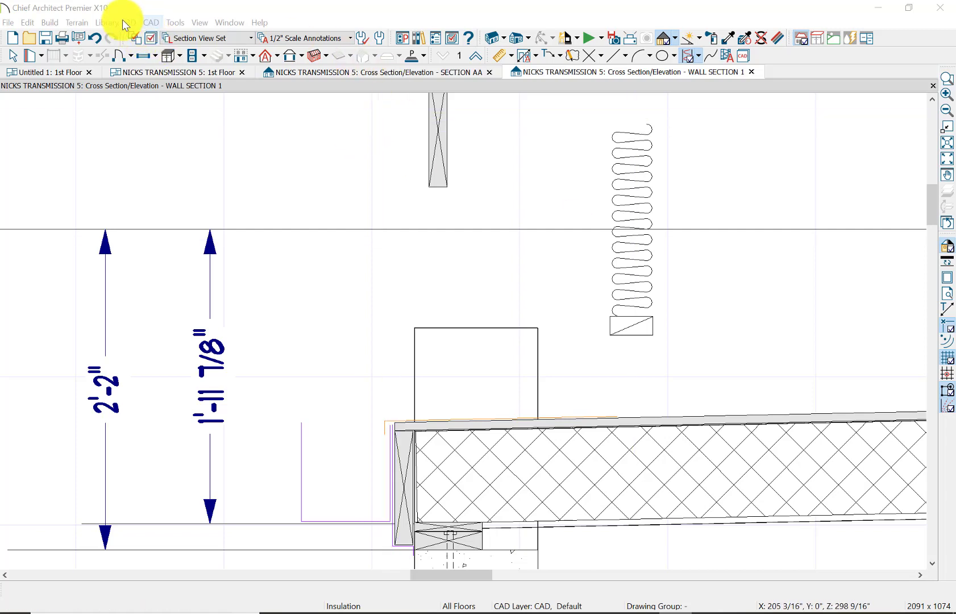
Step: Draw a revision cloud around the insulation and the blocking box
click(148, 22)
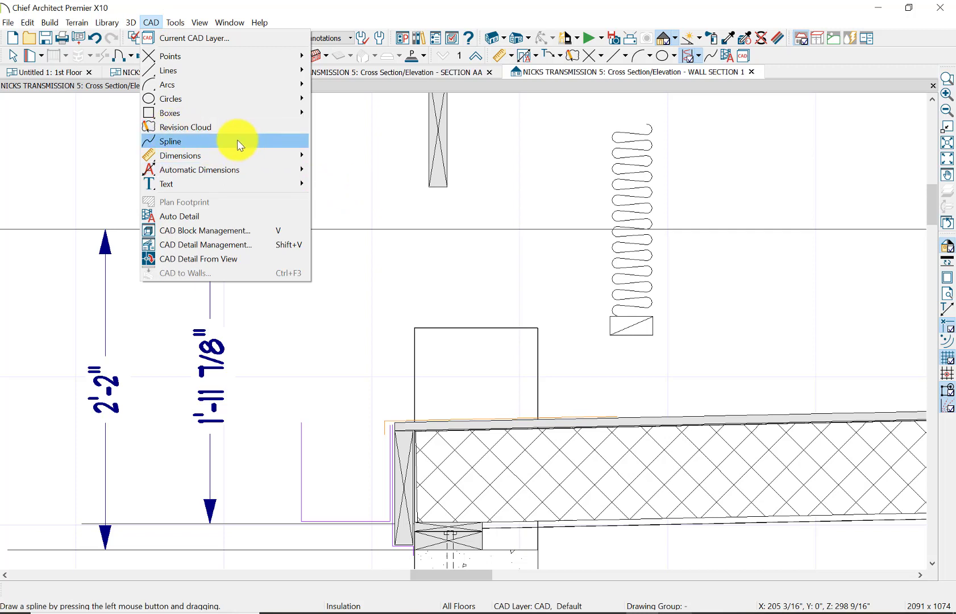
click(227, 129)
mouse_move(562, 350)
mouse_down()
mouse_move(691, 261)
mouse_move(691, 122)
mouse_up()
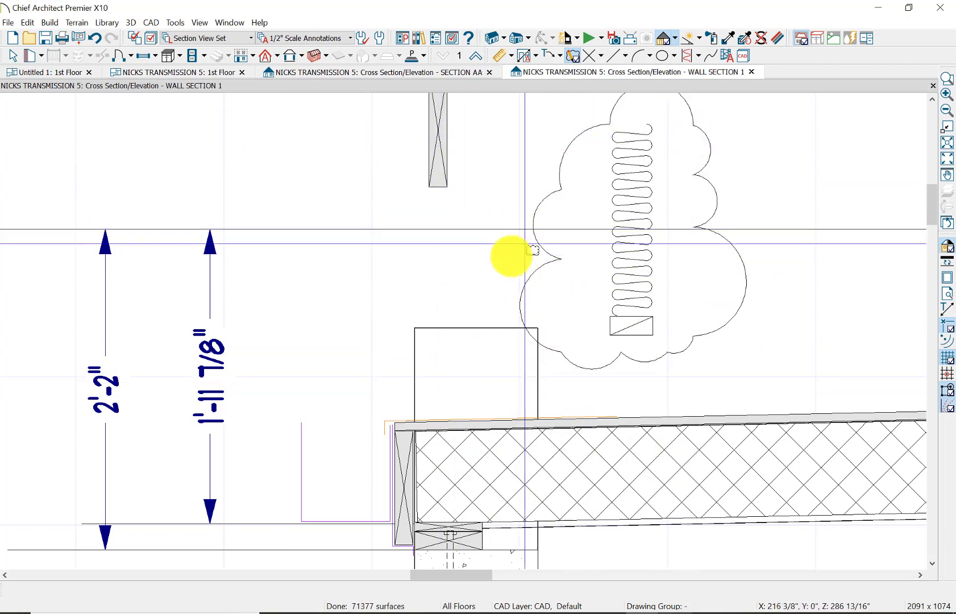
click(133, 23)
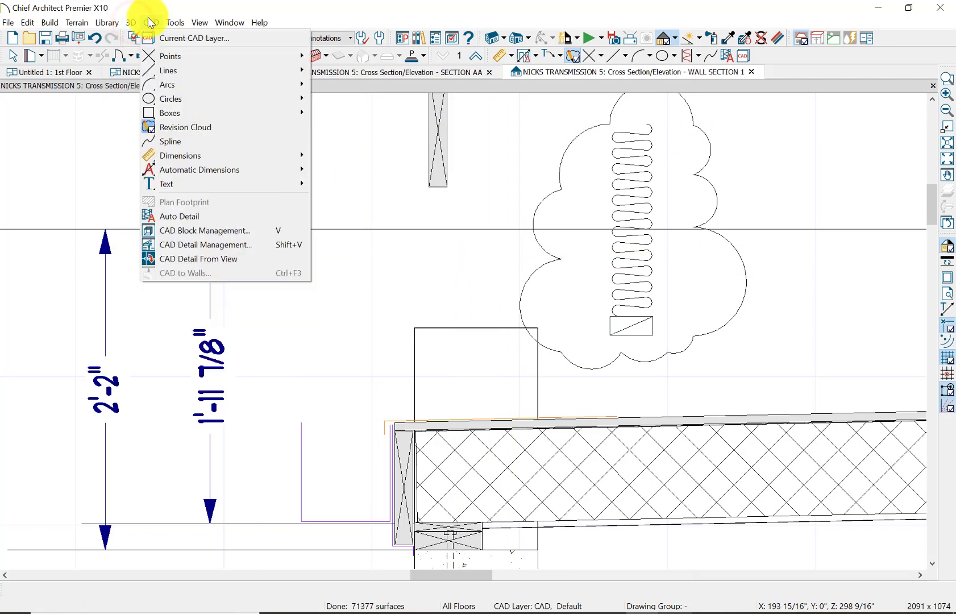
click(150, 22)
click(151, 22)
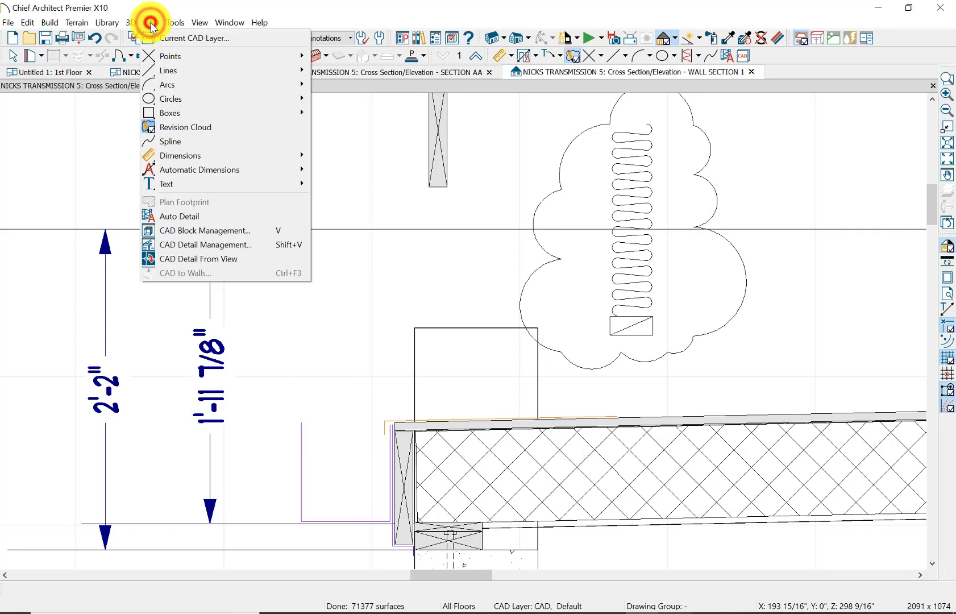
click(191, 147)
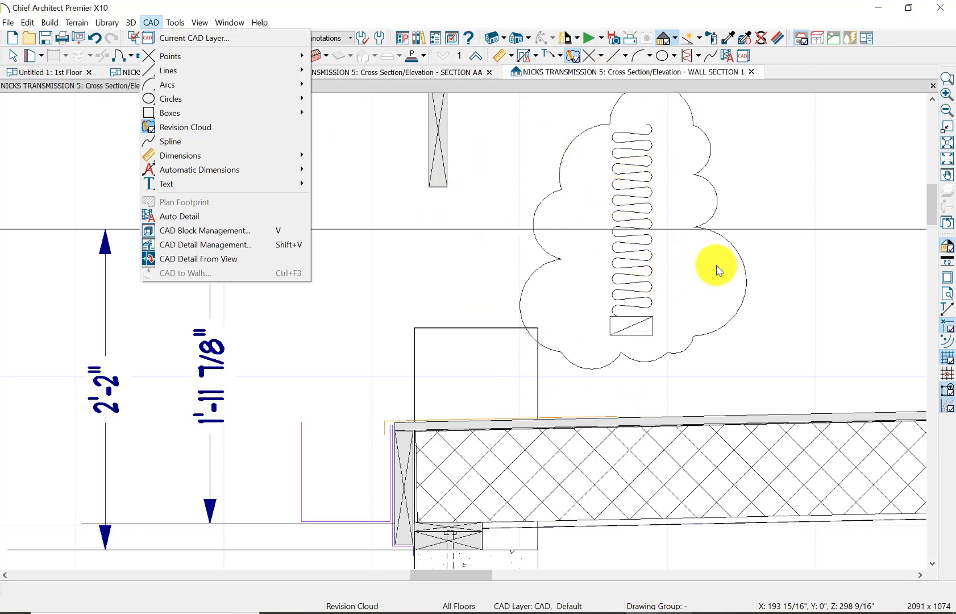
click(499, 215)
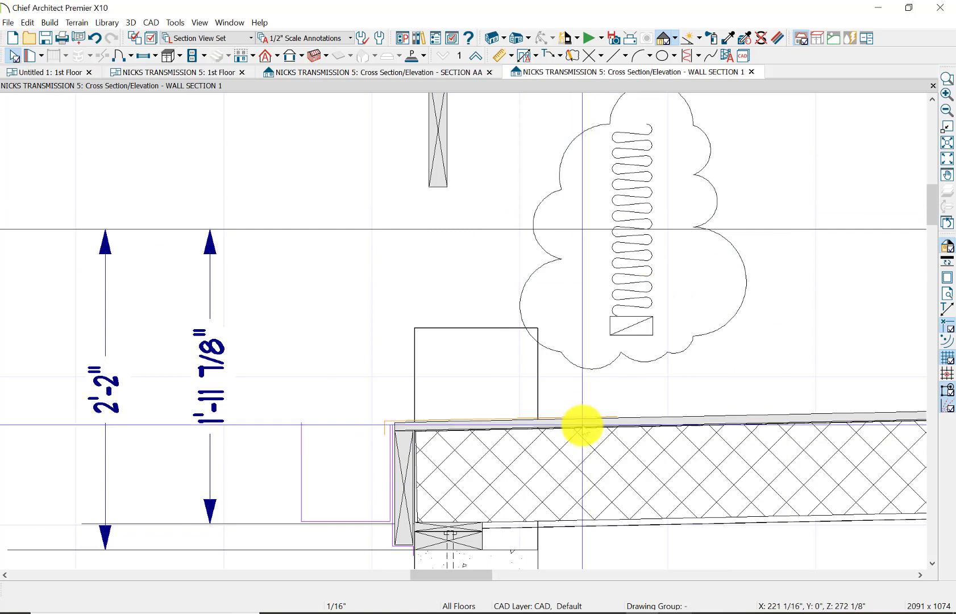
Step: Turn on the display of line weights in the WALL SECTION 1 view
click(947, 261)
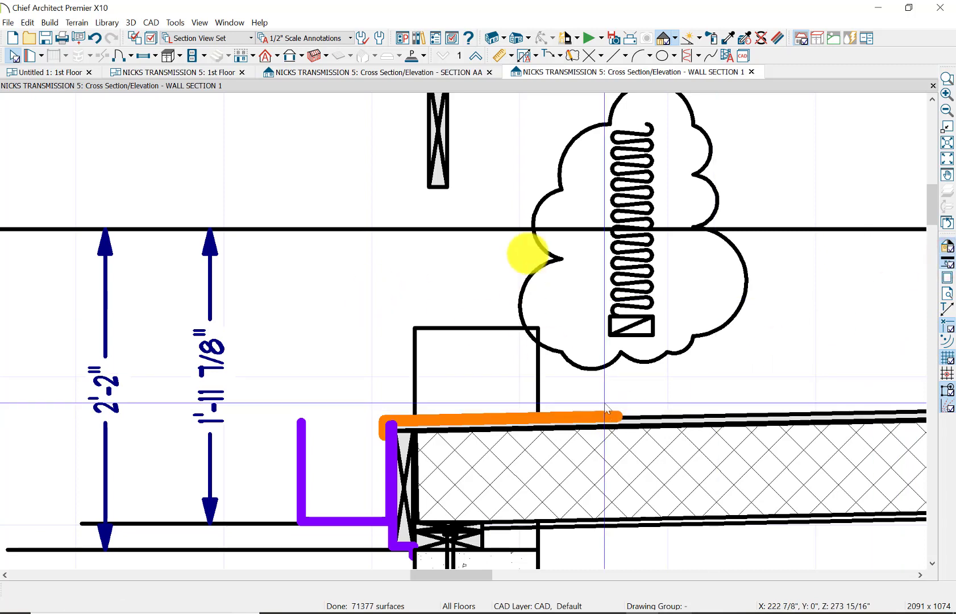